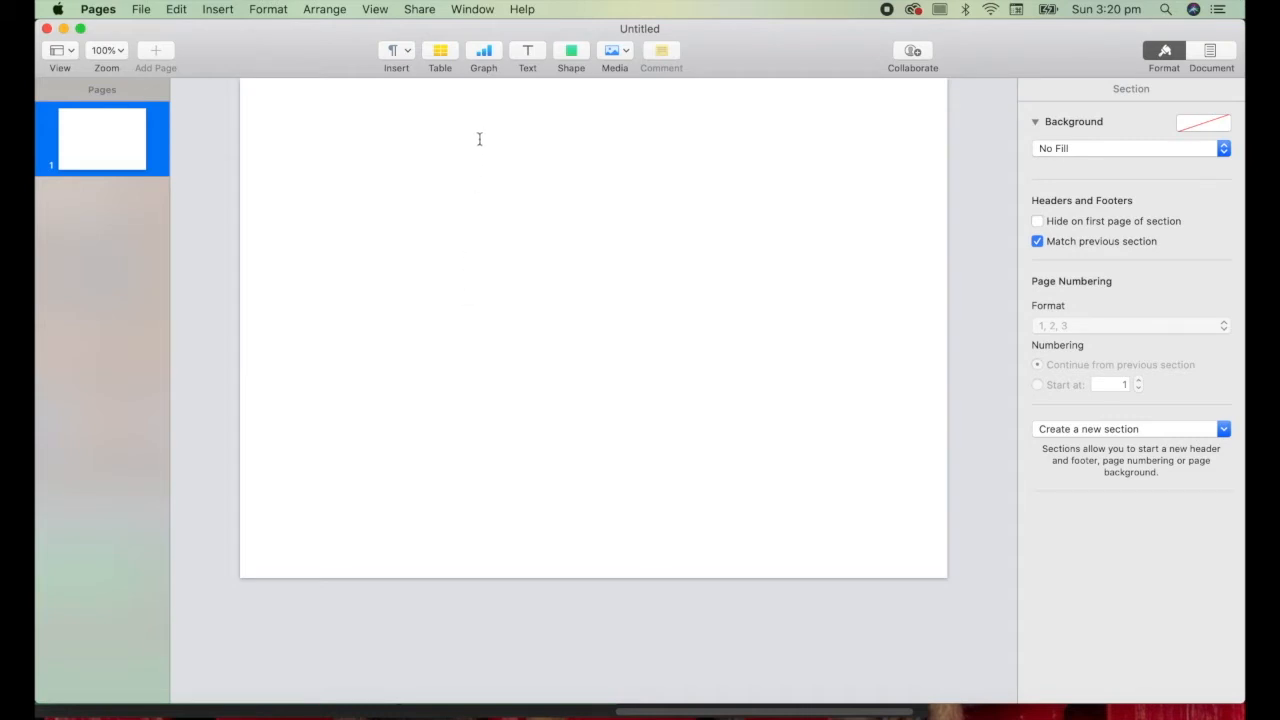
left_click(441, 58)
left_click(218, 10)
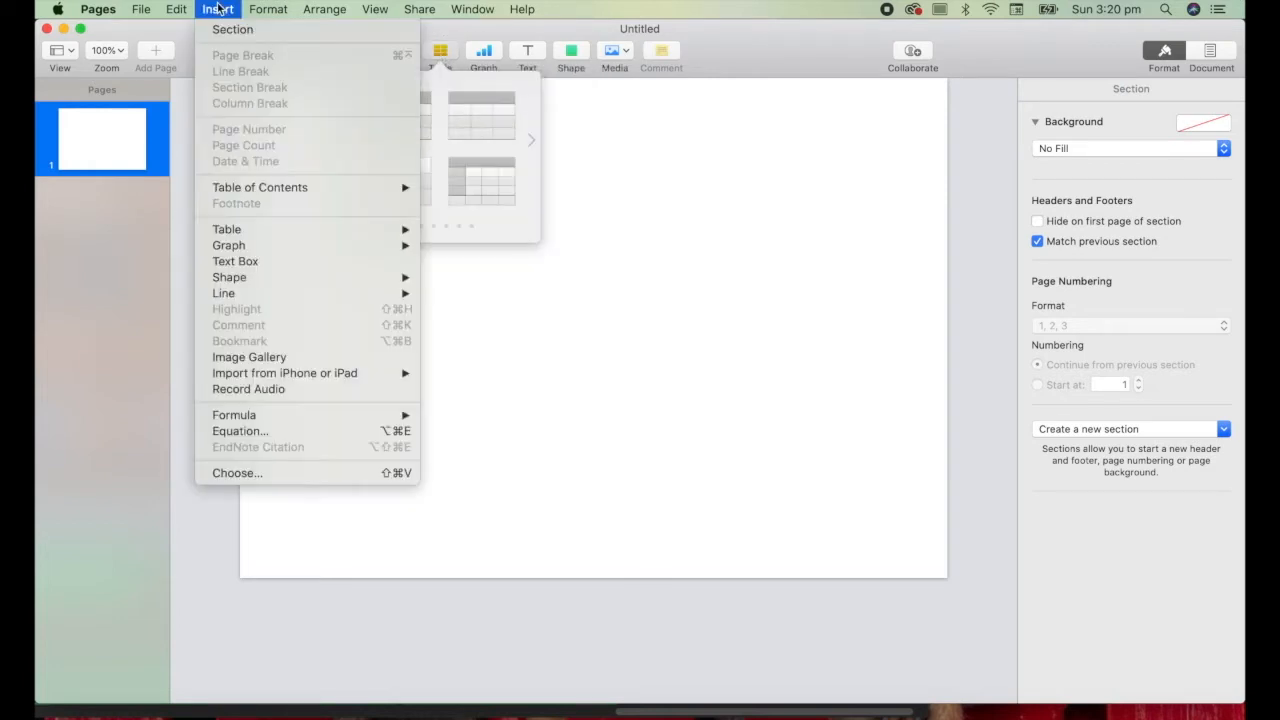
mouse_move(255, 230)
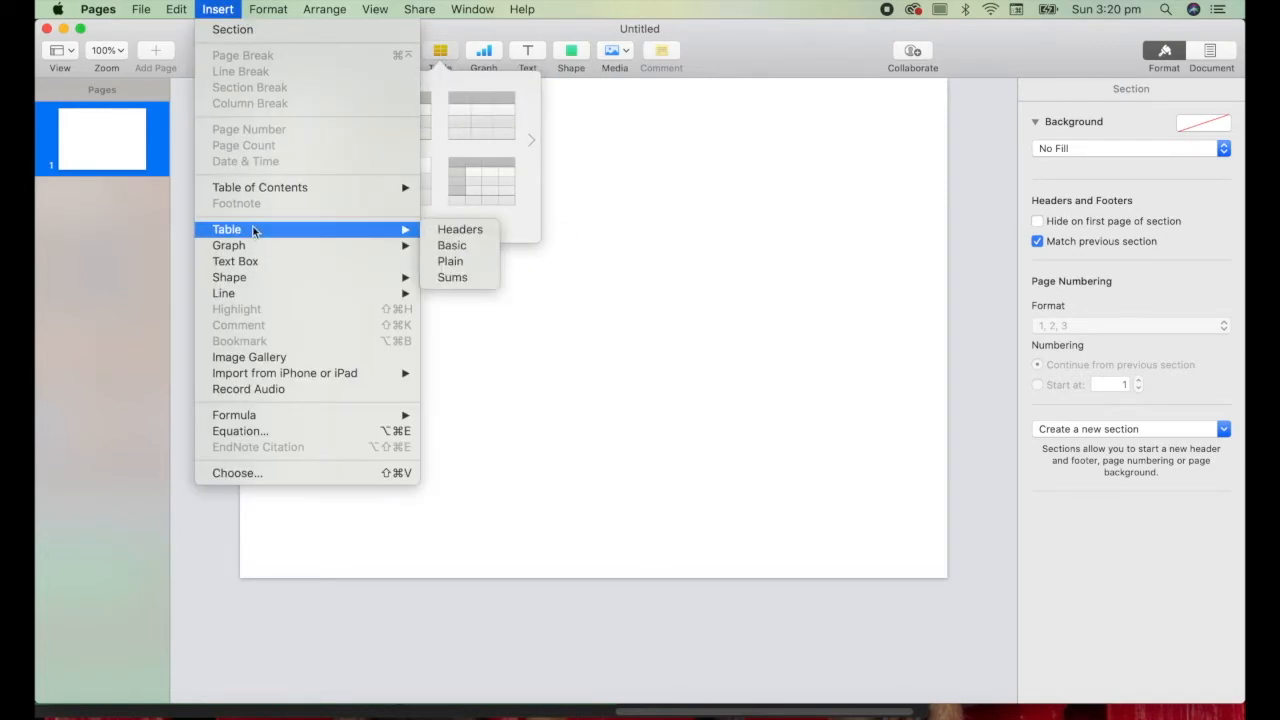
left_click(455, 230)
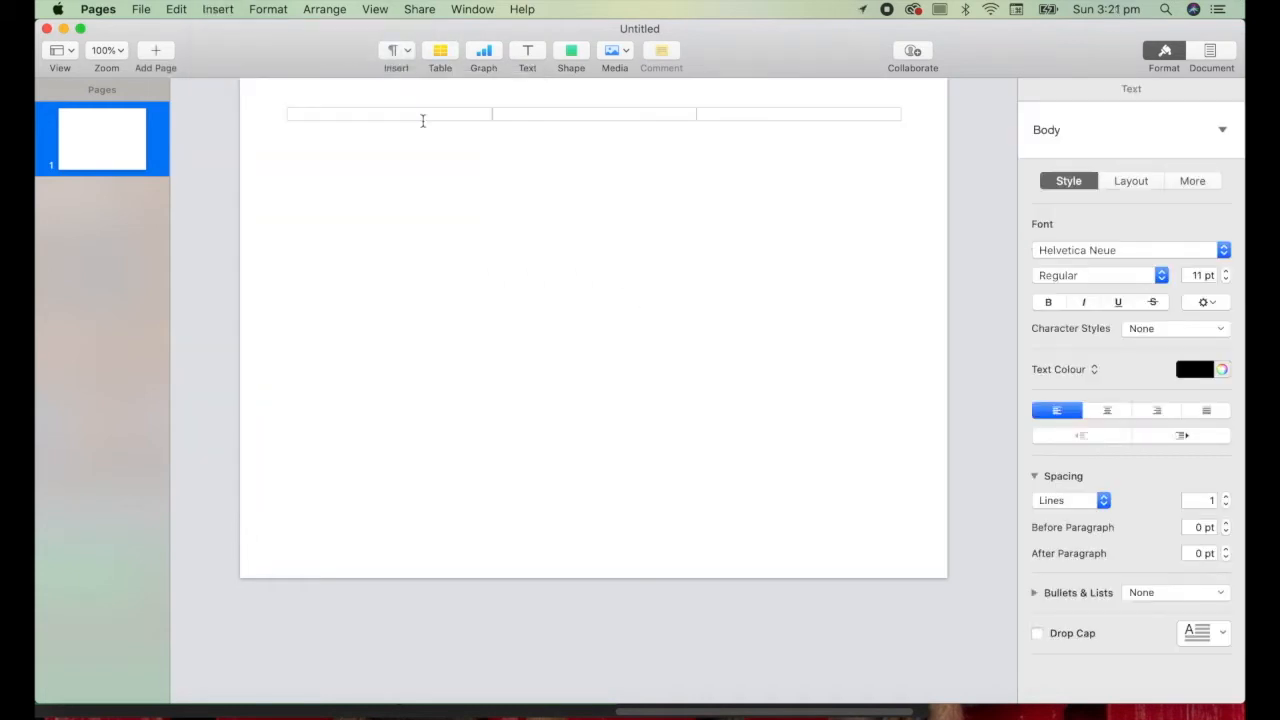
key("super+z")
Insert a plain table without headers and narrow it to a little over half its inserted width
left_click(440, 52)
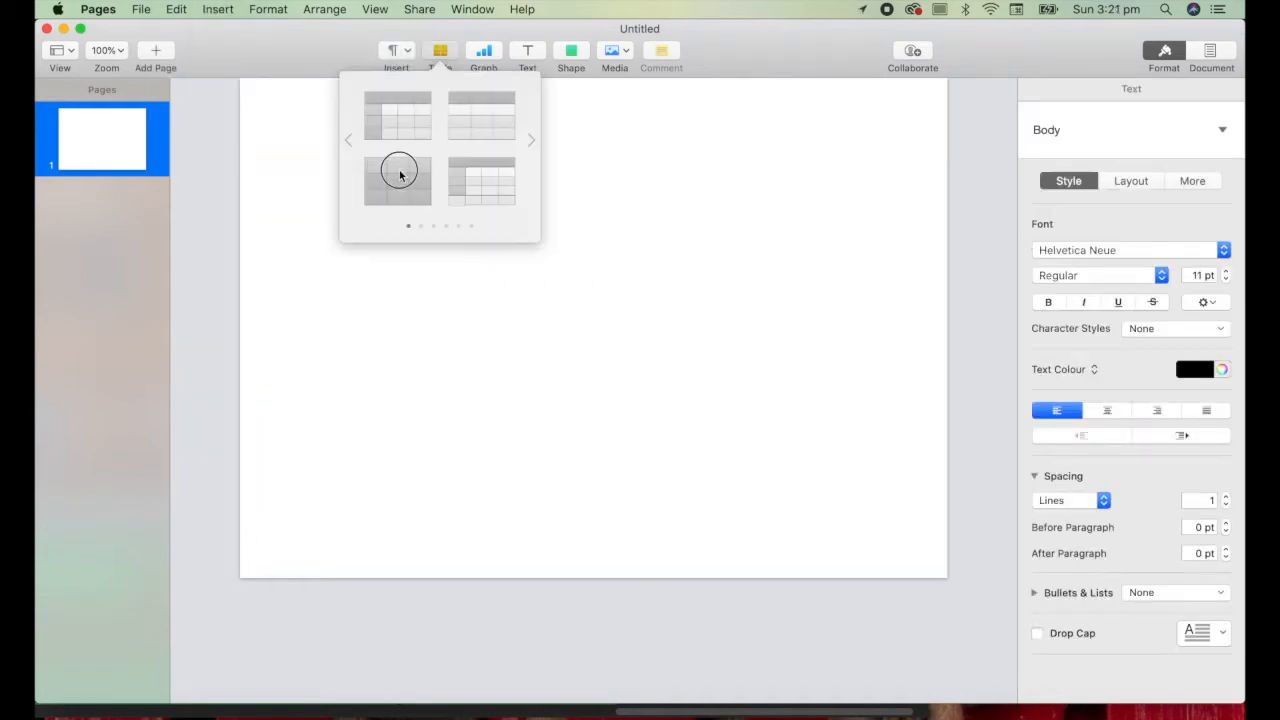
left_click(399, 175)
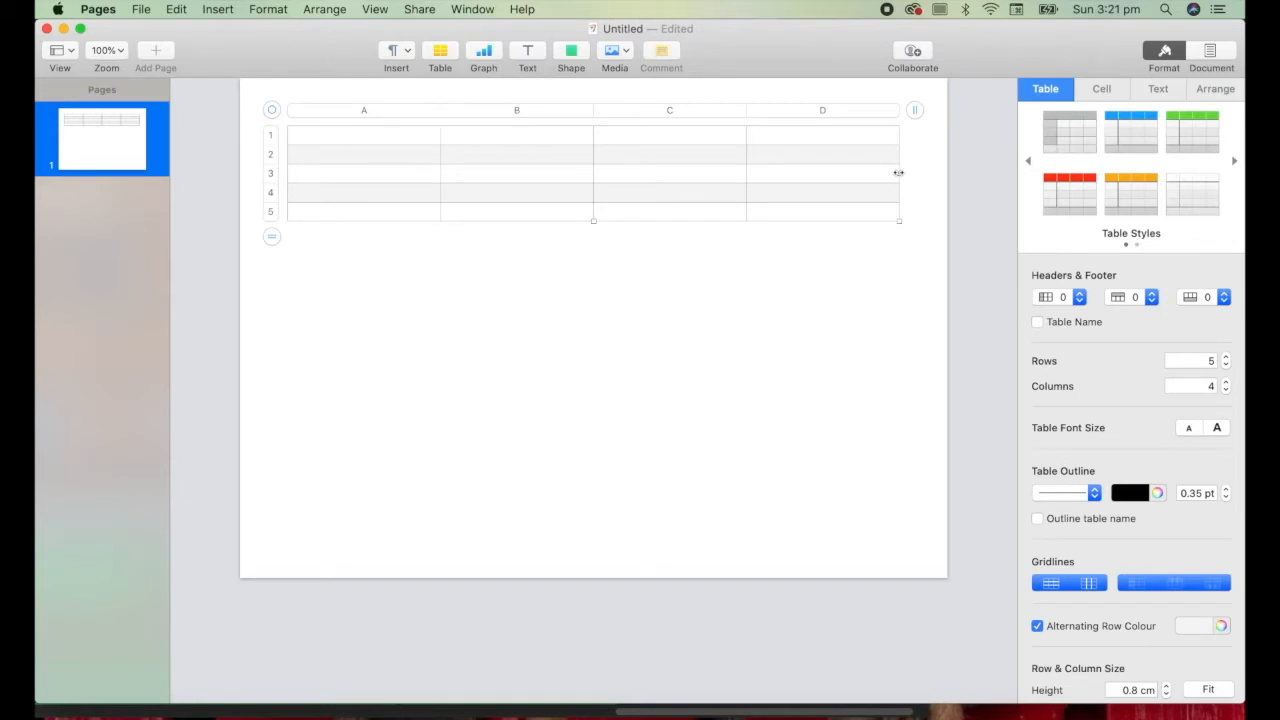
left_click_drag(898, 173, 637, 171)
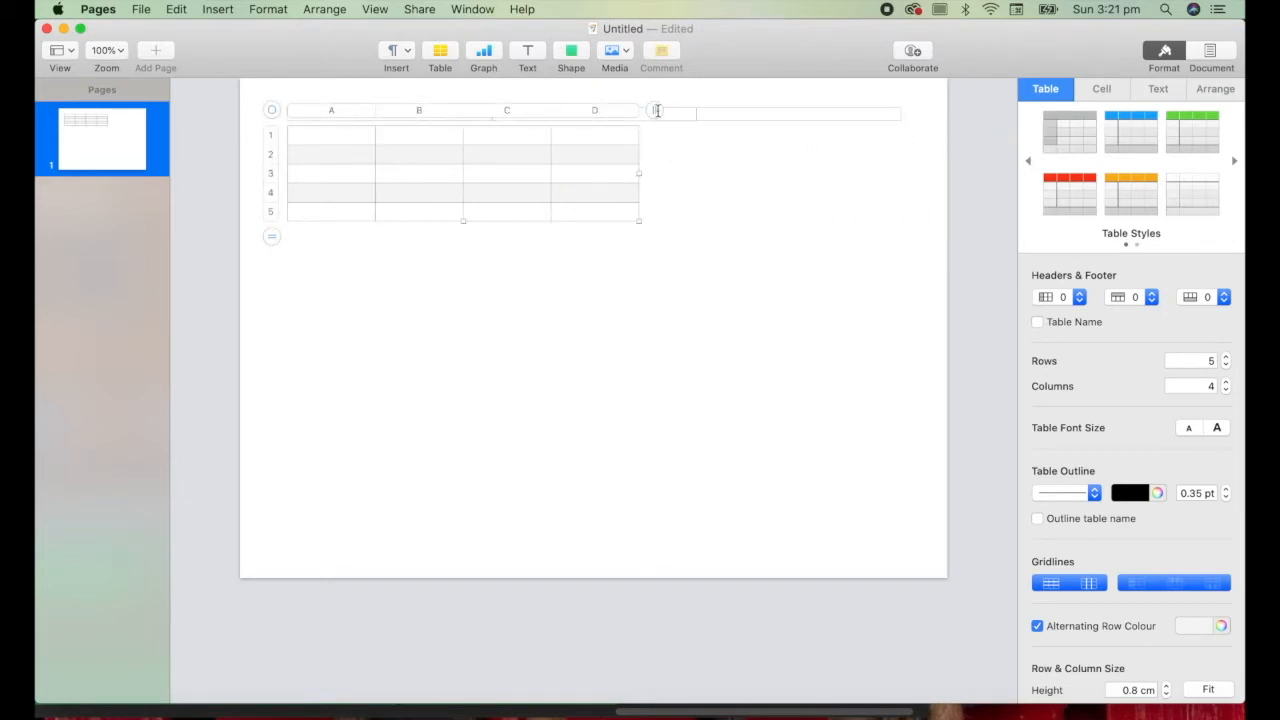
Give the table 10 columns and 10 rows and enlarge it to about 23.4 by 14 cm
left_click_drag(657, 110, 655, 110)
left_click(655, 107)
left_click(655, 107)
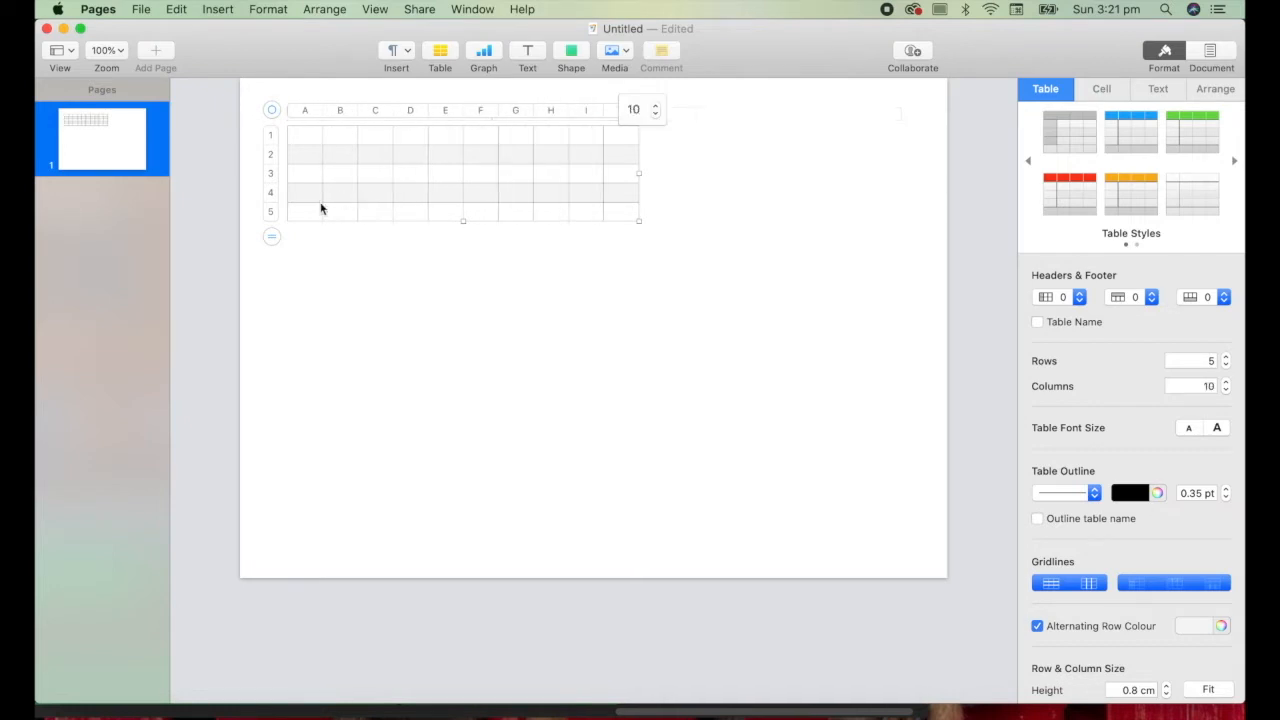
left_click(272, 237)
left_click(273, 238)
left_click(273, 238)
left_click(273, 238)
left_click(273, 238)
left_click(273, 238)
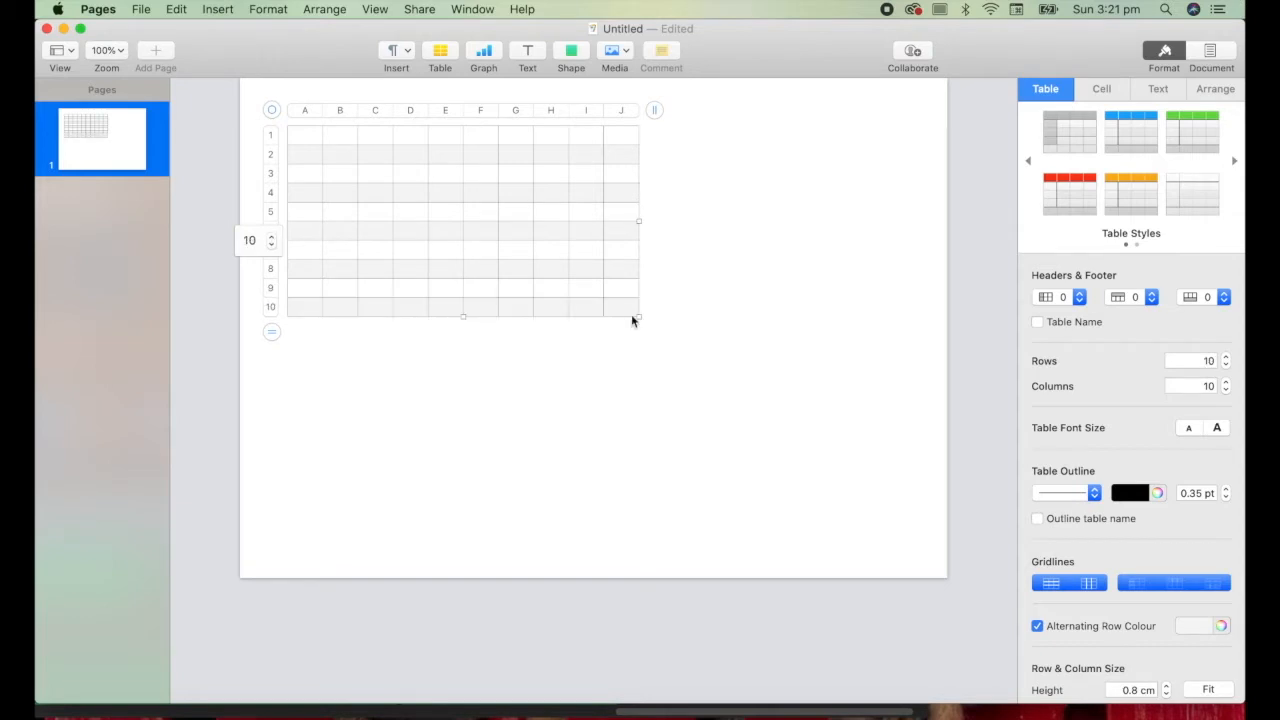
left_click_drag(638, 314, 845, 458)
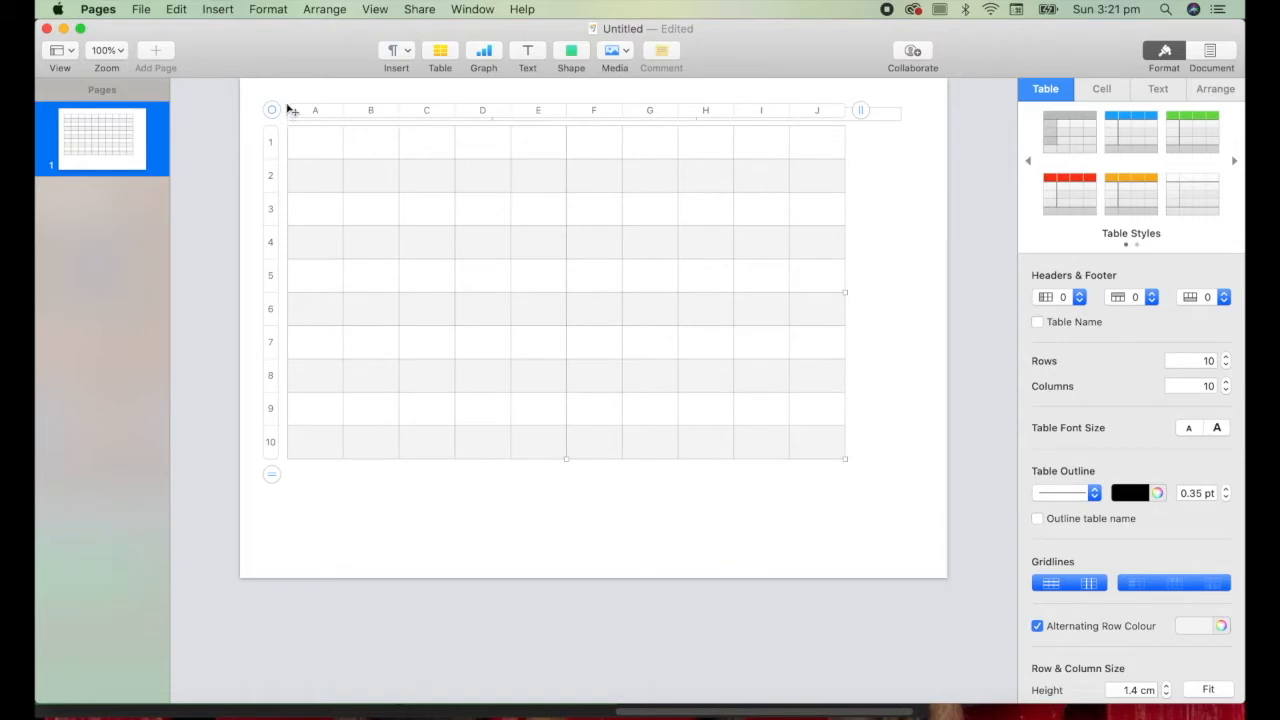
Set the table's text wrap to None and move it to about X 3.9 cm, Y 3.5 cm on the page
mouse_move(274, 112)
left_mouse_down()
mouse_move(286, 114)
mouse_move(288, 162)
mouse_move(314, 146)
mouse_move(277, 143)
mouse_move(323, 134)
mouse_move(275, 118)
left_mouse_up()
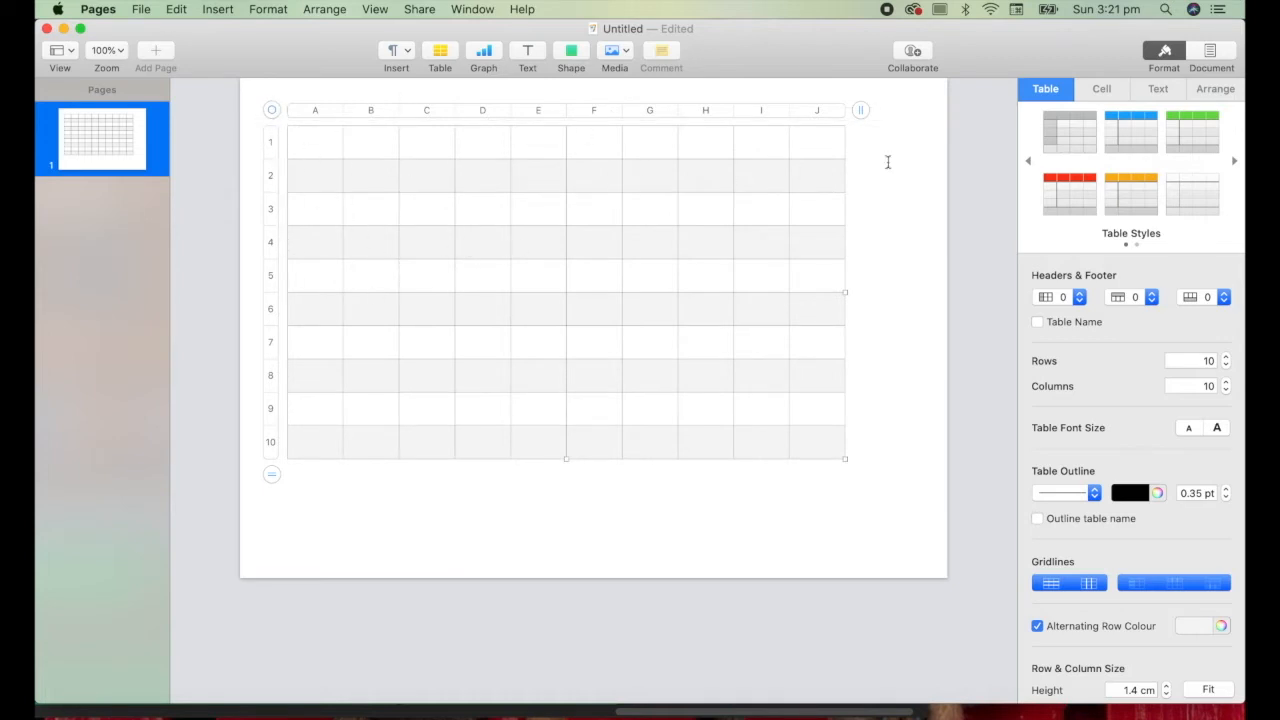
left_click(1229, 93)
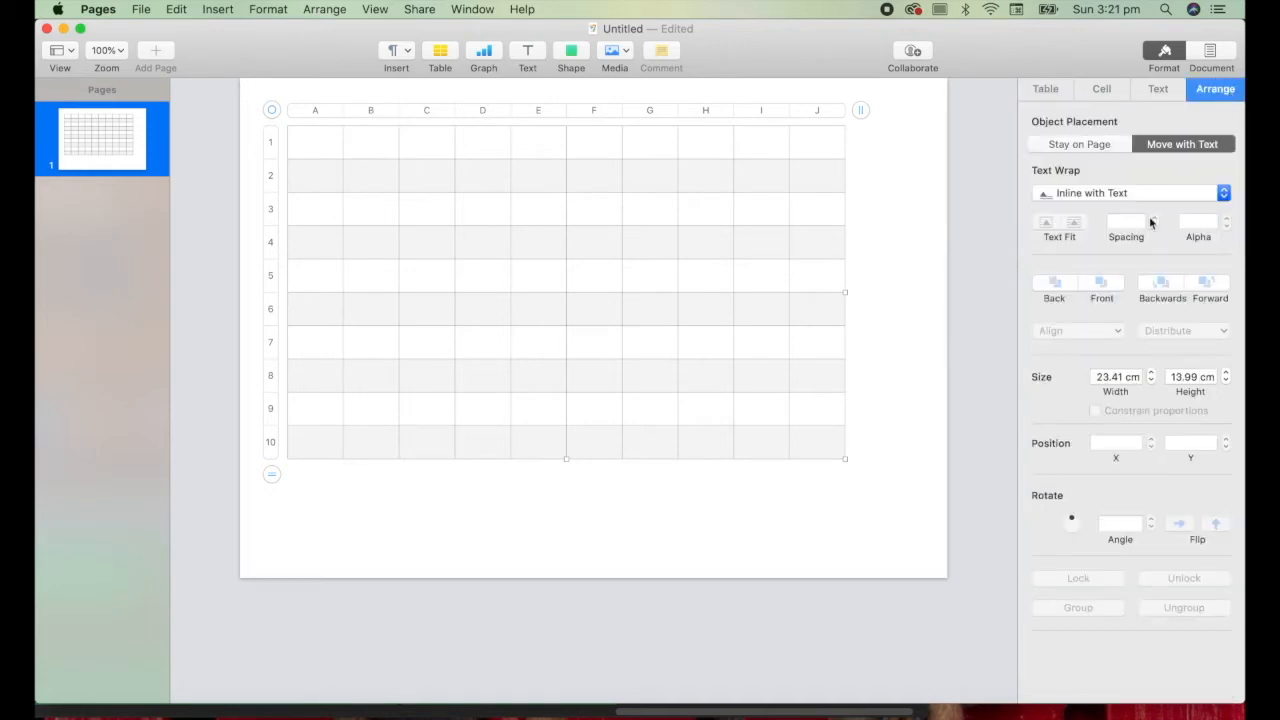
left_click(1143, 195)
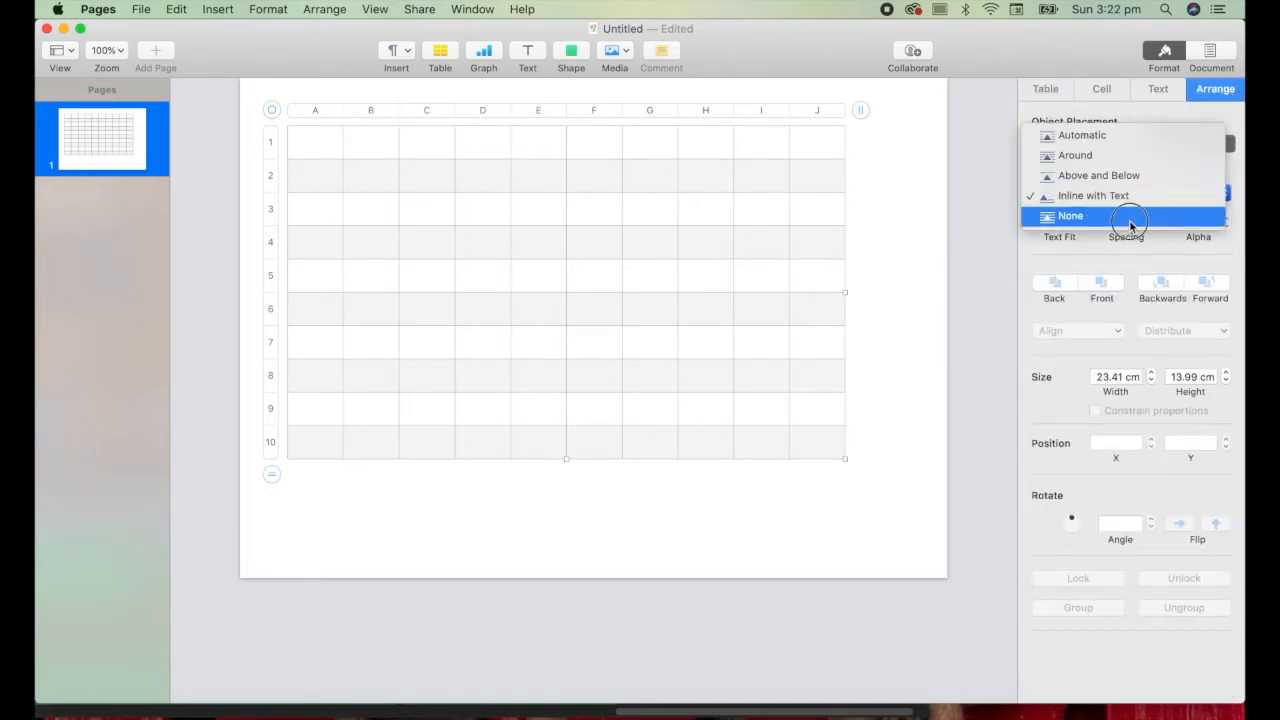
left_click(1130, 226)
left_click_drag(272, 112, 320, 148)
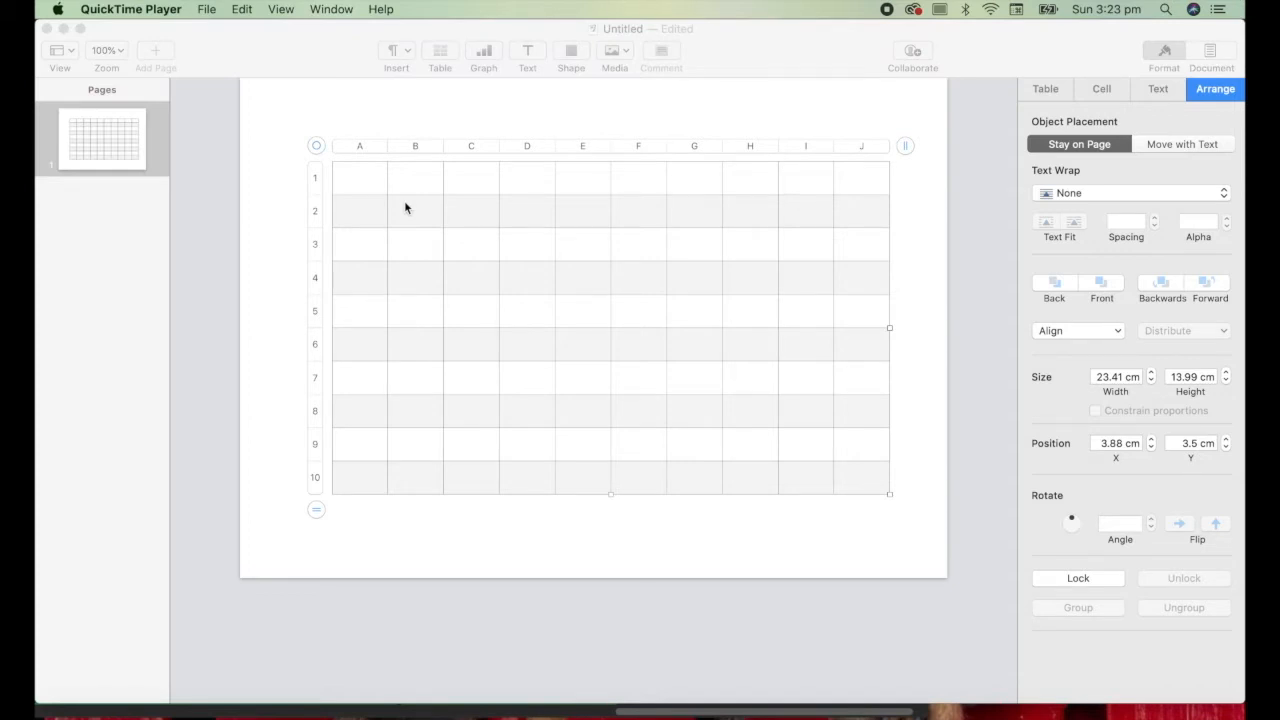
left_click(405, 207)
type("D")
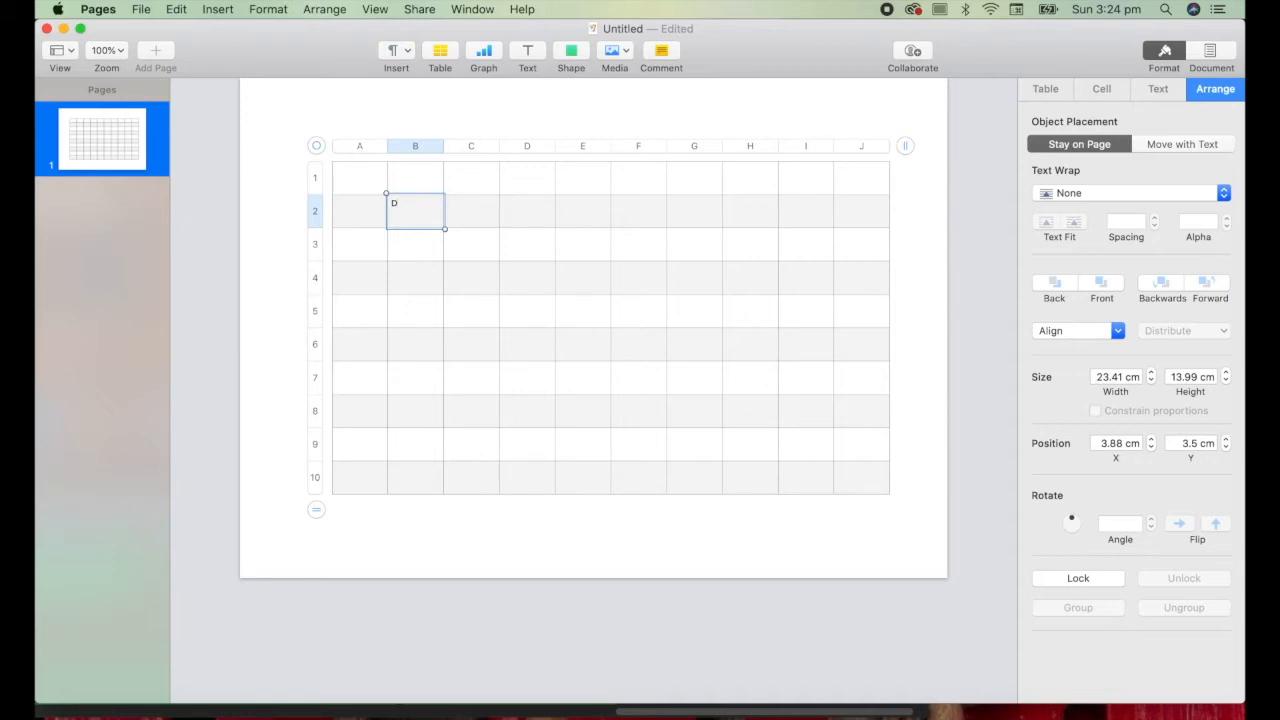
left_click(609, 213)
left_click(532, 210)
Format the text of all table cells to 20 pt, centred horizontally and aligned to the middle vertically
left_click(361, 178)
left_click_drag(361, 178, 872, 484)
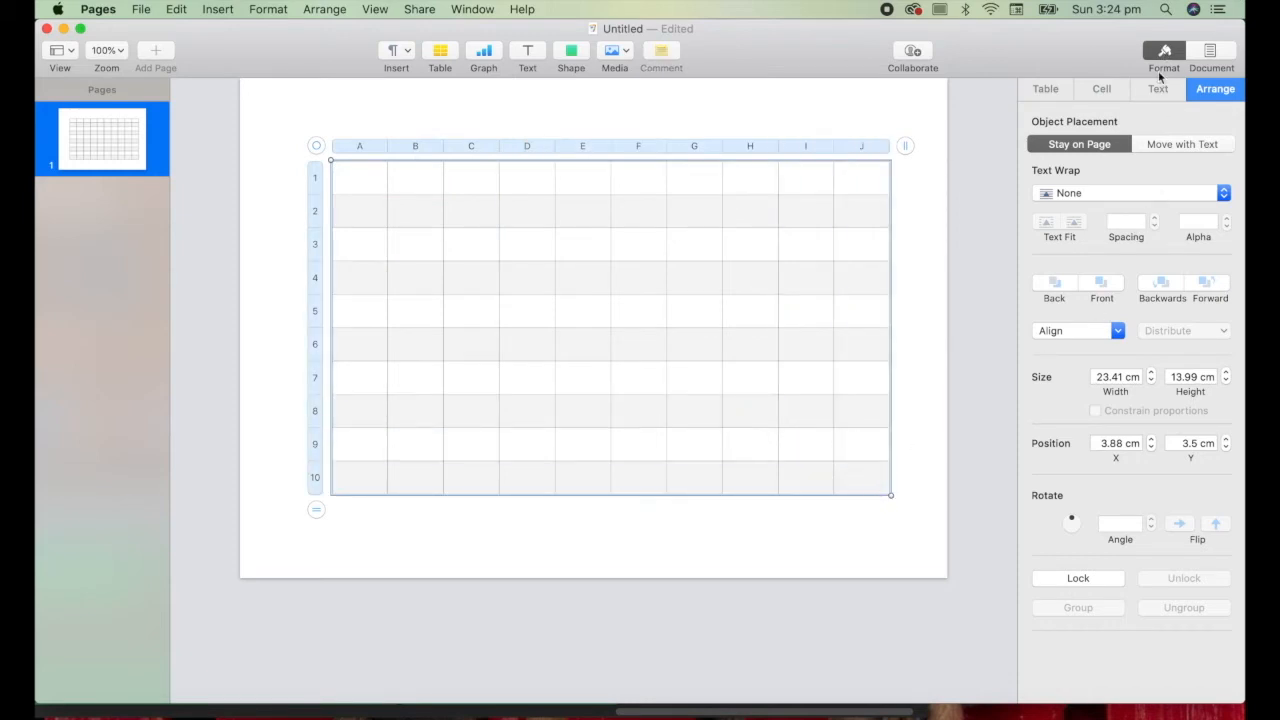
left_click(1157, 90)
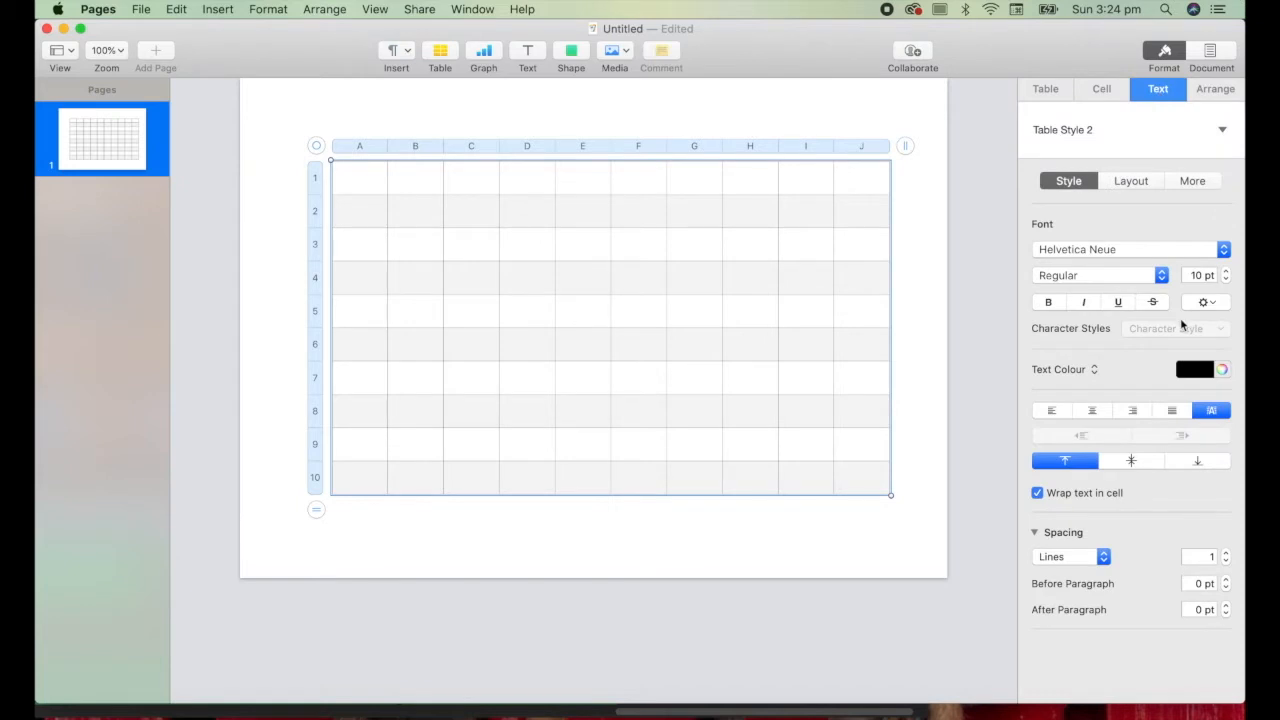
left_click(1227, 273)
left_click(1227, 273)
left_click(1227, 273)
left_click(1227, 273)
left_click(1227, 273)
left_click(1227, 273)
double_click(1227, 273)
left_click(1227, 273)
left_click(1227, 273)
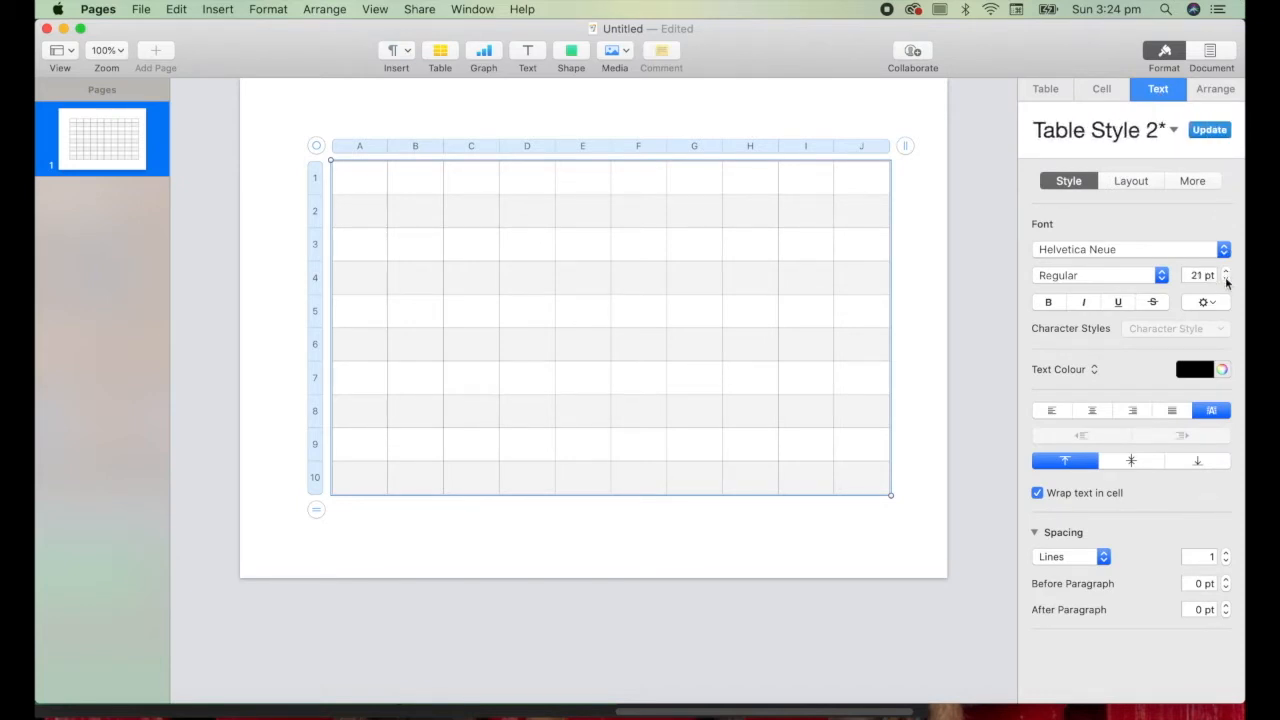
left_click(1093, 411)
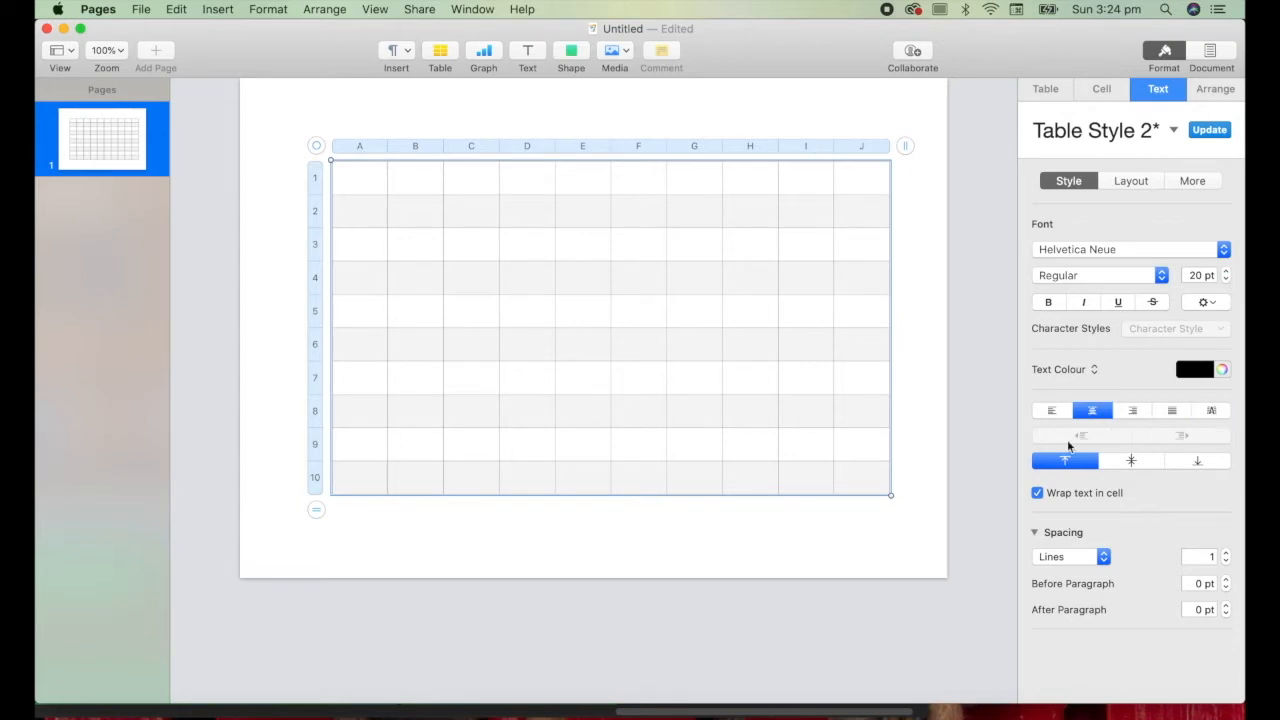
left_click(1136, 463)
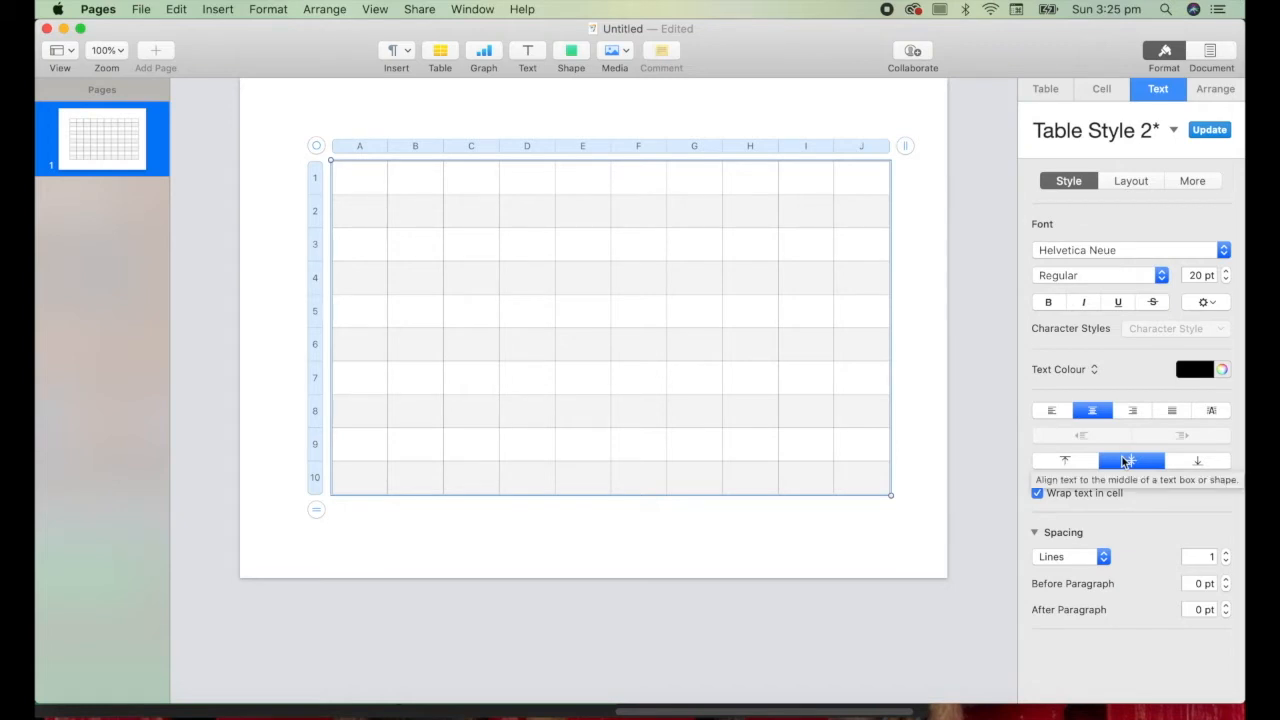
Spell DOLPHIN across row 4, one letter per cell from C4 to I4
left_click(474, 284)
type("D")
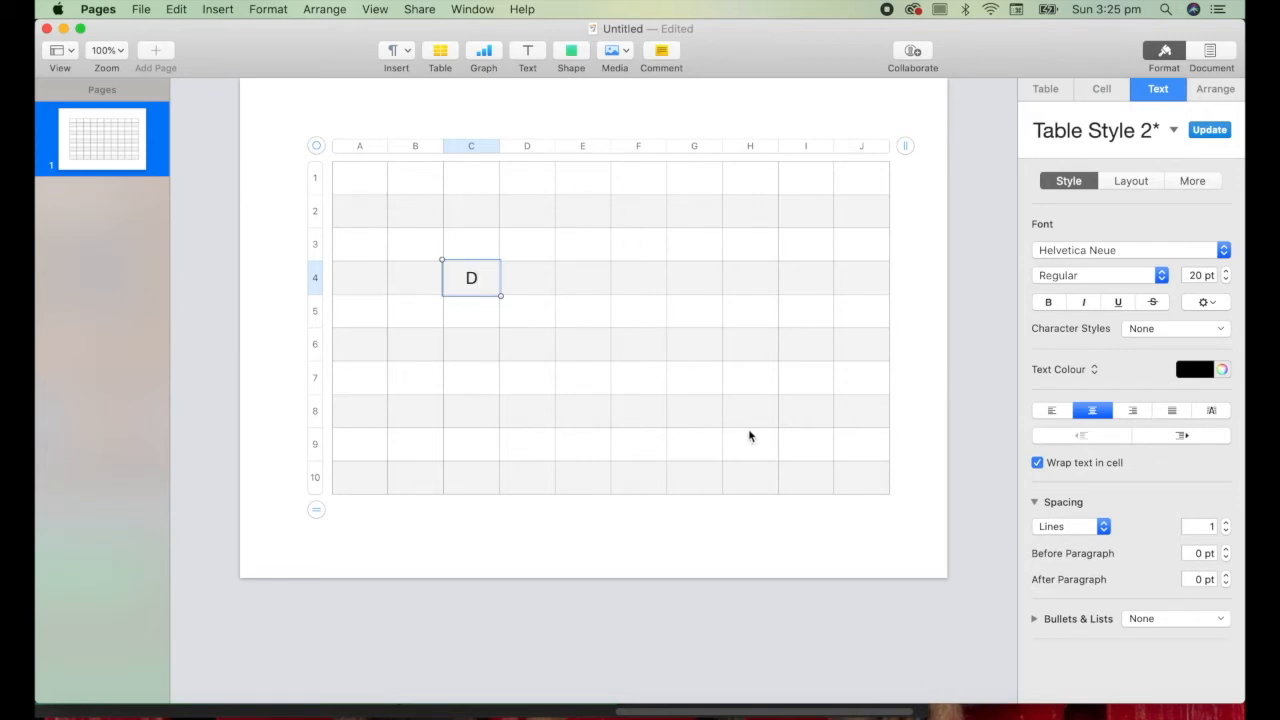
left_click(474, 279)
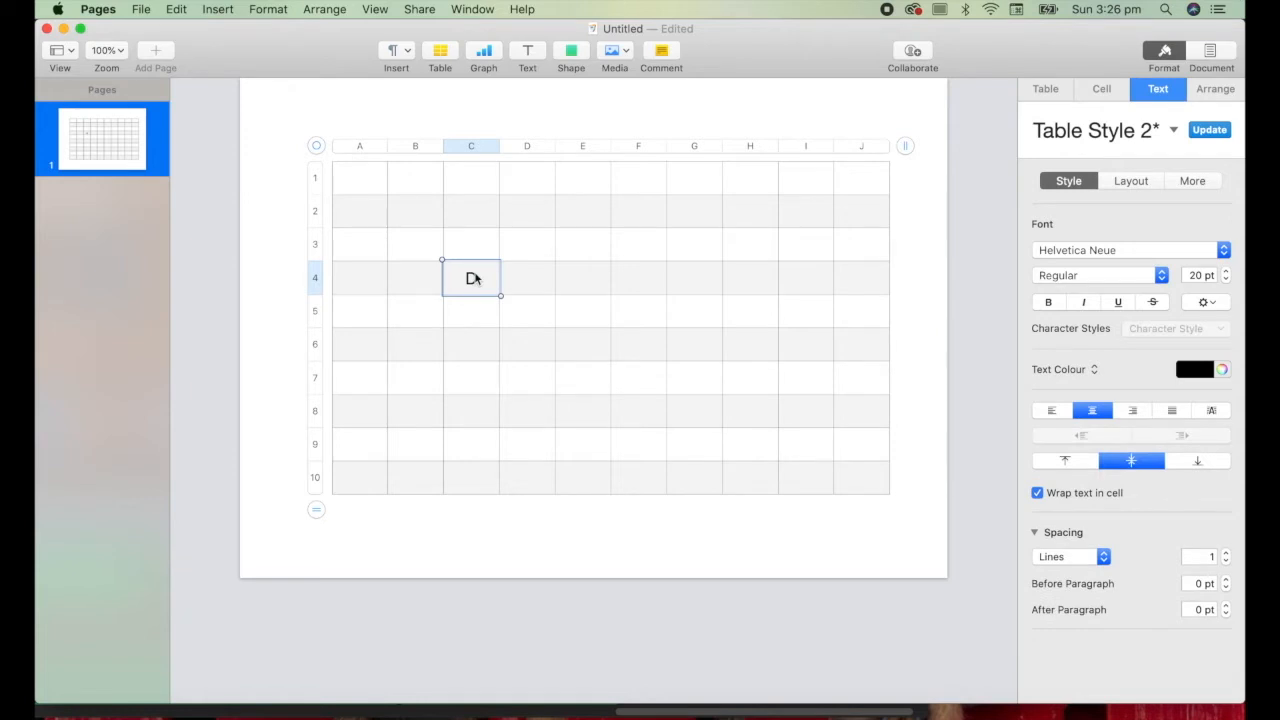
key("Tab")
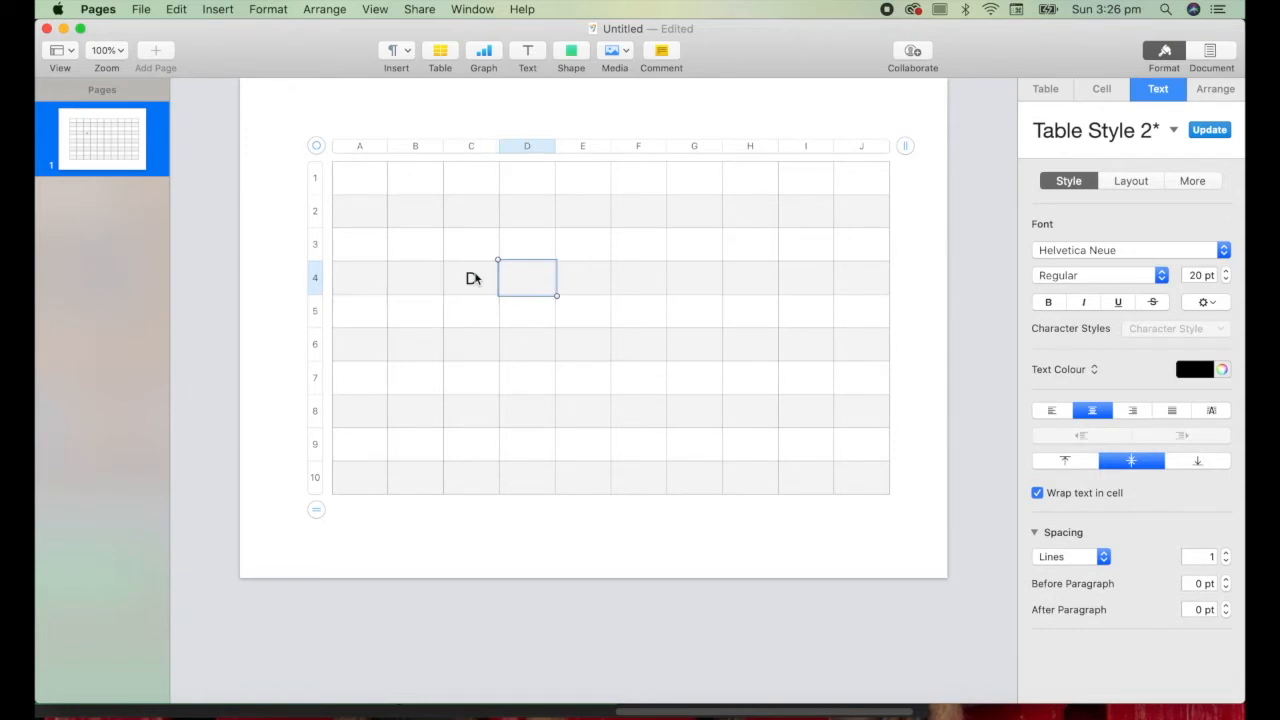
type("O")
key("Tab")
type("L")
key("Tab")
type("P")
key("Tab")
type("H")
key("Tab")
type("I")
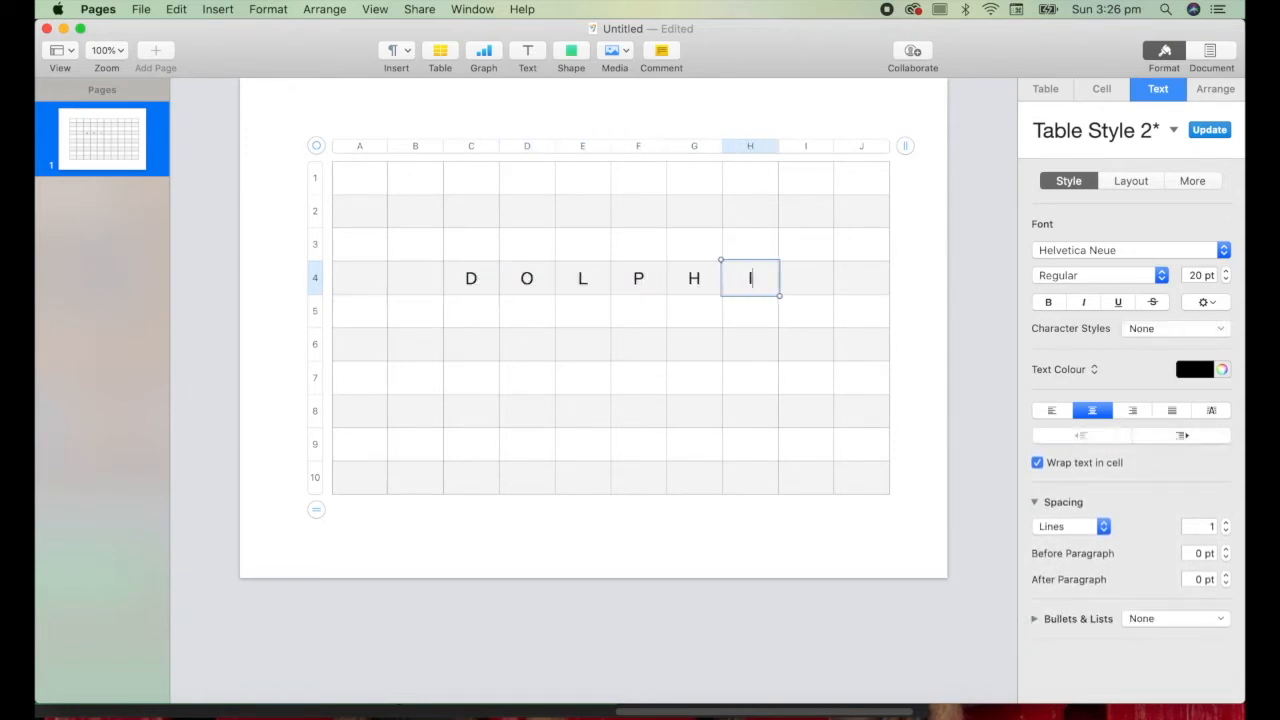
key("Tab")
type("N")
Spell ICE downwards from the existing I in H4 by entering C in H5 and E in H6
left_click(763, 314)
double_click(759, 279)
key("Return")
type("C")
key("Return")
type("E")
Spell ICEBERG across row 10, one letter per cell from A10 to G10
left_click(360, 477)
type("I\tC\tE\tB\tE\tR")
key("Tab")
type("G")
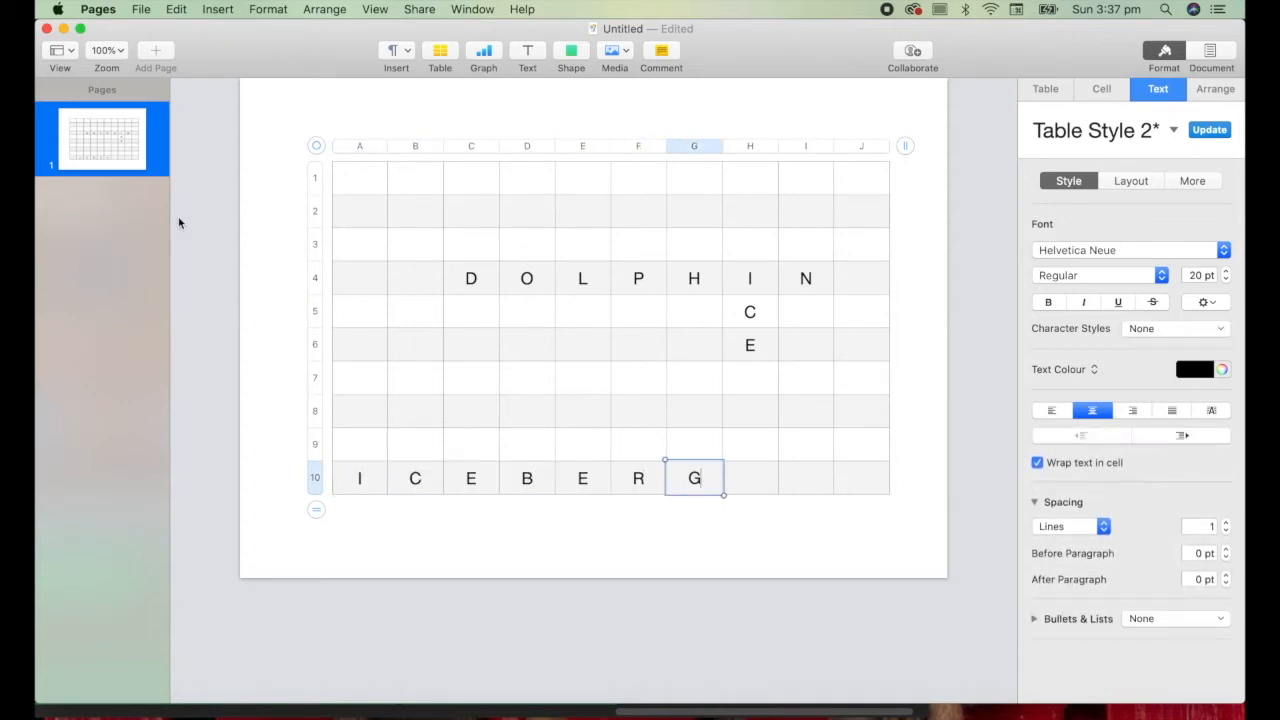
Spell WHALE across row 1, one letter per cell from A1 to E1
left_click(344, 191)
type("W")
key("Tab")
type("H")
key("Tab")
type("A")
key("Tab")
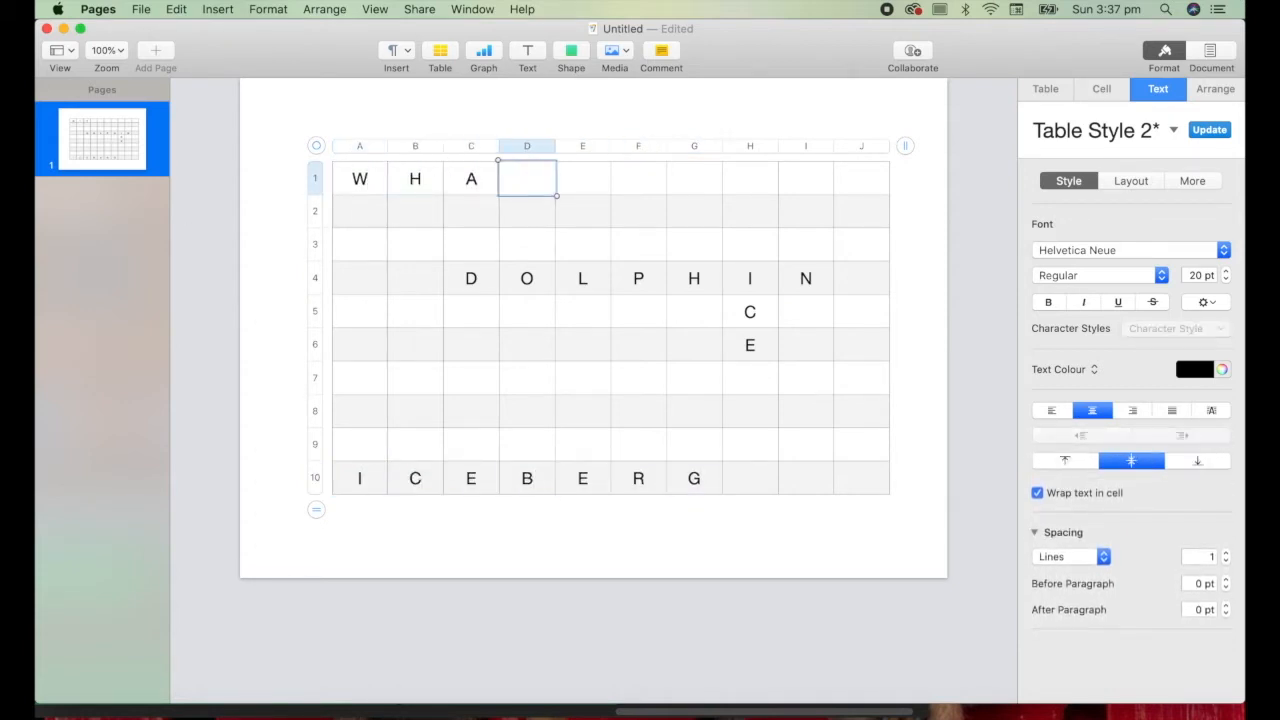
type("L")
key("Tab")
type("E")
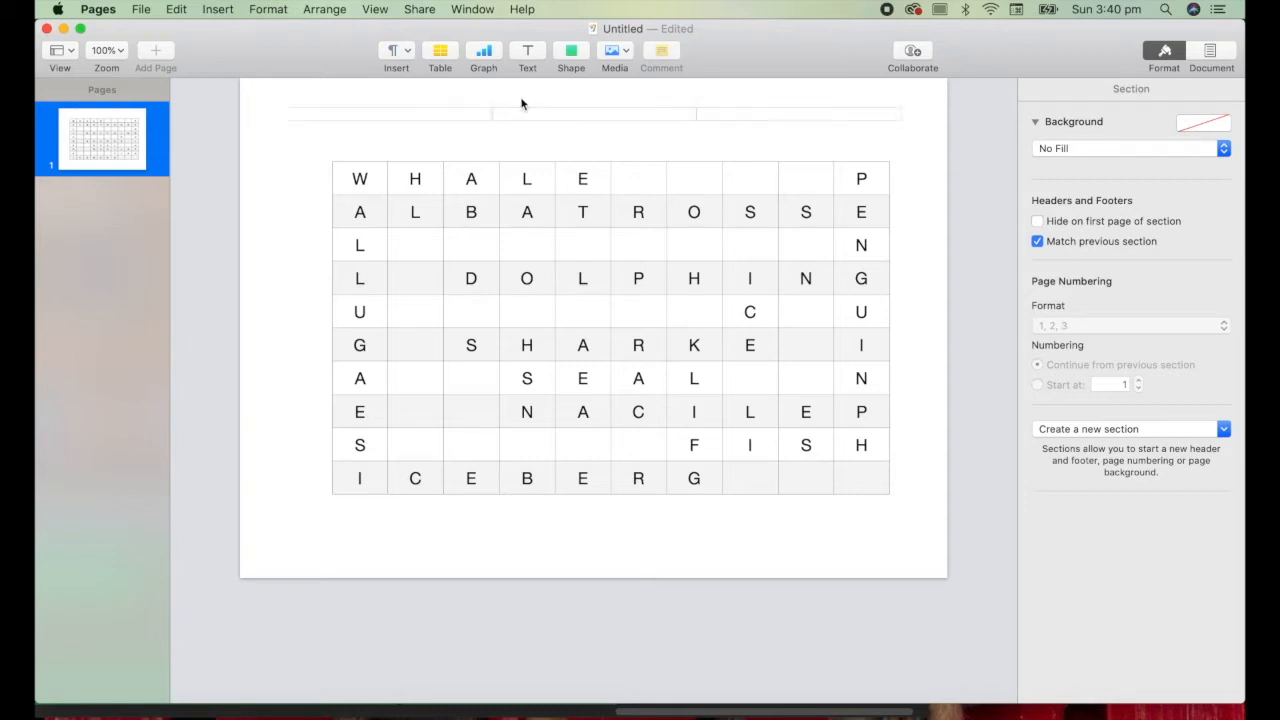
Add a text box, place it directly below the word grid and widen it to nearly the grid's width
left_click(219, 10)
left_click(528, 54)
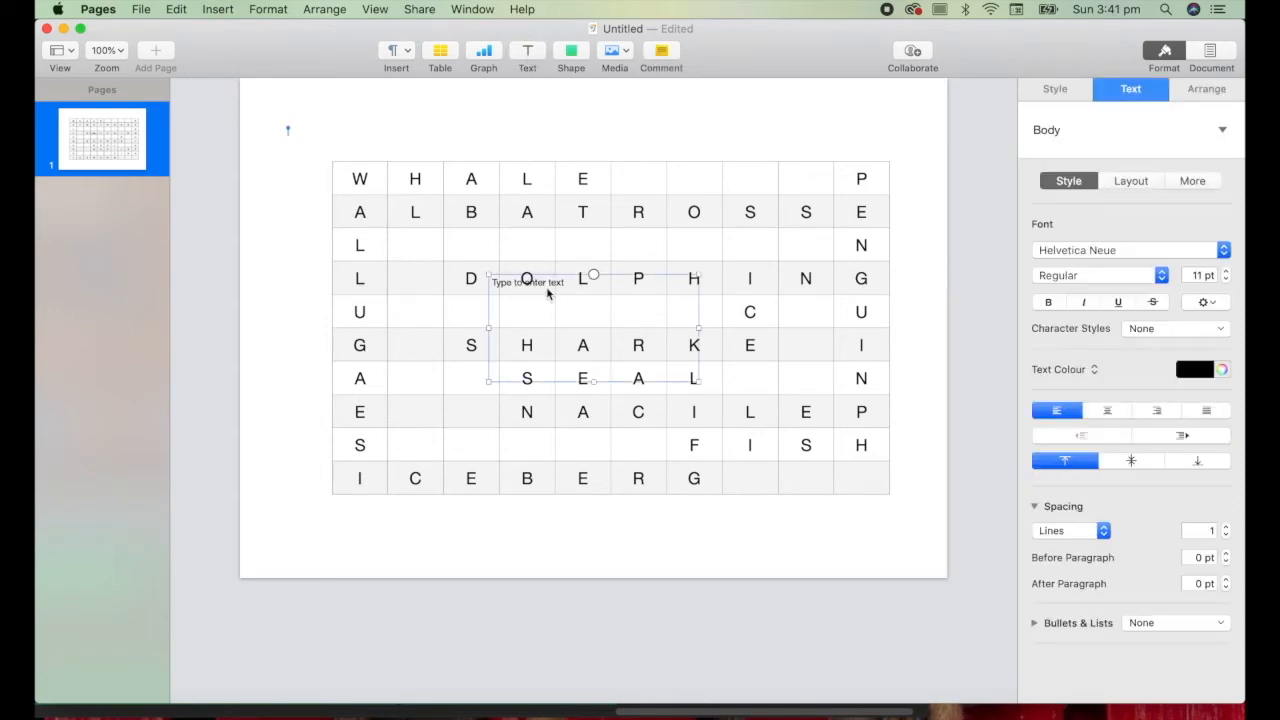
left_click_drag(514, 316, 408, 523)
left_click_drag(554, 577, 875, 558)
left_click_drag(775, 523, 761, 545)
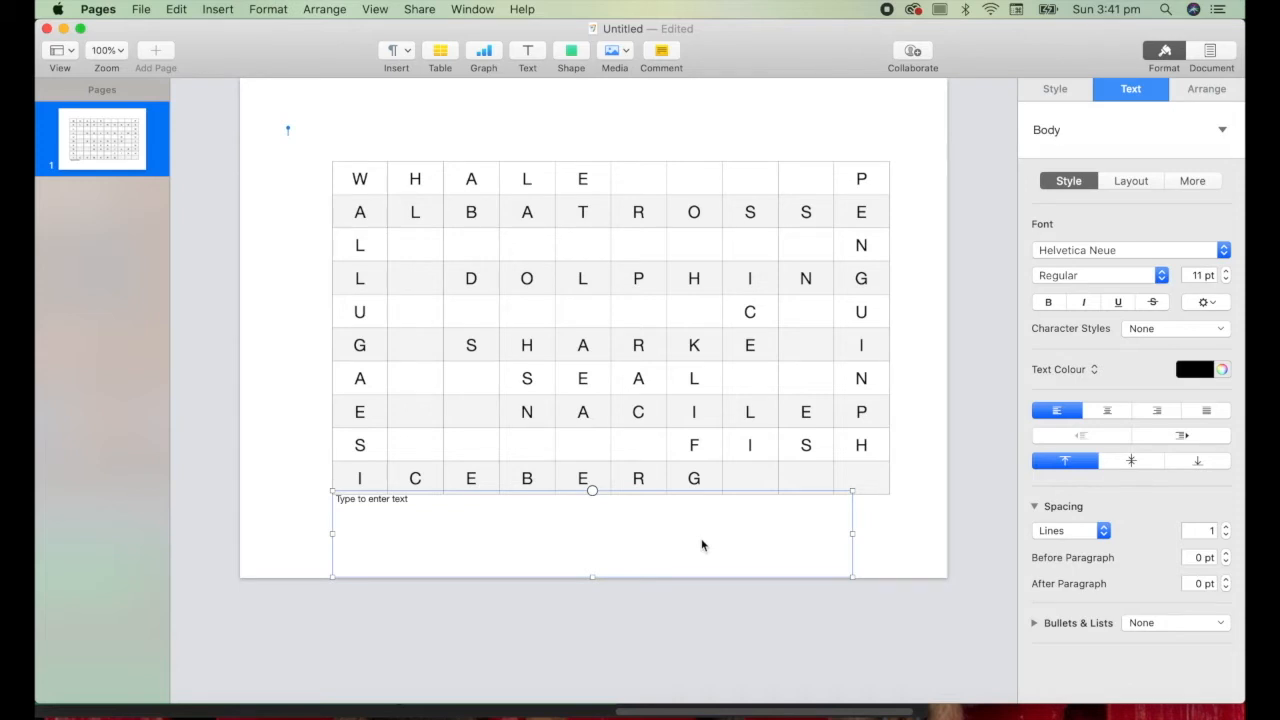
Enter ALBATROSS as the first word list entry in the text box and start a new line
left_click(408, 499)
type("A")
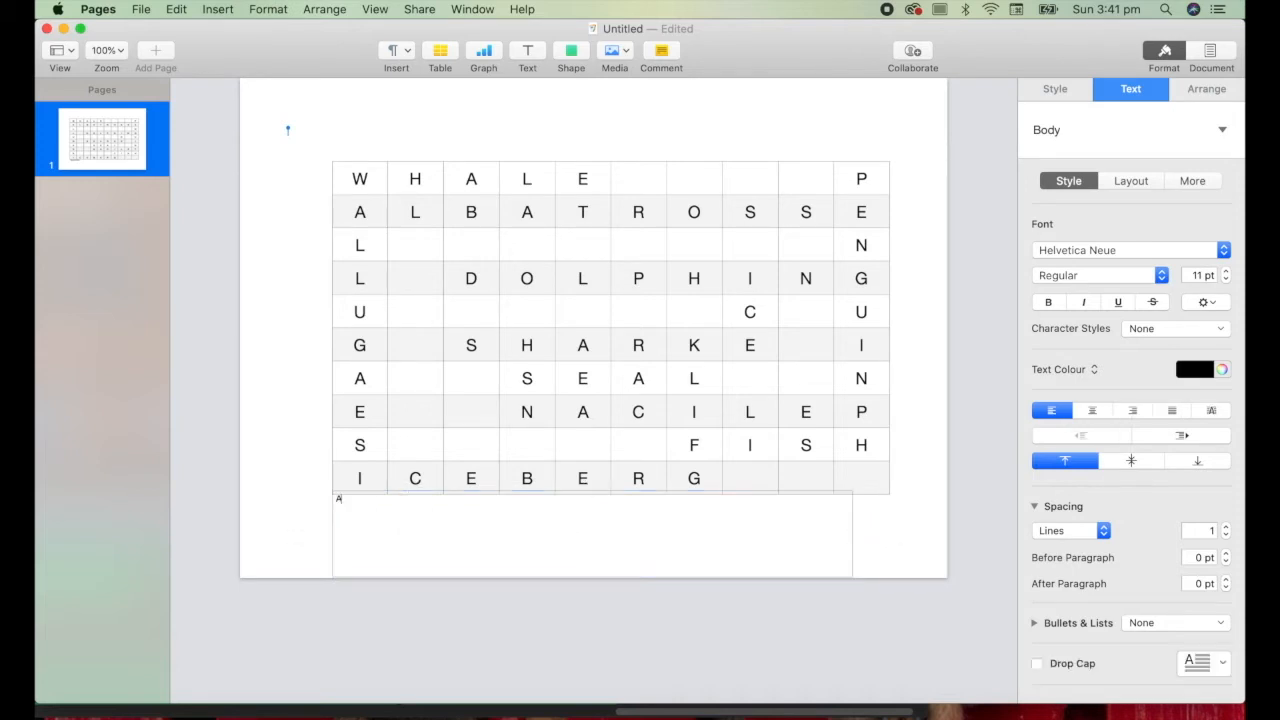
type("LBATROSS")
key("Return")
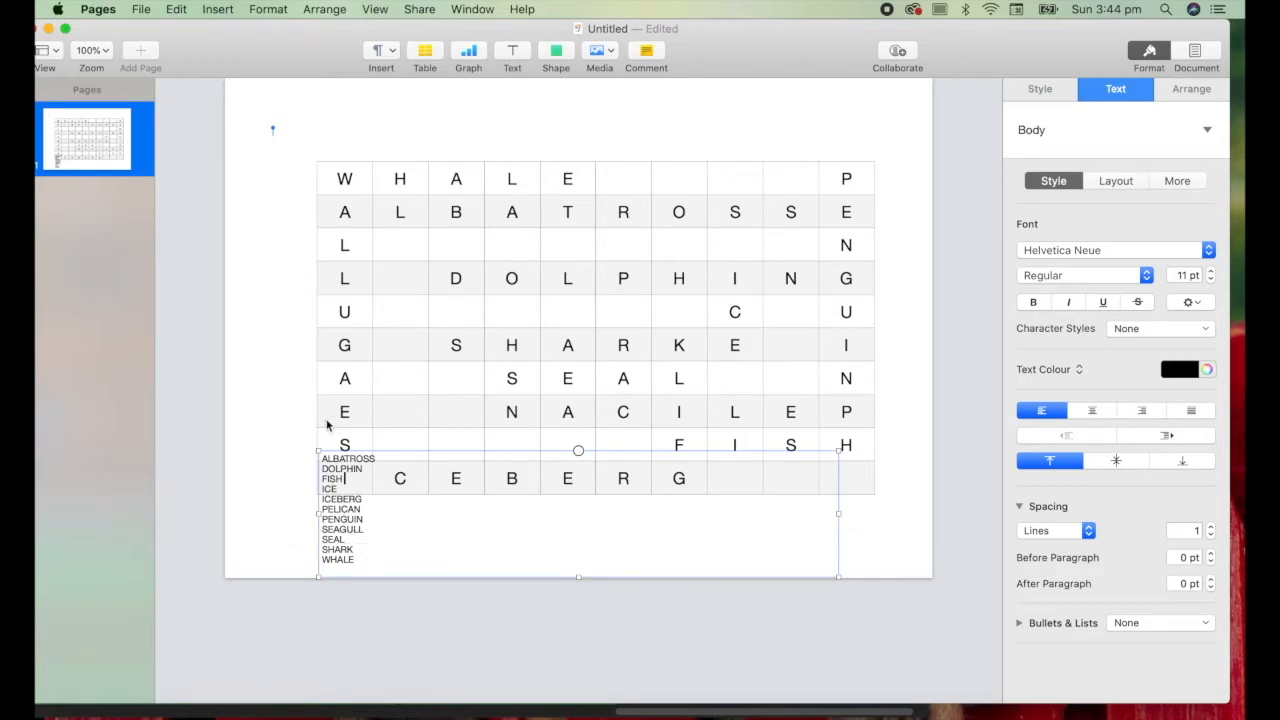
Select the whole word list and set its text layout to 4 columns
key("super+a")
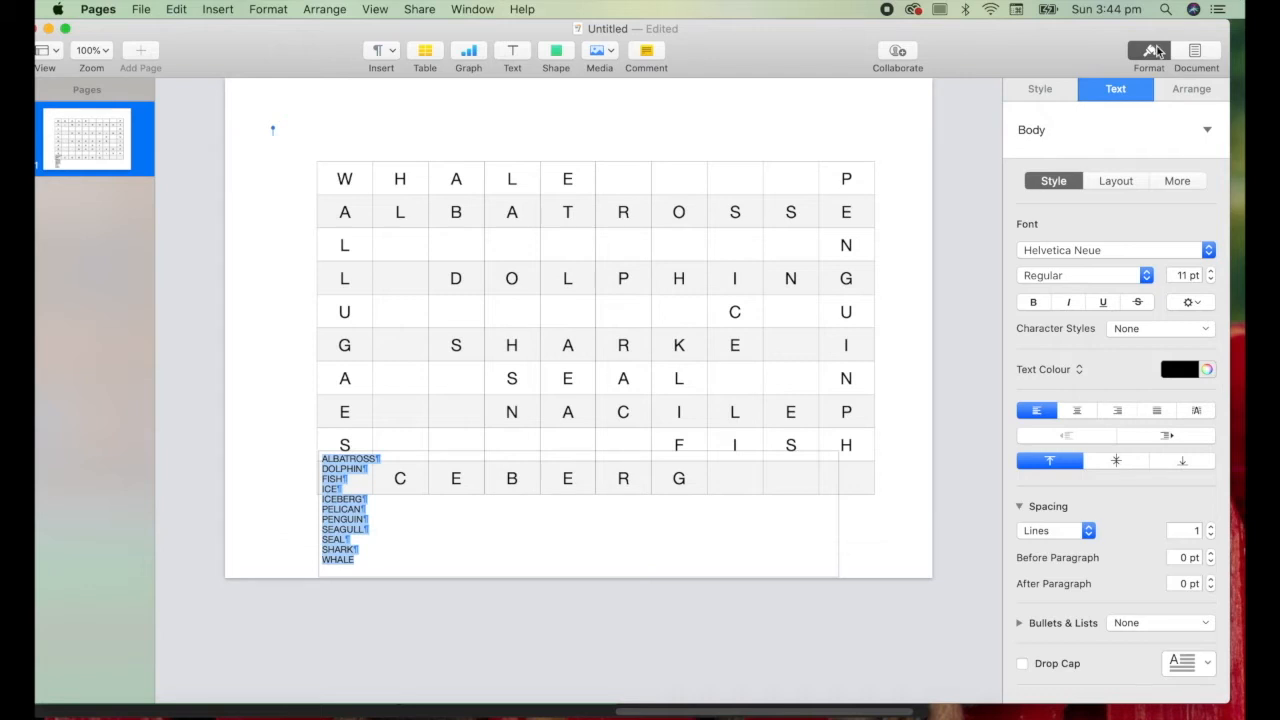
left_click(1120, 181)
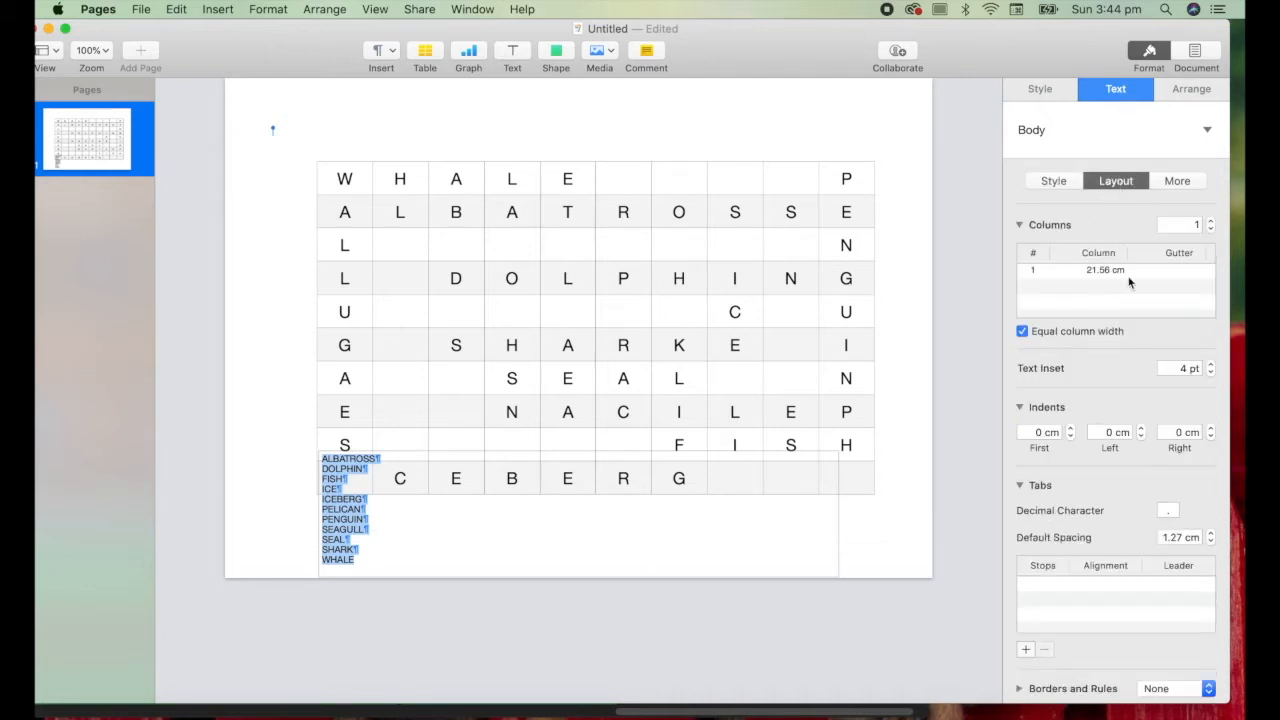
left_click(1211, 223)
left_click(1211, 223)
left_click(1211, 223)
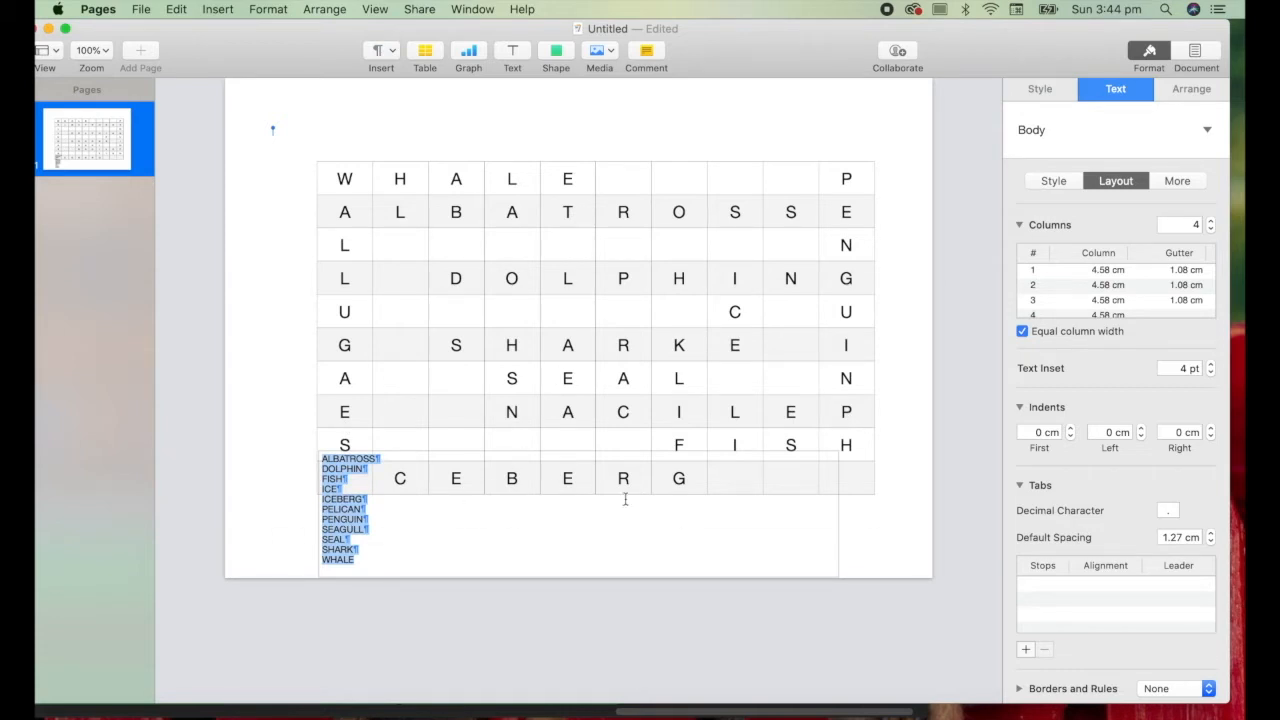
Set the font size of the selected word list to 20 pt and finish editing its text
left_click(1050, 182)
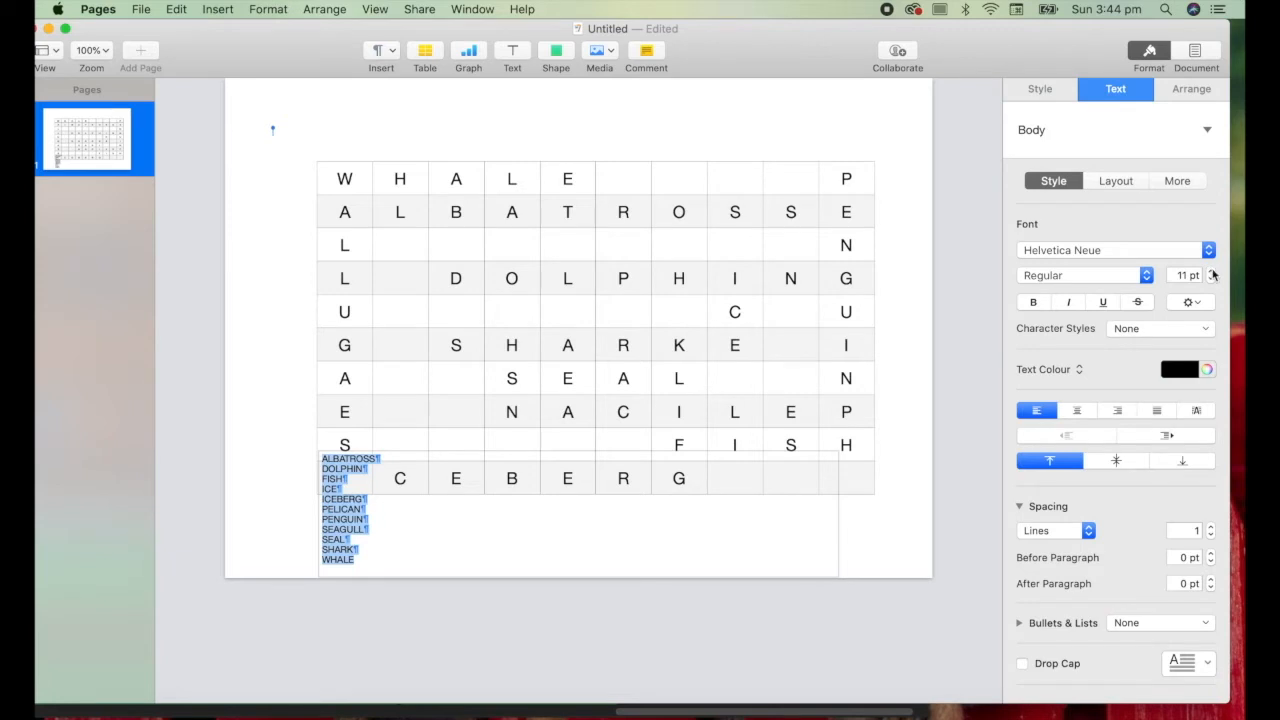
left_click(1212, 271)
left_click(1212, 271)
left_click(1212, 271)
left_click(1212, 271)
left_click(1212, 271)
left_click(1212, 271)
left_click(1212, 271)
left_click(1212, 271)
left_click(1212, 271)
left_click(602, 594)
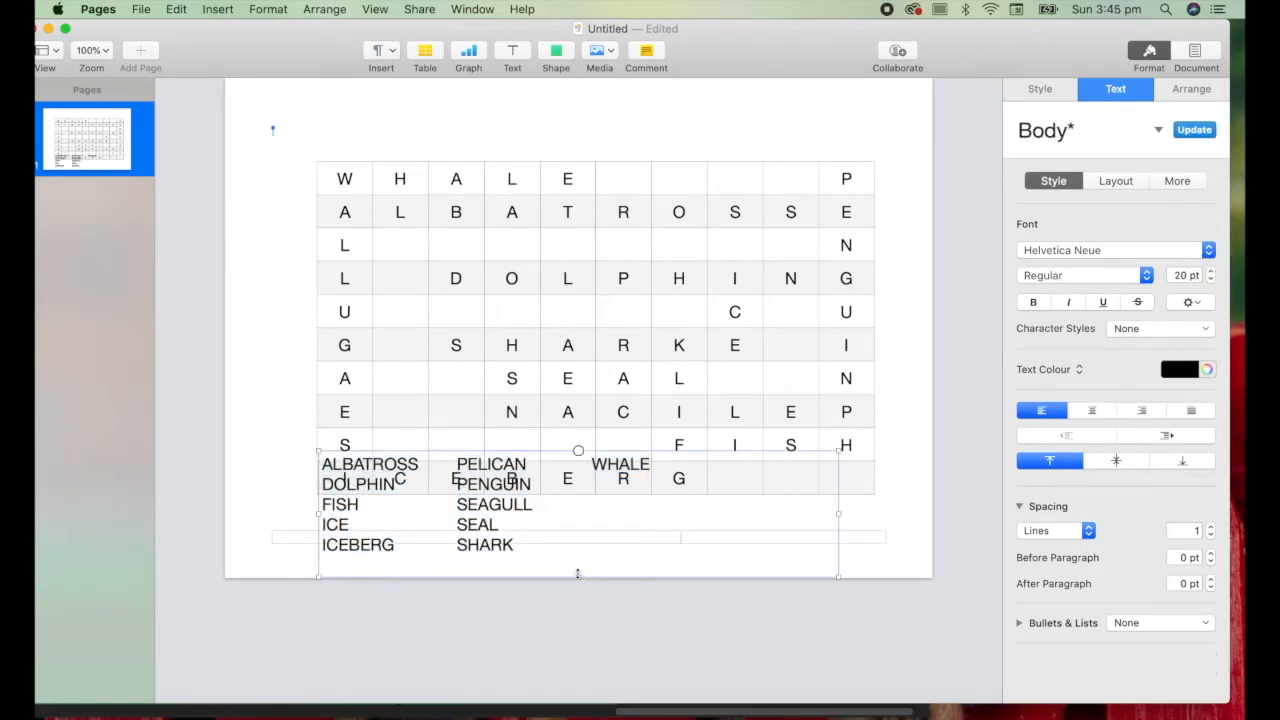
Resize the word list text box and position it just below the grid so the two no longer overlap
left_click_drag(577, 577, 664, 520)
left_click_drag(664, 521, 661, 520)
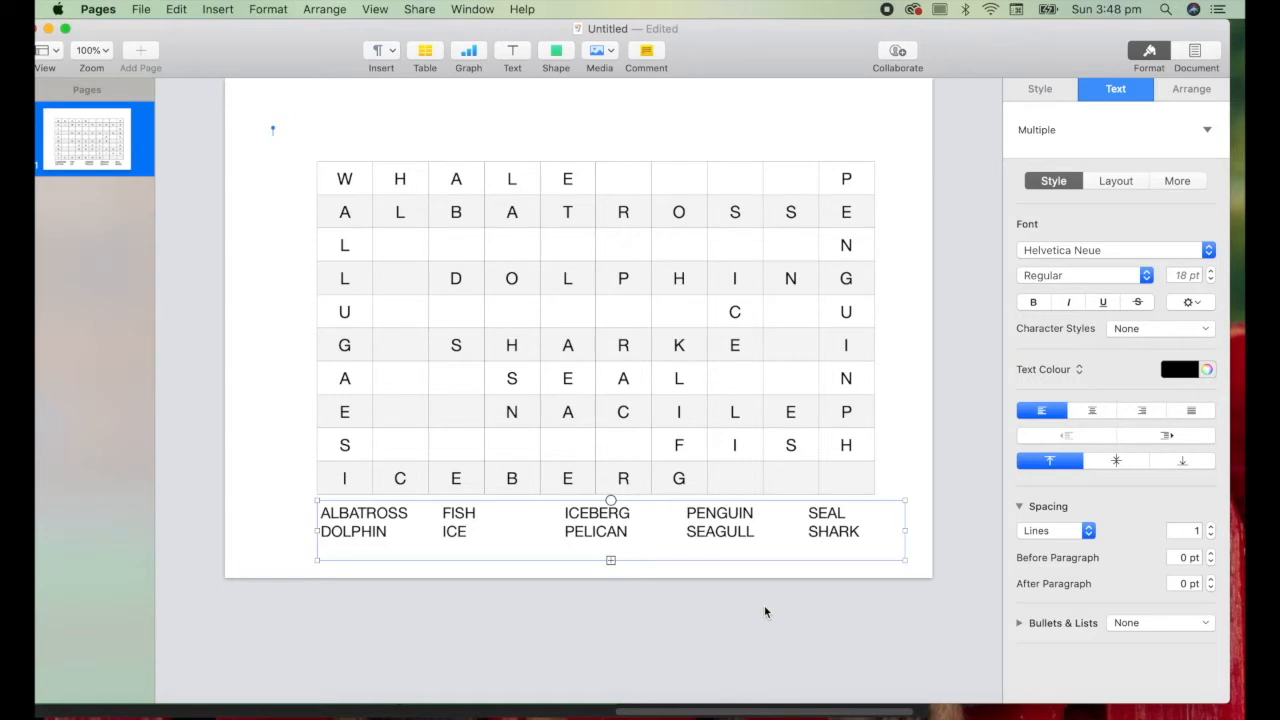
Move the table up slightly and fill all its empty cells with random letters
left_click(438, 440)
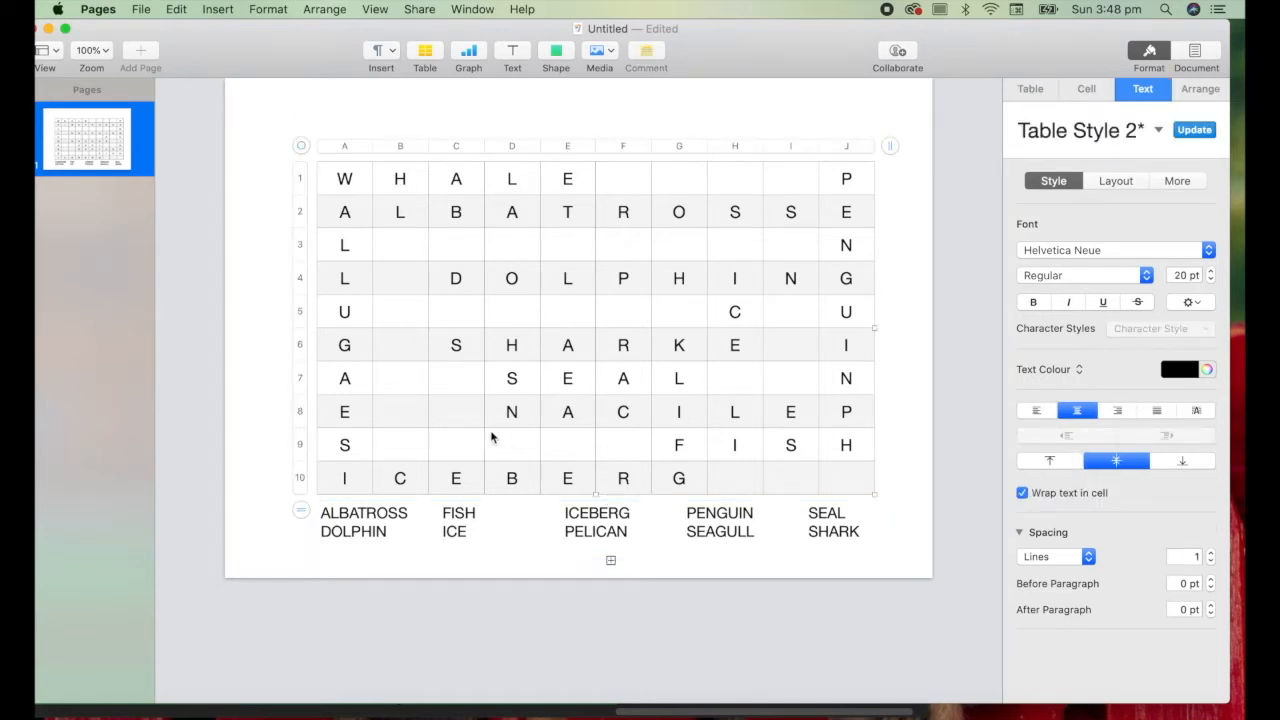
left_click_drag(492, 436, 494, 412)
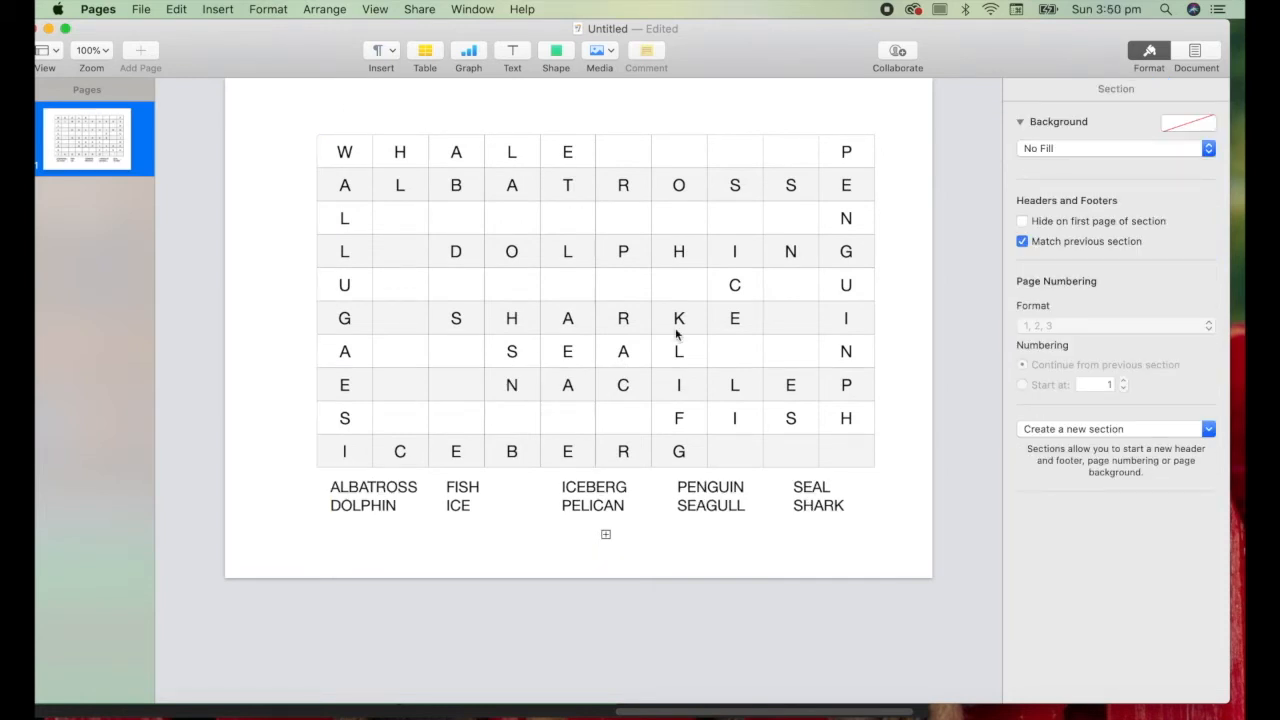
left_click(617, 160)
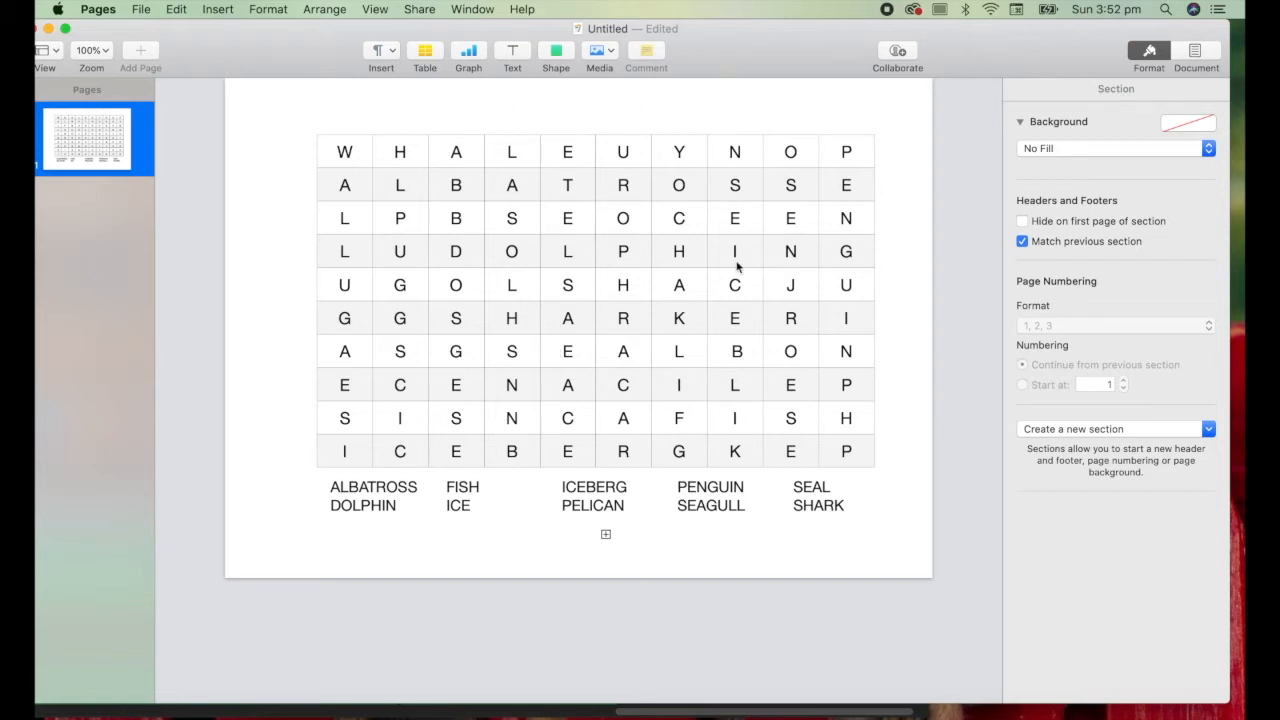
Select all cells of the word search table and give them a white colour fill
left_click(360, 168)
left_click(357, 153)
left_click_drag(357, 153, 891, 457)
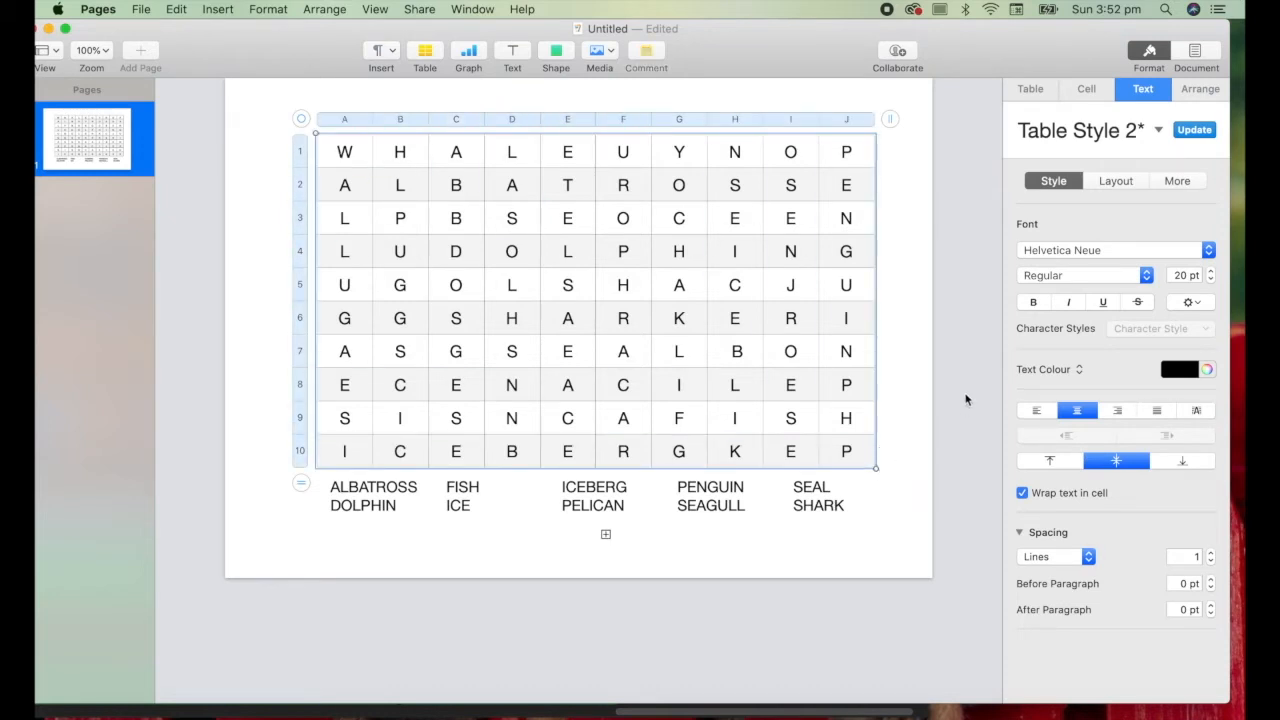
left_click(1087, 90)
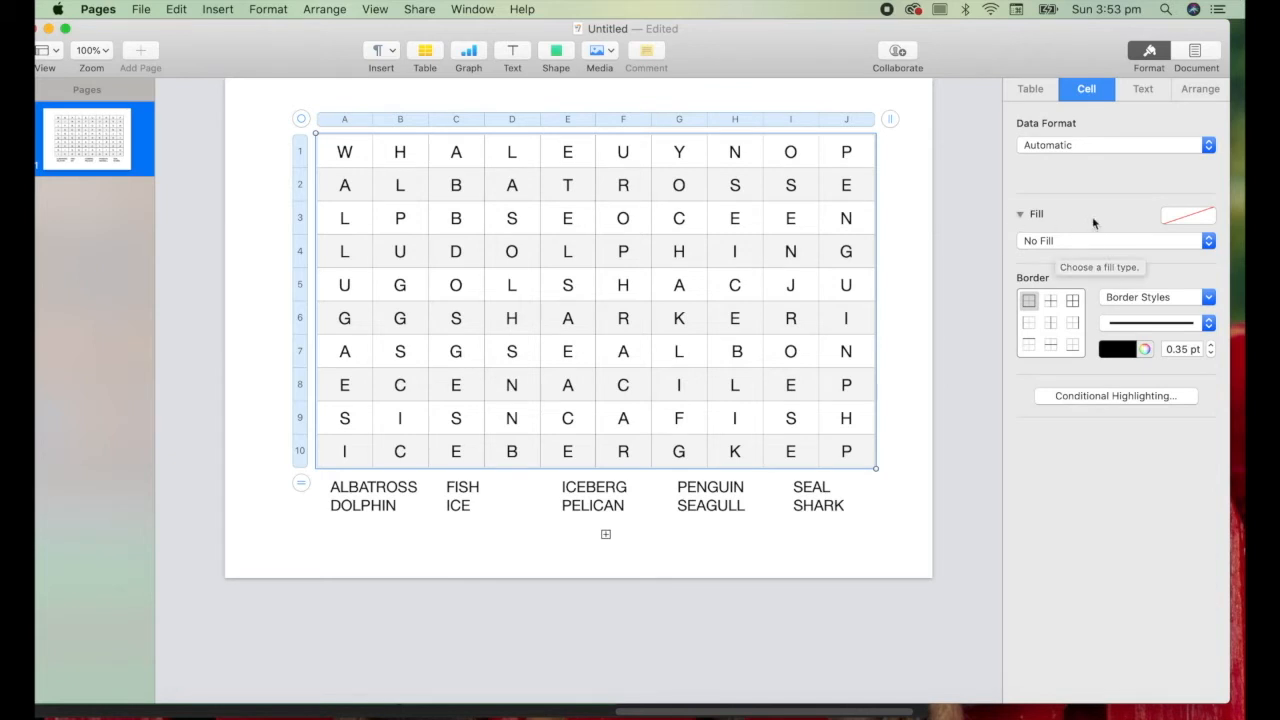
left_click(1090, 243)
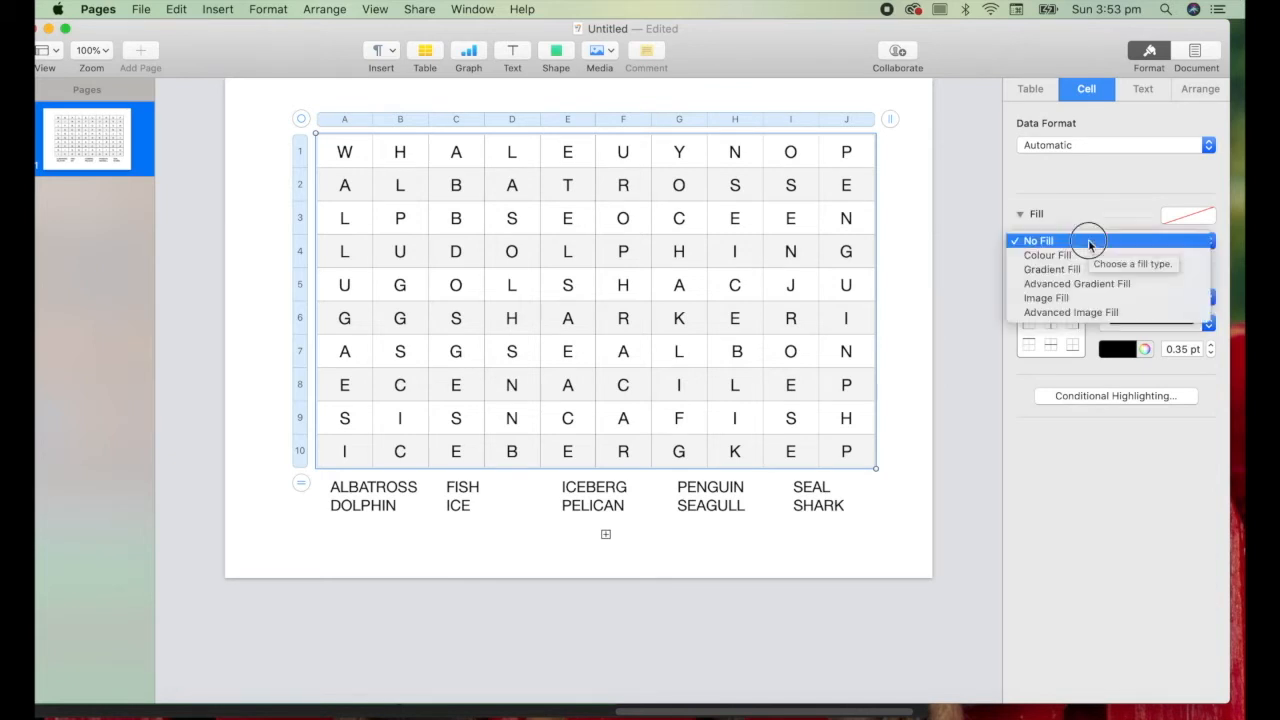
left_click(1090, 258)
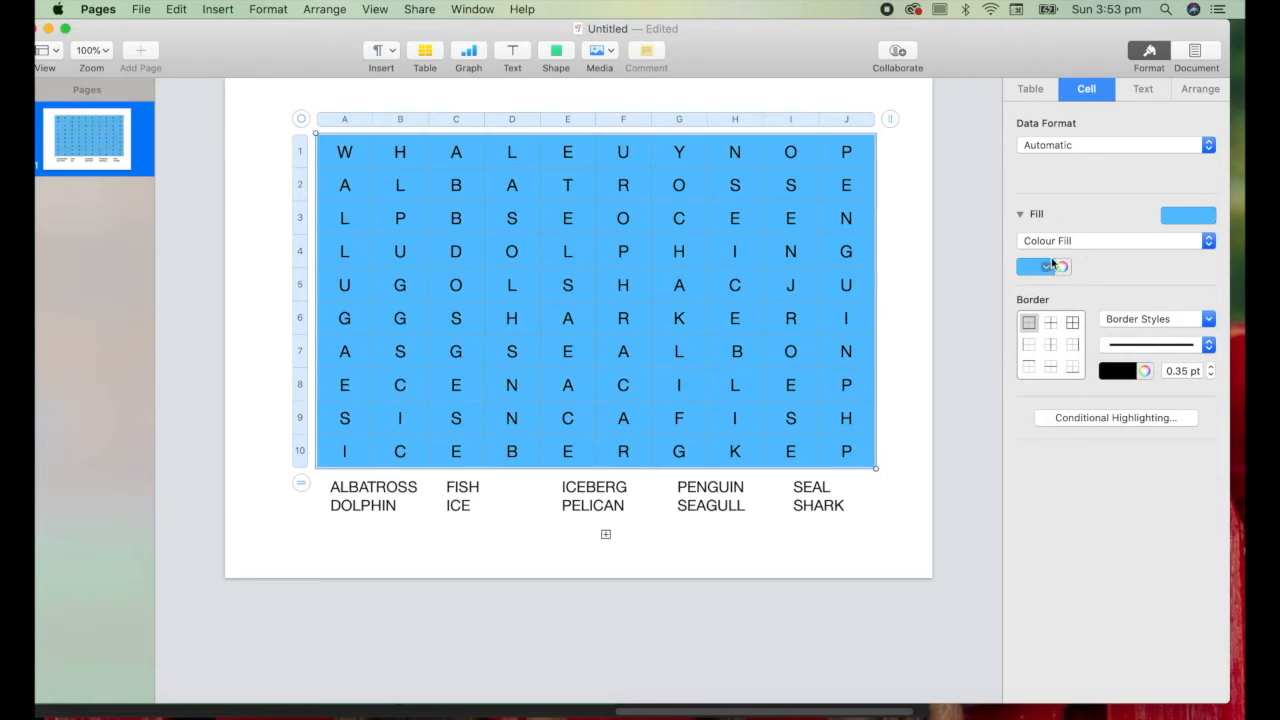
left_click(1040, 270)
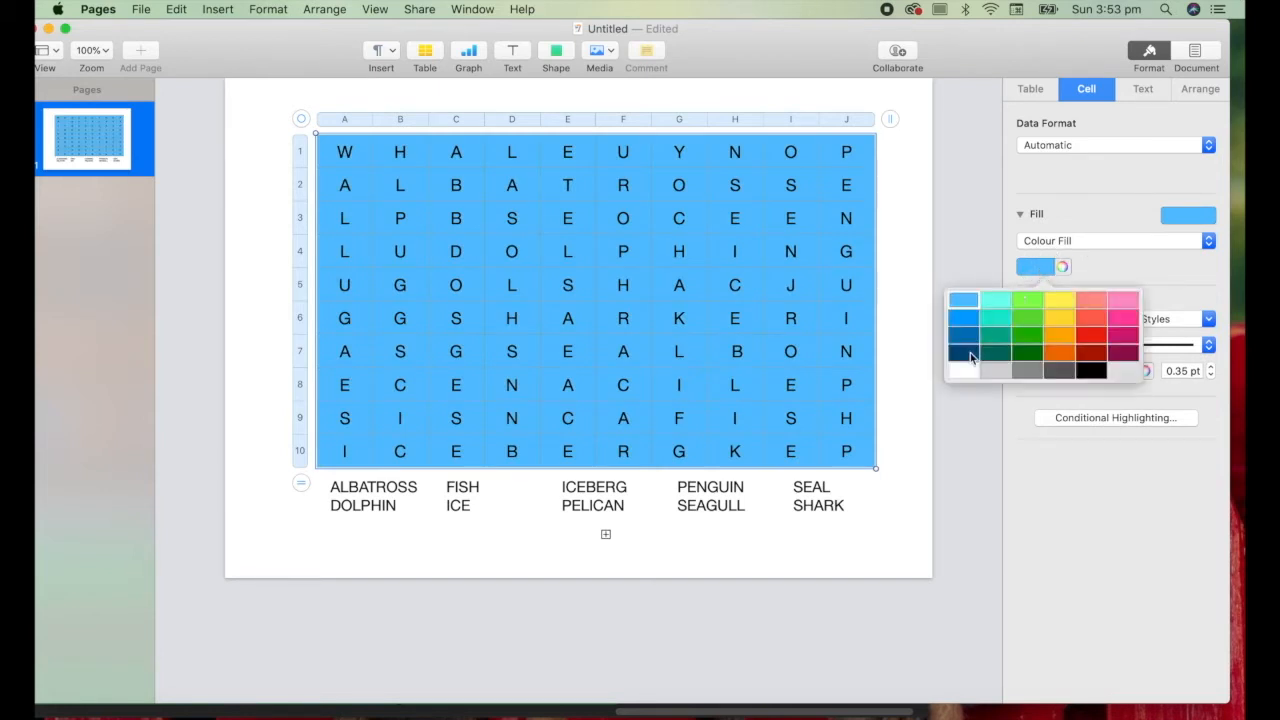
left_click(966, 370)
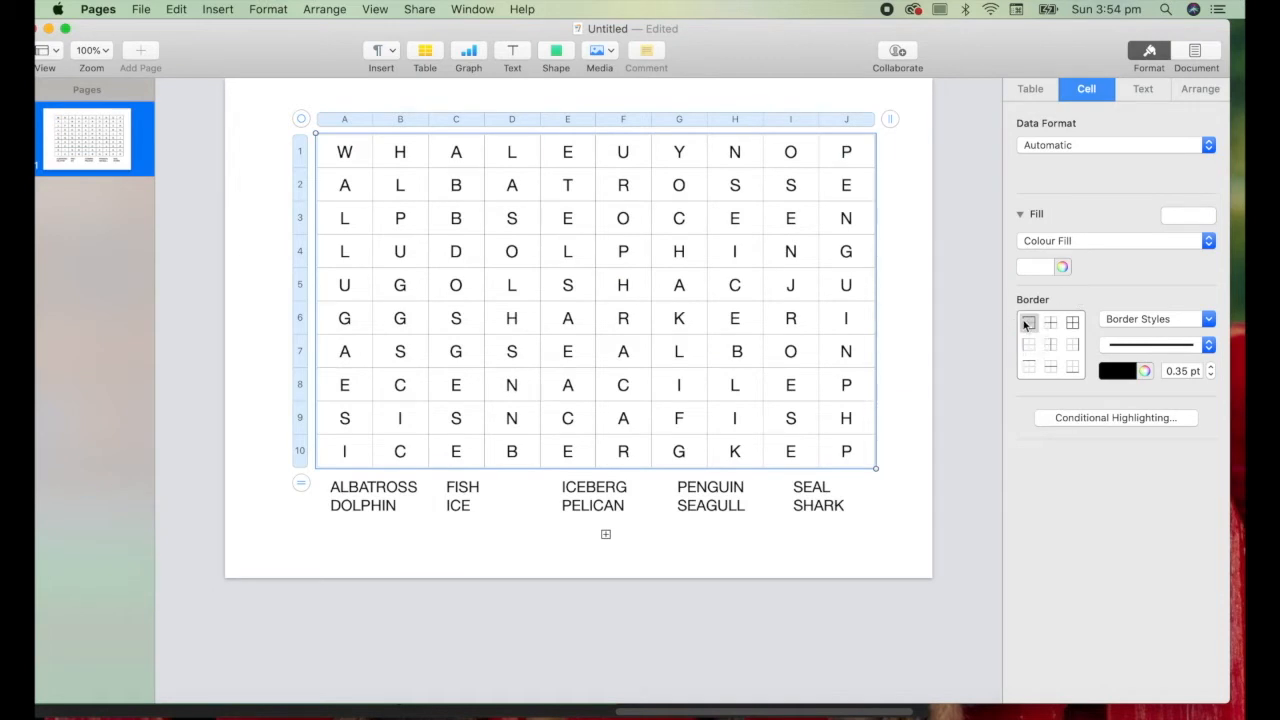
Apply 1 pt black borders to all inner and outer edges of the table cells
left_click(1073, 323)
left_click(1211, 367)
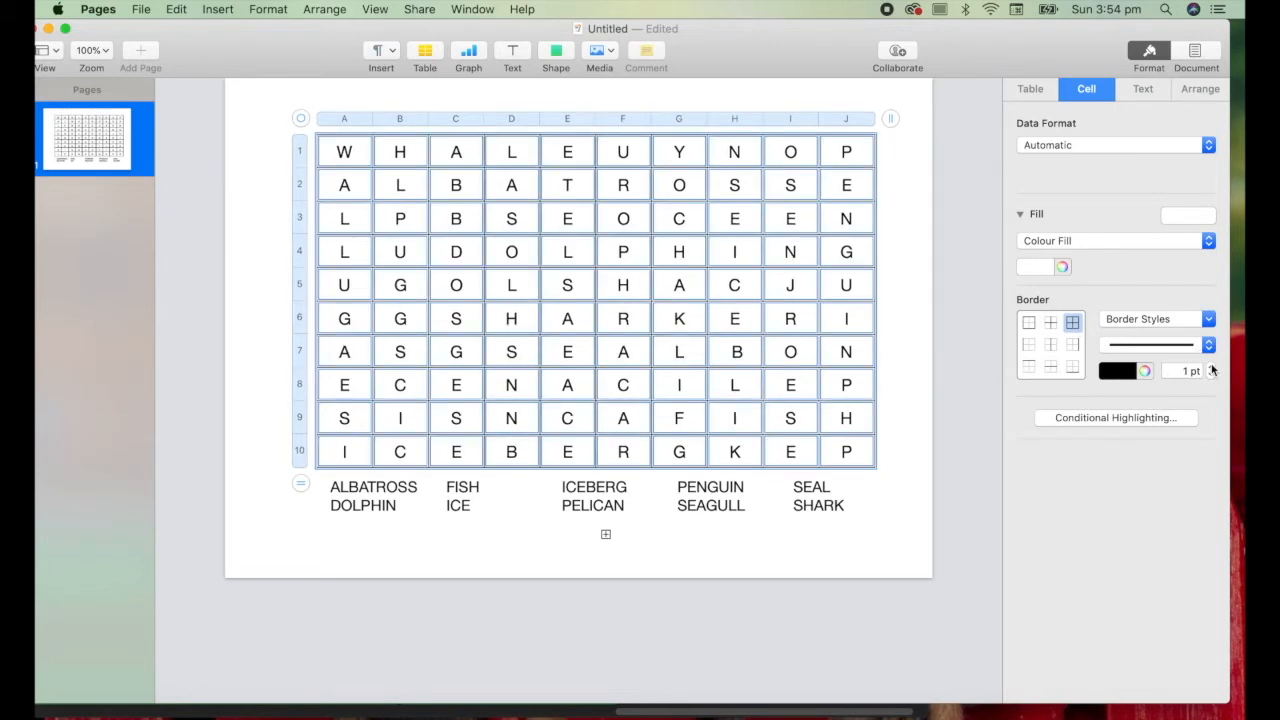
left_click(905, 270)
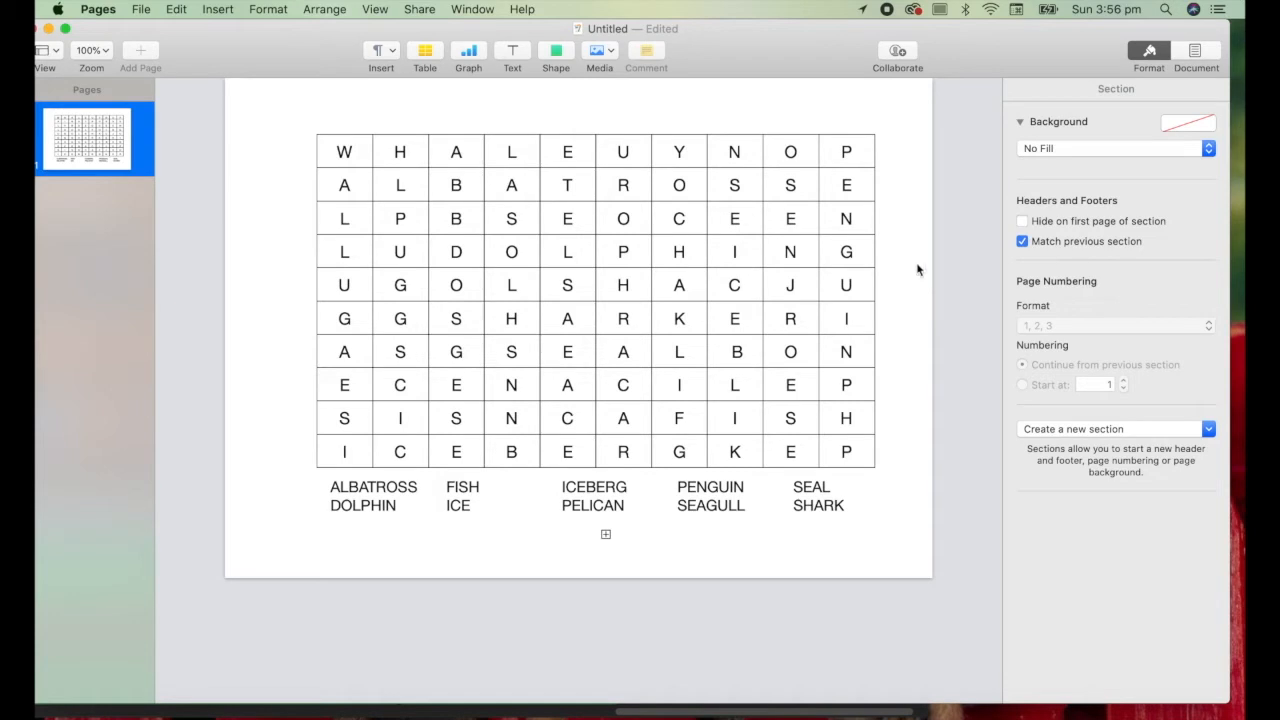
Insert a square shape and stretch it to cover the whole page, 29.7 by 20.99 cm
left_click(558, 57)
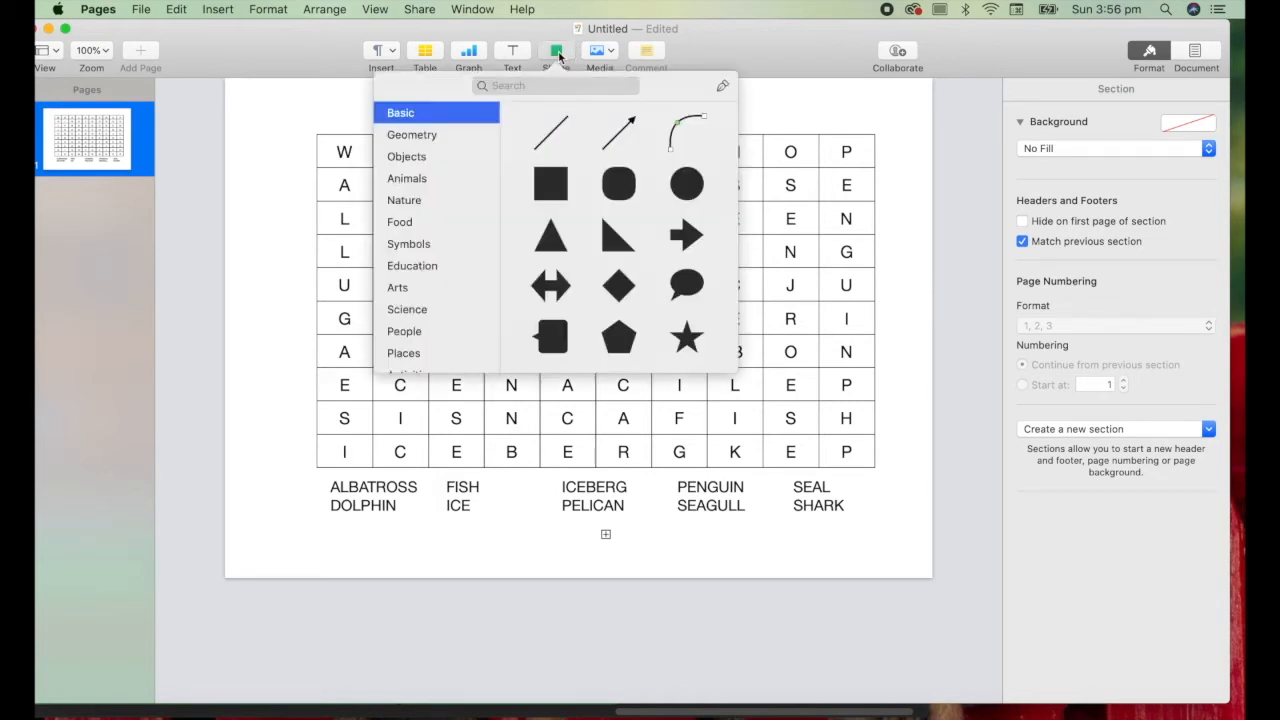
left_click(556, 183)
left_click_drag(573, 313, 261, 104)
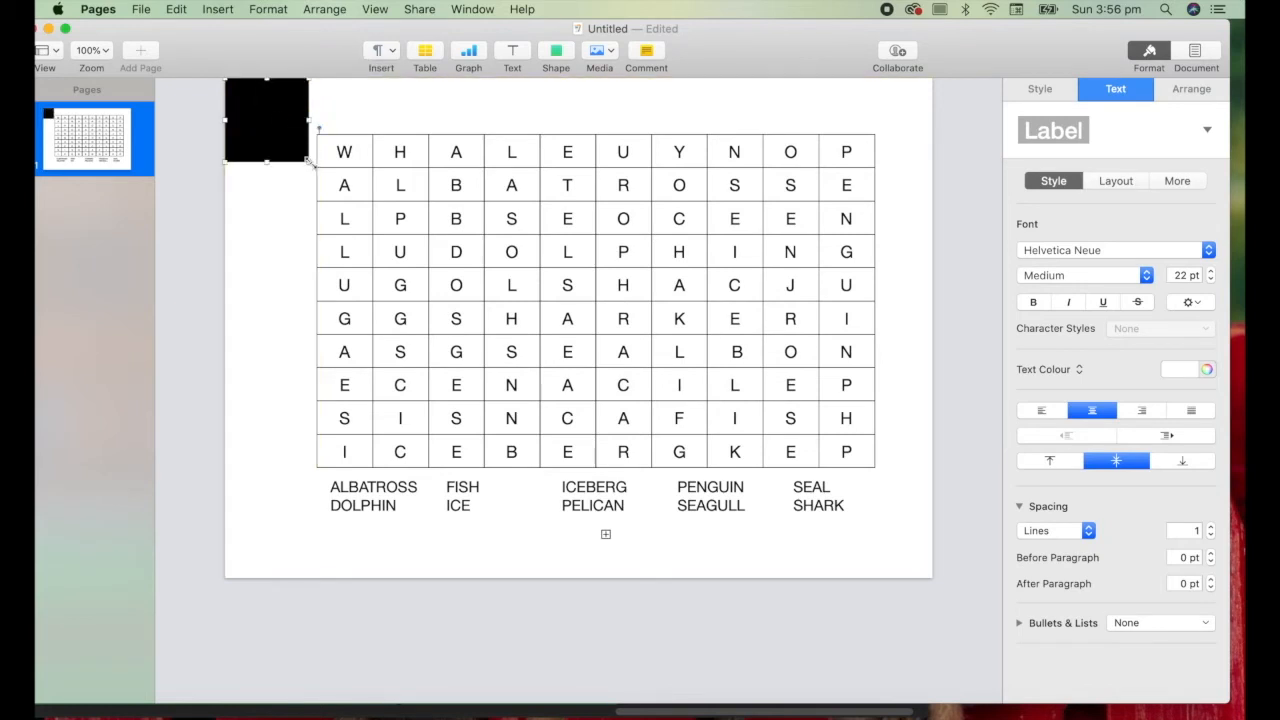
left_click_drag(308, 161, 929, 574)
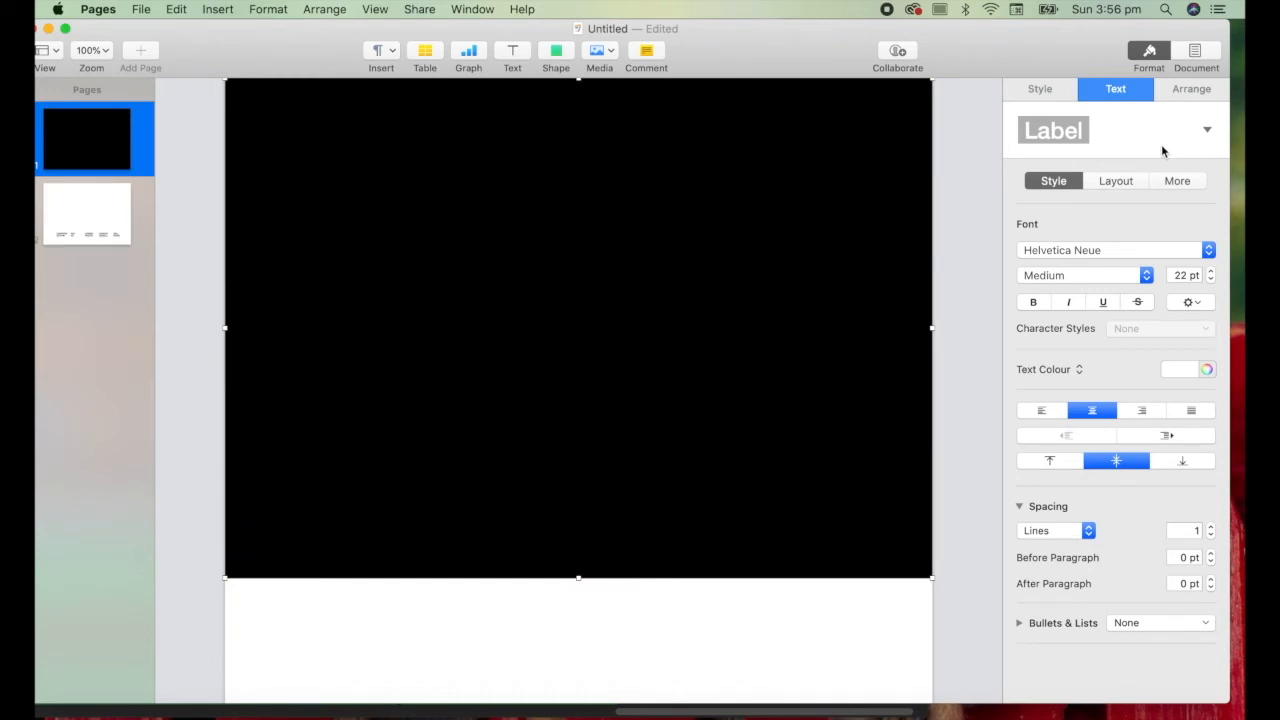
Set the text wrap of the page-sized rectangle to None
left_click(1210, 91)
left_click(1127, 193)
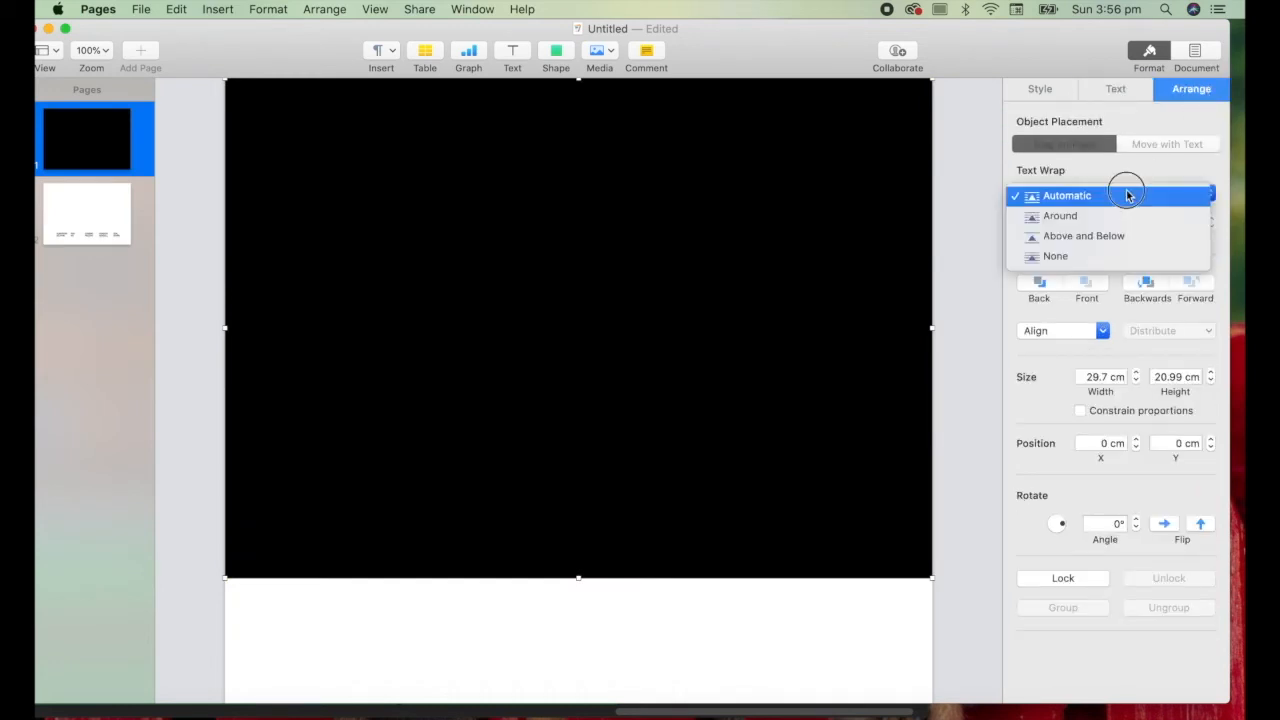
left_click(1113, 258)
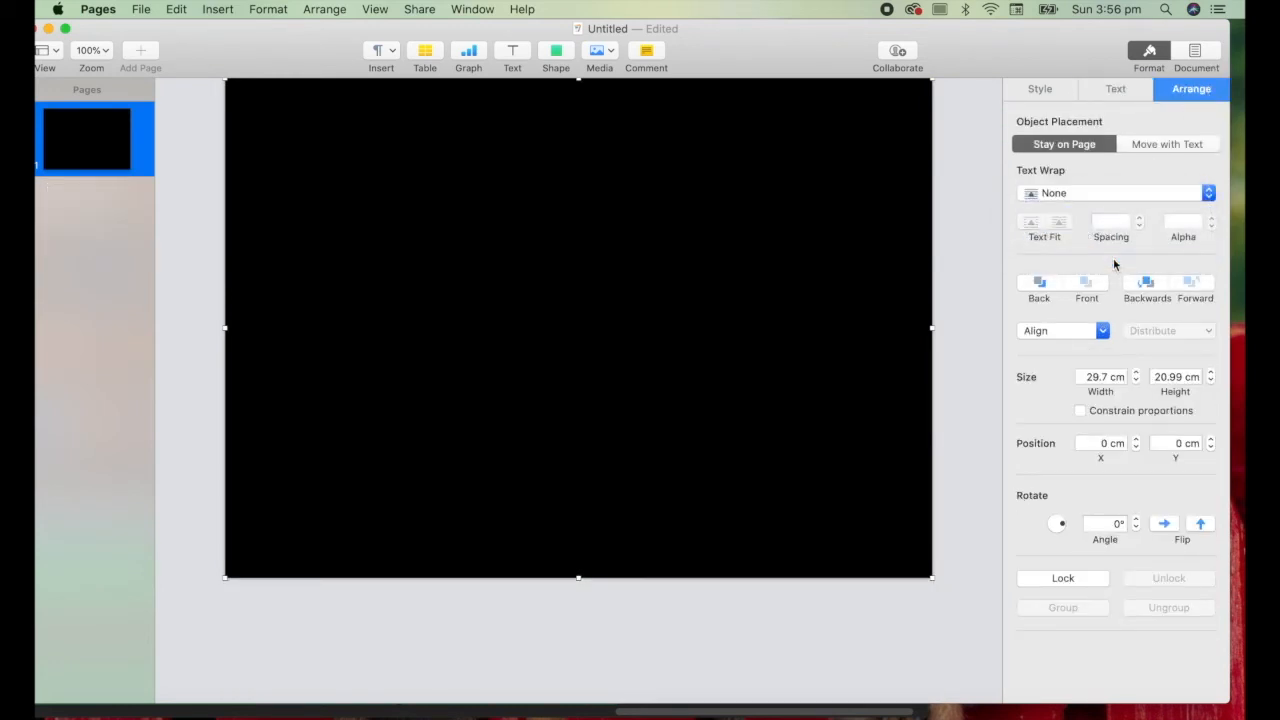
Give the rectangle an advanced gradient fill running from light blue through mid blue to dark blue
left_click(1040, 89)
left_click(1062, 300)
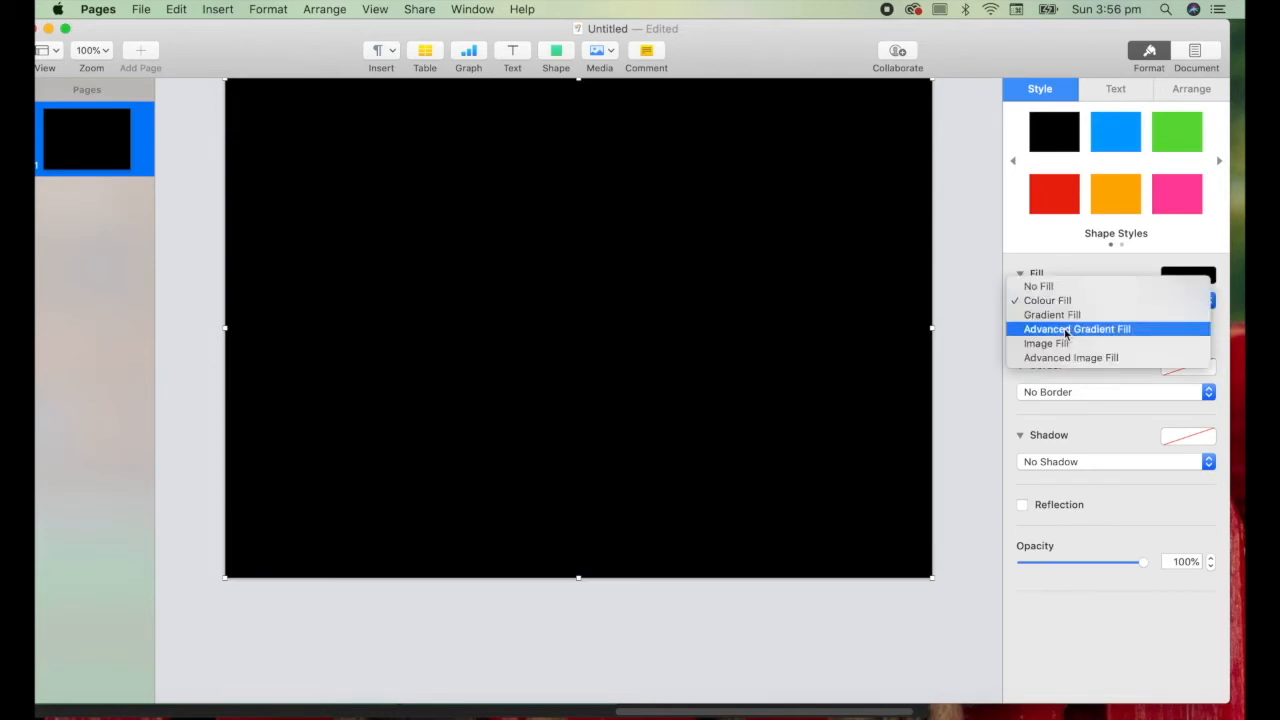
left_click(1067, 332)
left_click(1067, 332)
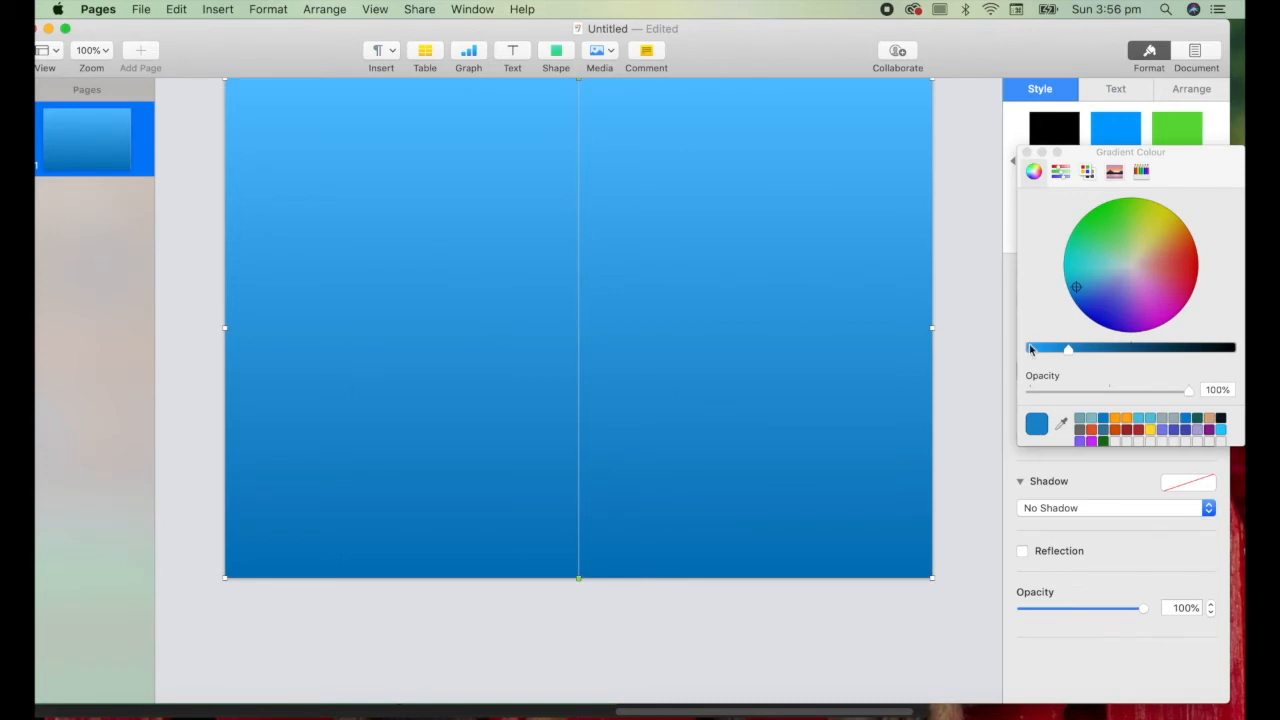
left_click(1094, 350)
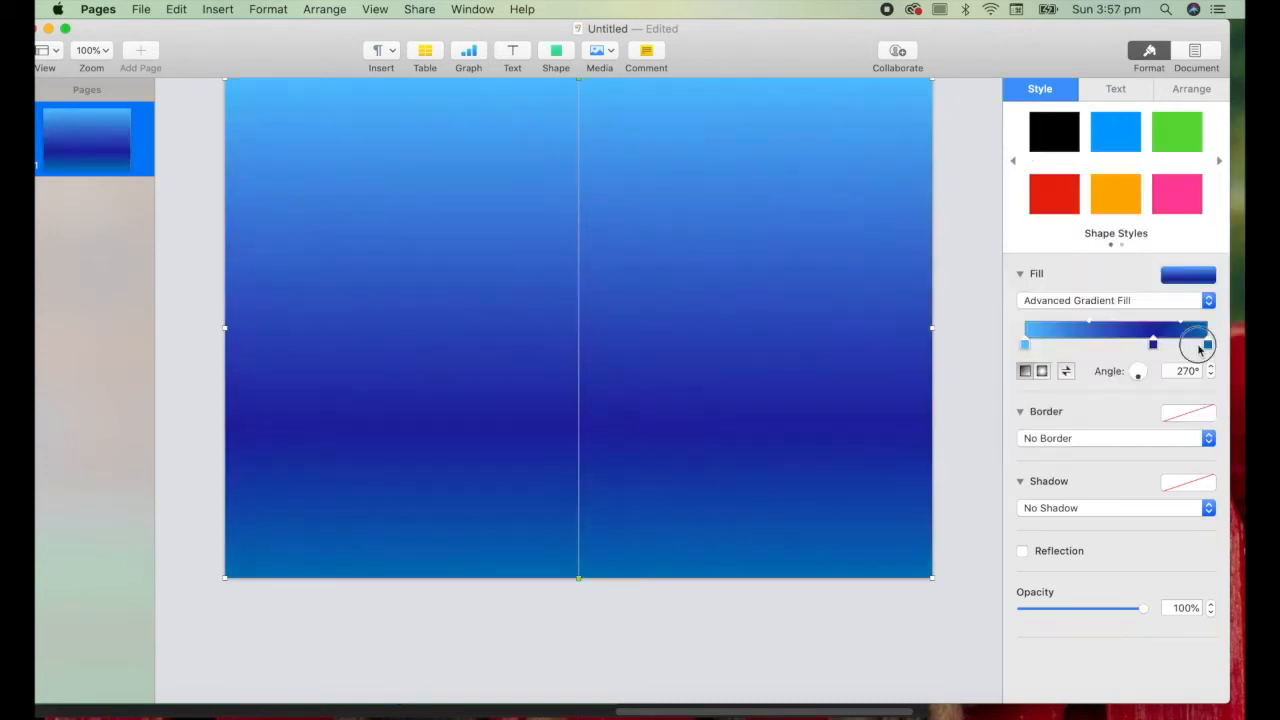
left_click_drag(1201, 347, 1109, 349)
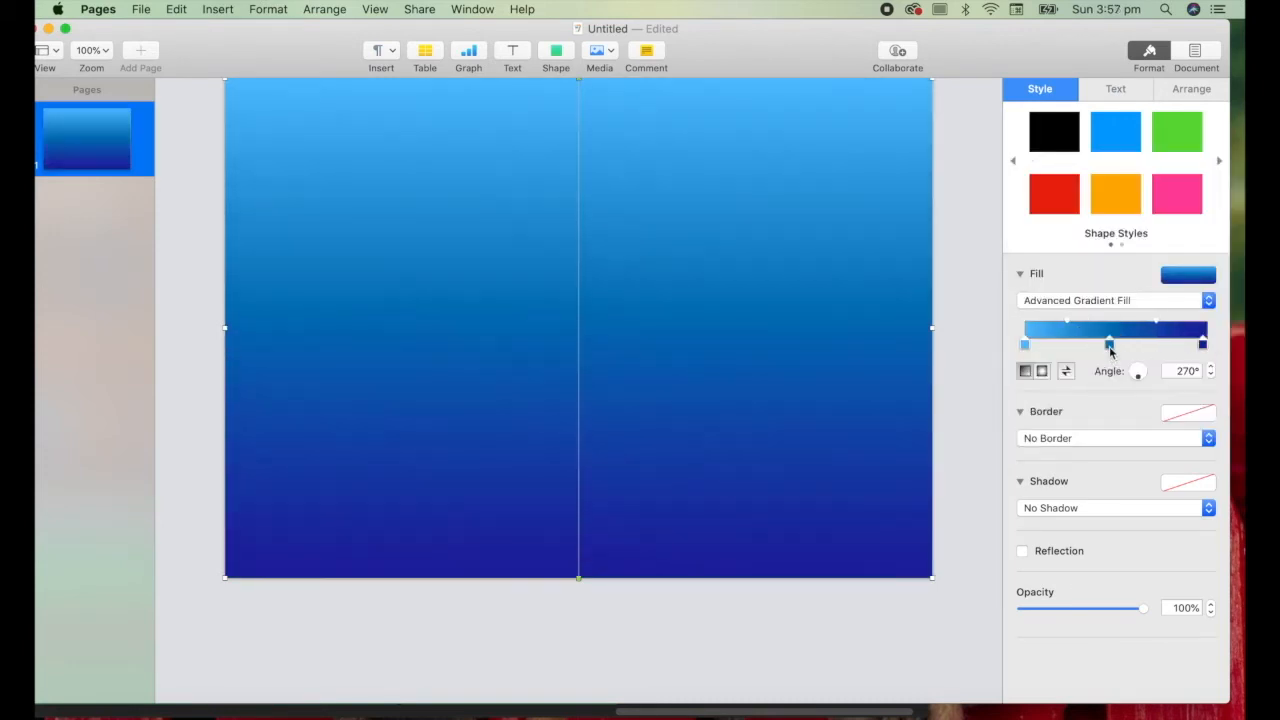
Move the gradient's lower end point up to an angle of about 271.4° and send the rectangle to the back
left_click(1024, 345)
left_click_drag(586, 585, 636, 406)
left_click(724, 471)
left_click(745, 430)
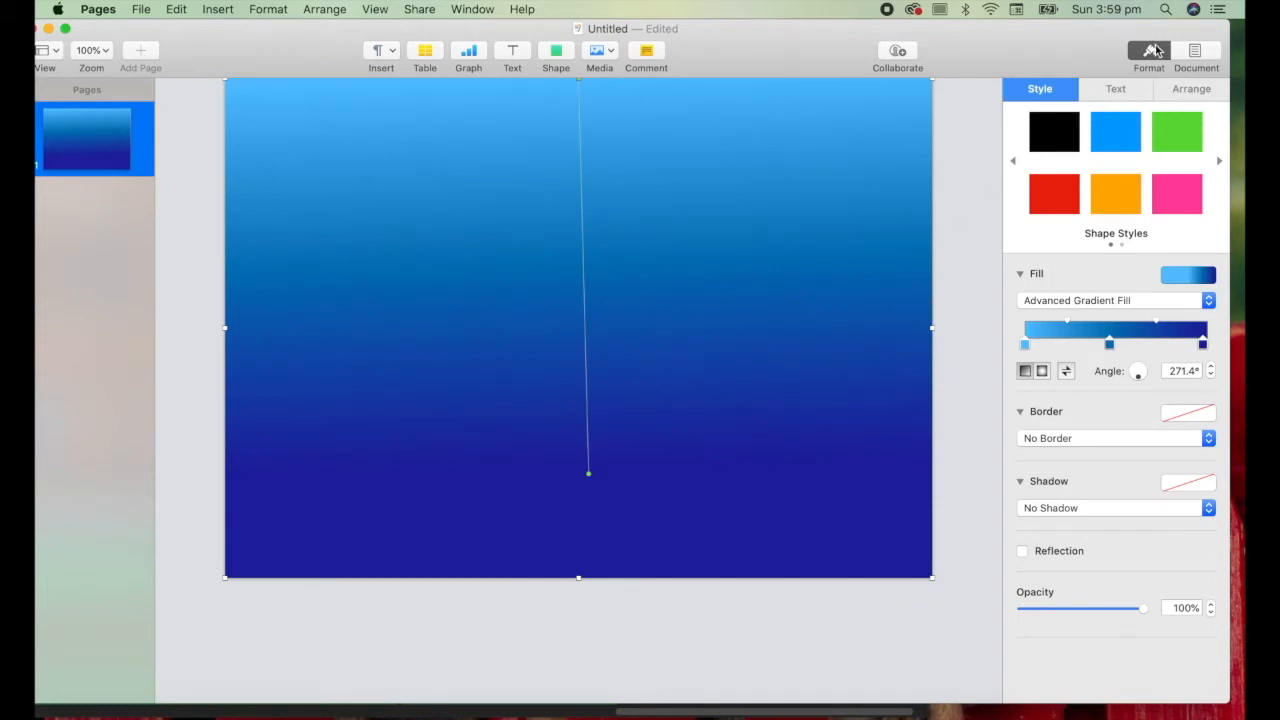
left_click(1180, 88)
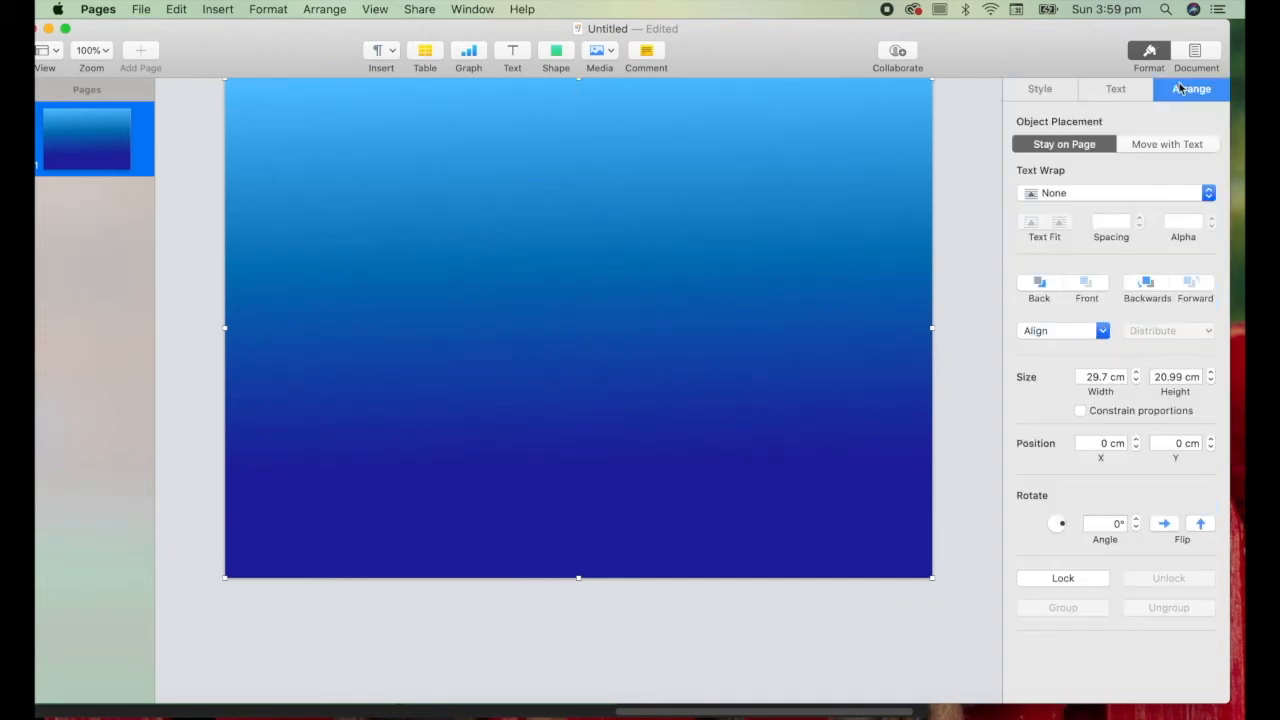
left_click(1040, 284)
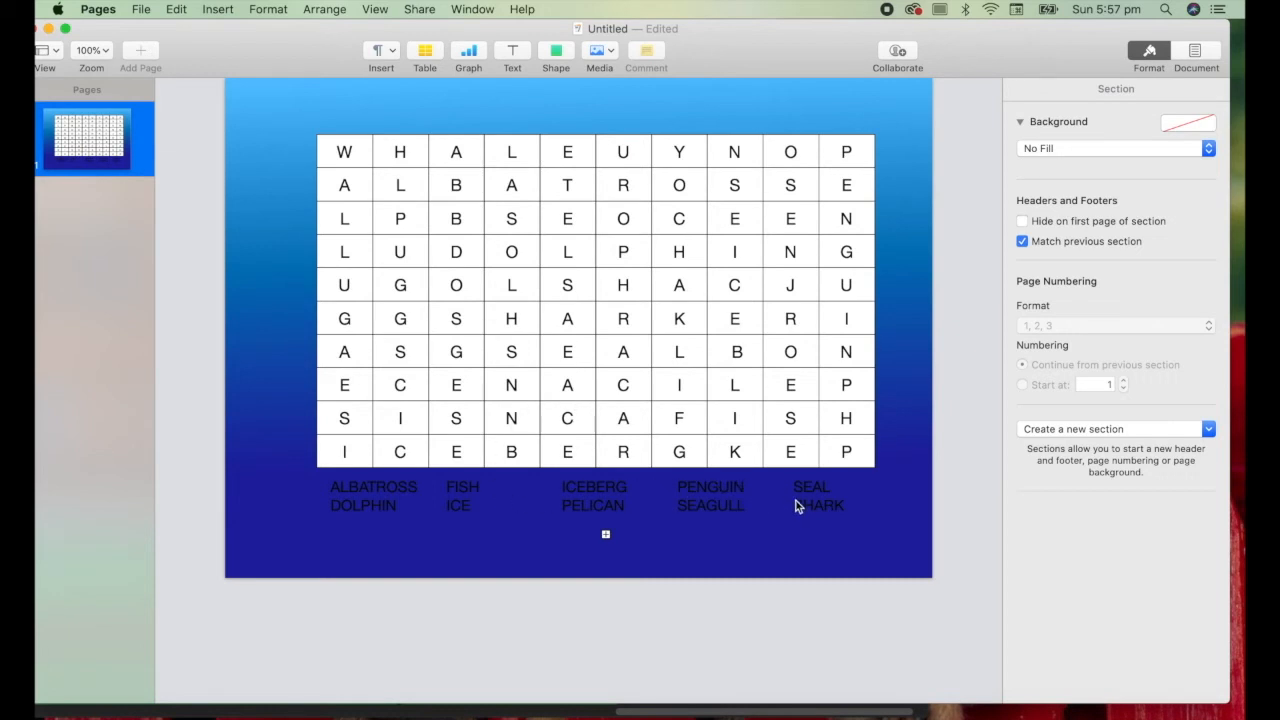
Add the seal from the Animals shapes at the grid's lower-left corner, about 4.26 by 1.8 cm, with text wrap None
left_click(559, 56)
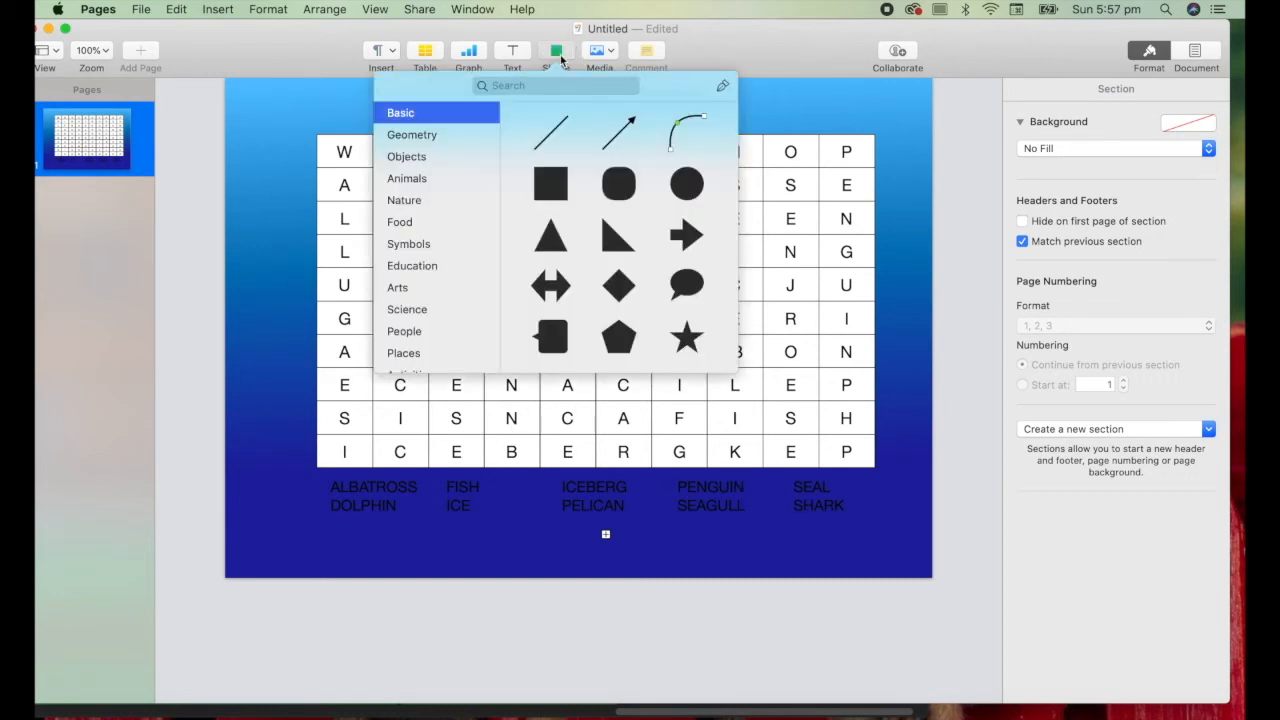
left_click(417, 178)
scroll(625, 300, "down", 10)
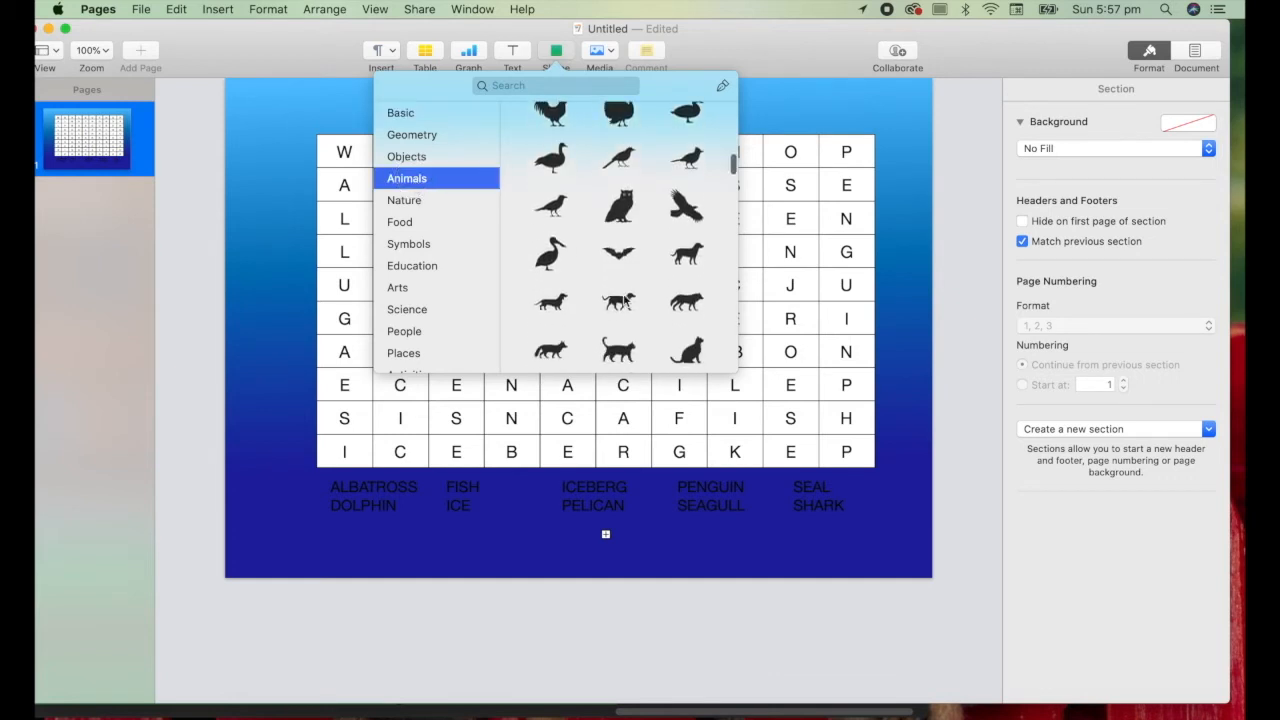
scroll(625, 300, "down", 15)
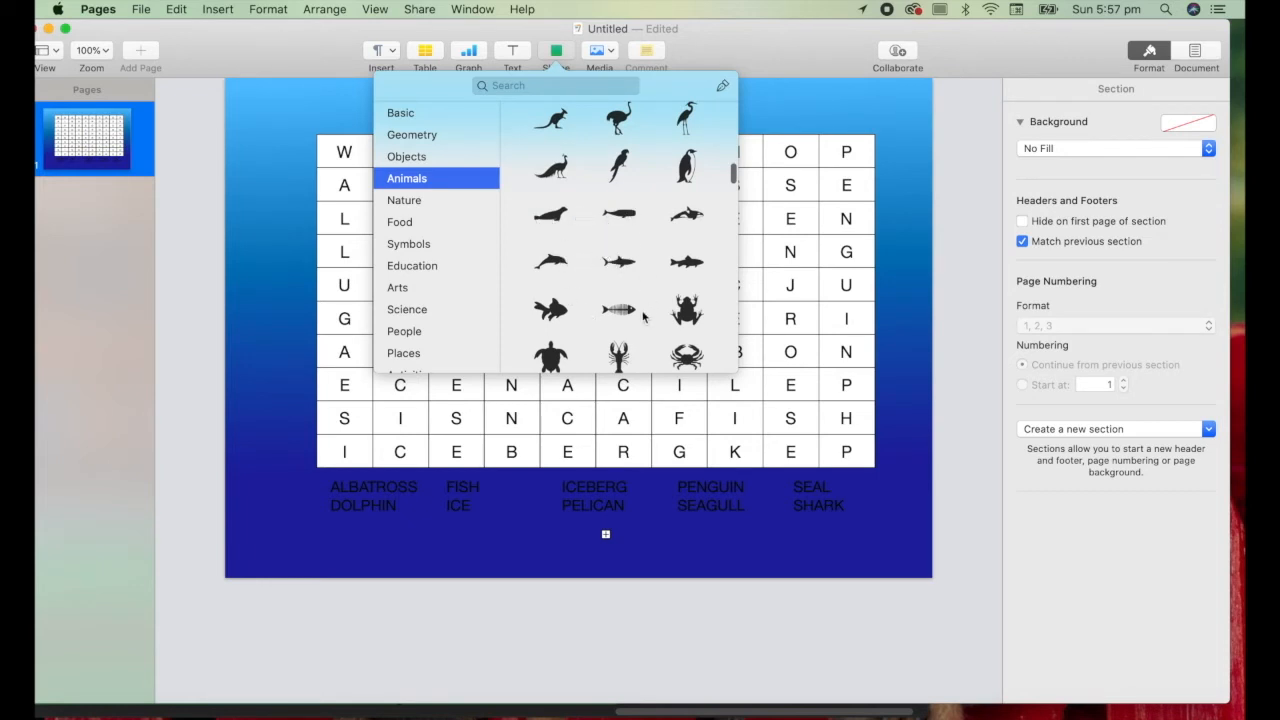
left_click(556, 219)
left_click_drag(600, 318, 343, 472)
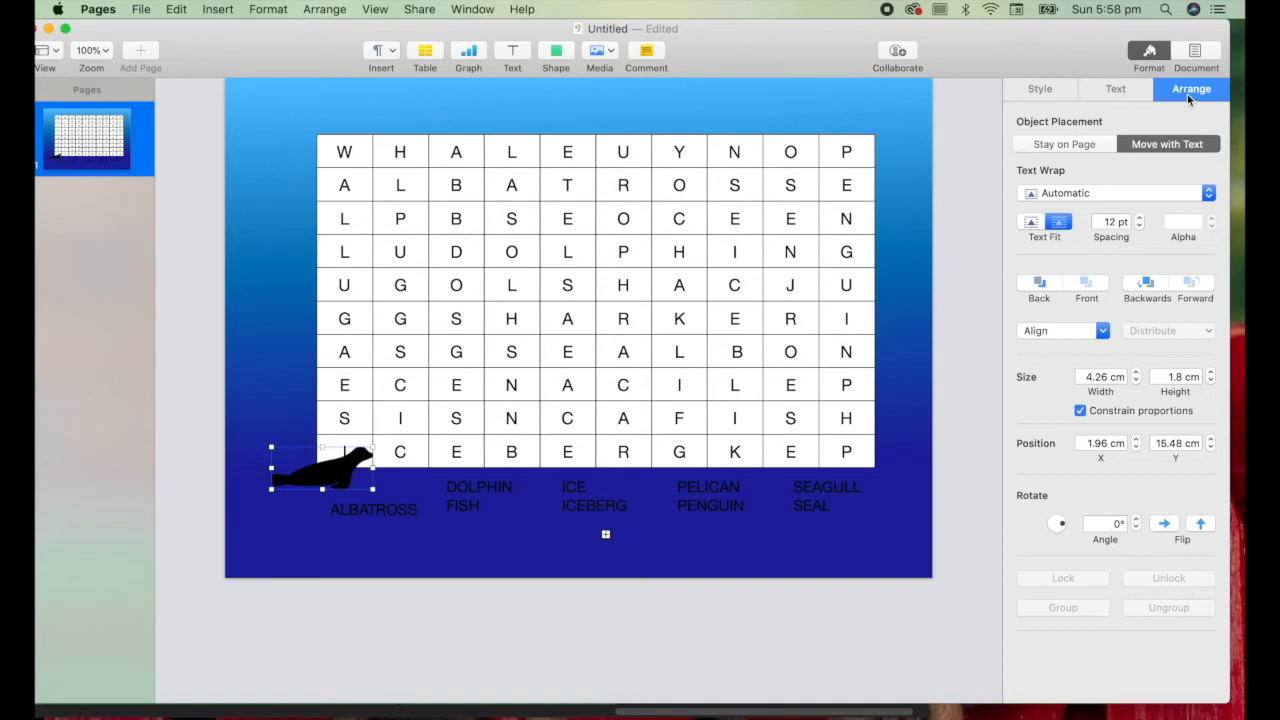
left_click(1084, 194)
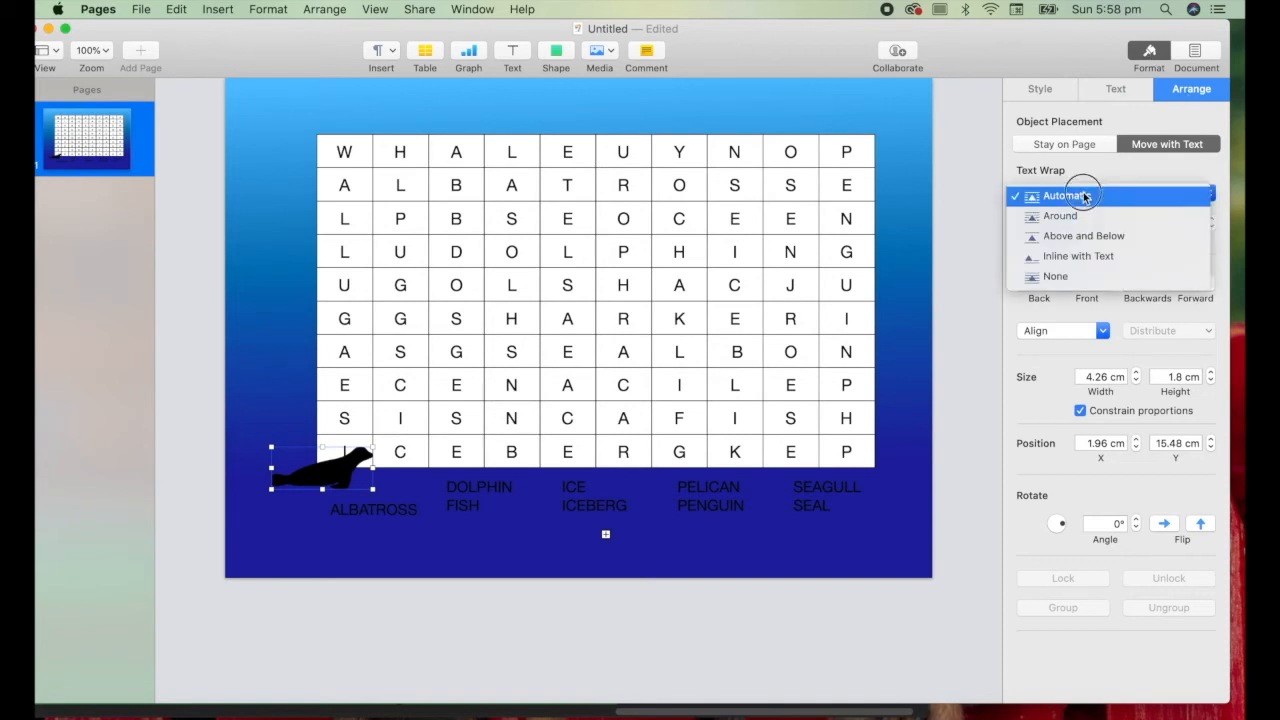
left_click(1050, 277)
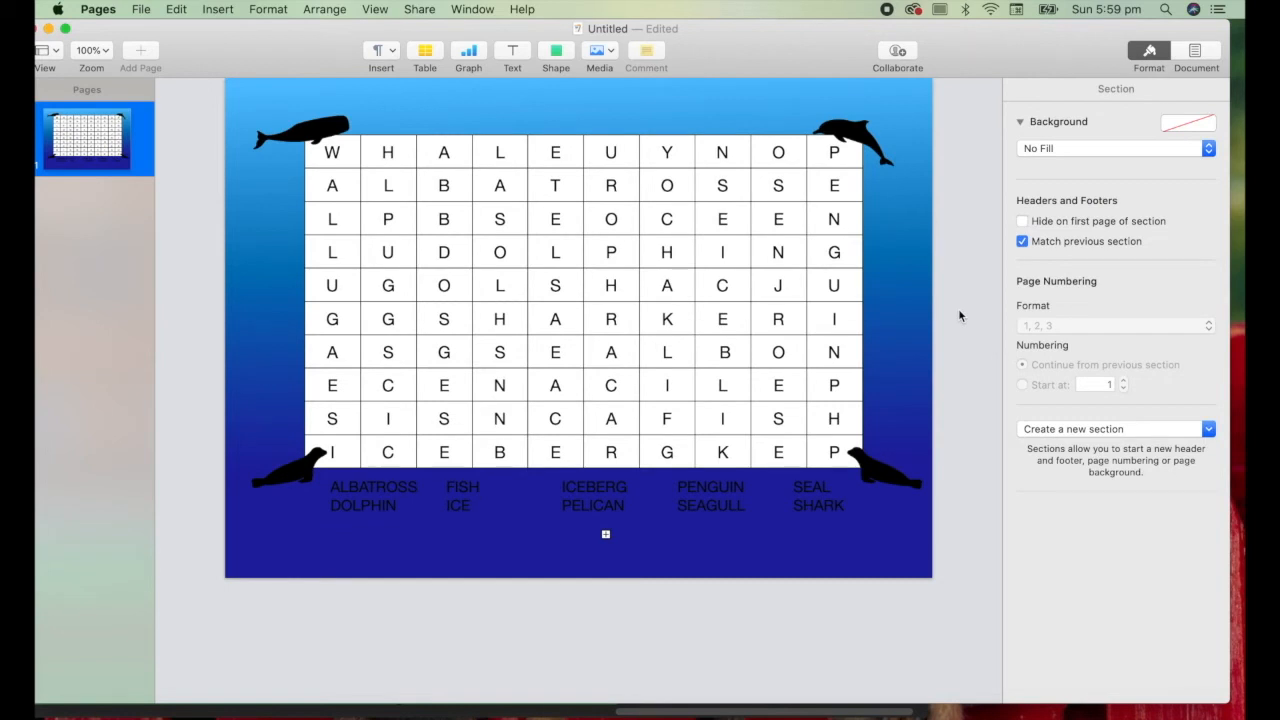
Add a black rectangle about 15.9 by 1.57 cm above the grid, between the whale and the dolphin, with text wrap None
left_click(853, 129)
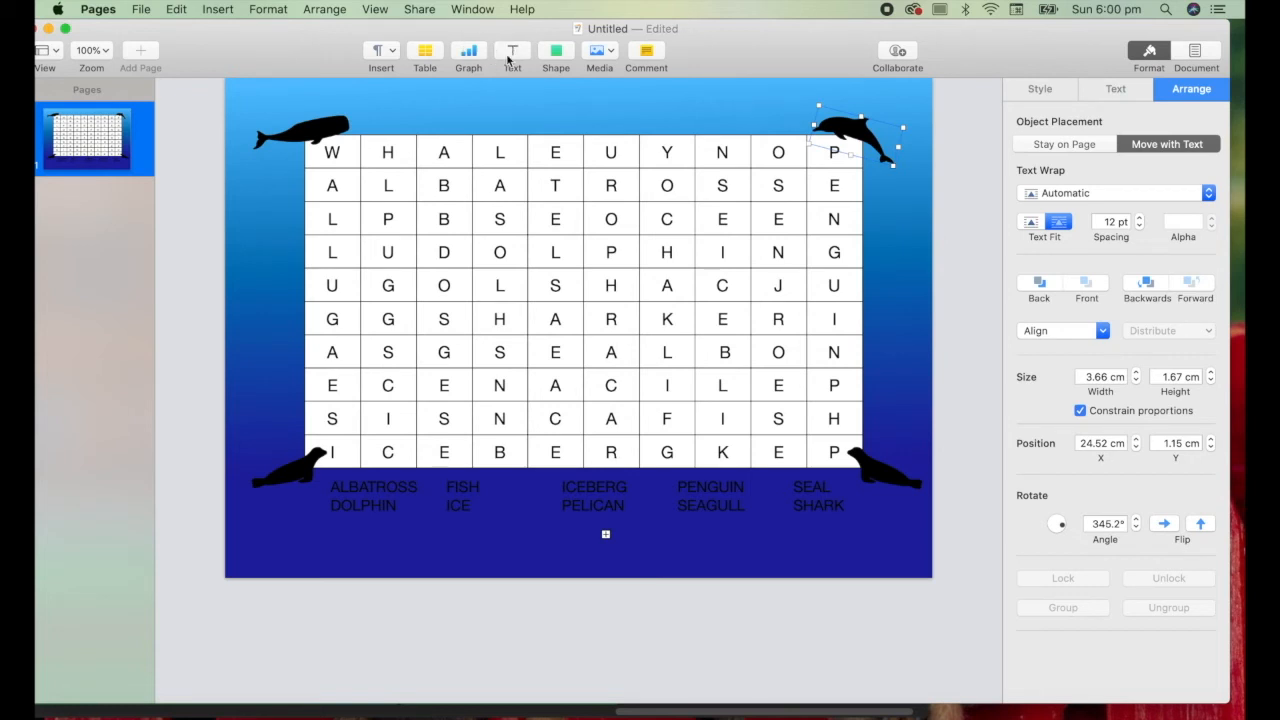
left_click(557, 53)
left_click(420, 116)
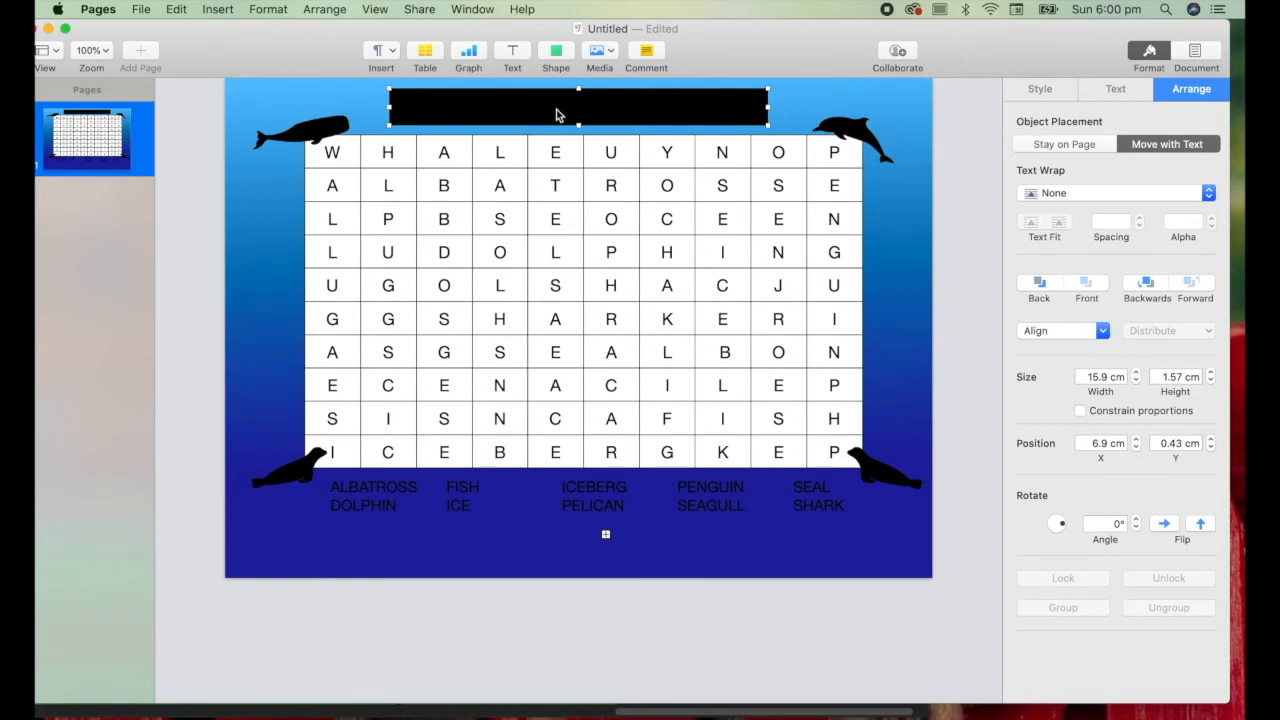
Enter the title OCEANS WORDSLEUTH in the black rectangle and finish editing its text
double_click(557, 114)
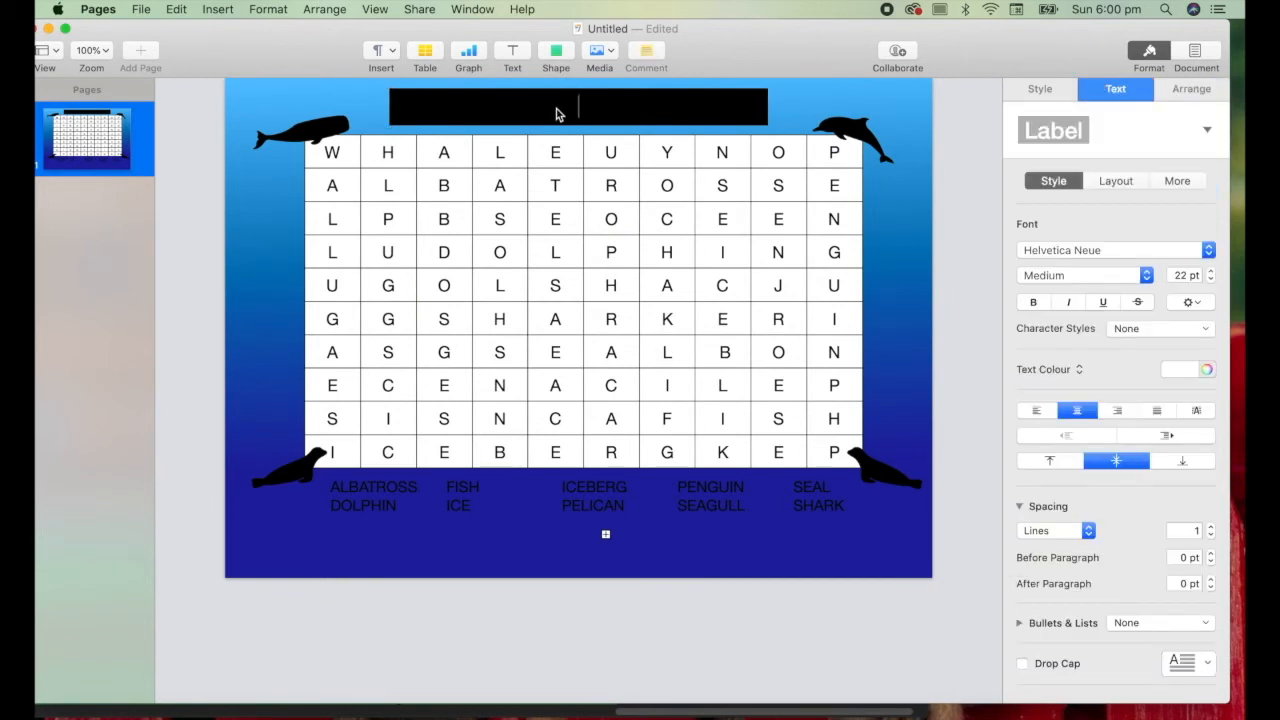
type("OCEANS WORDSLEUTH")
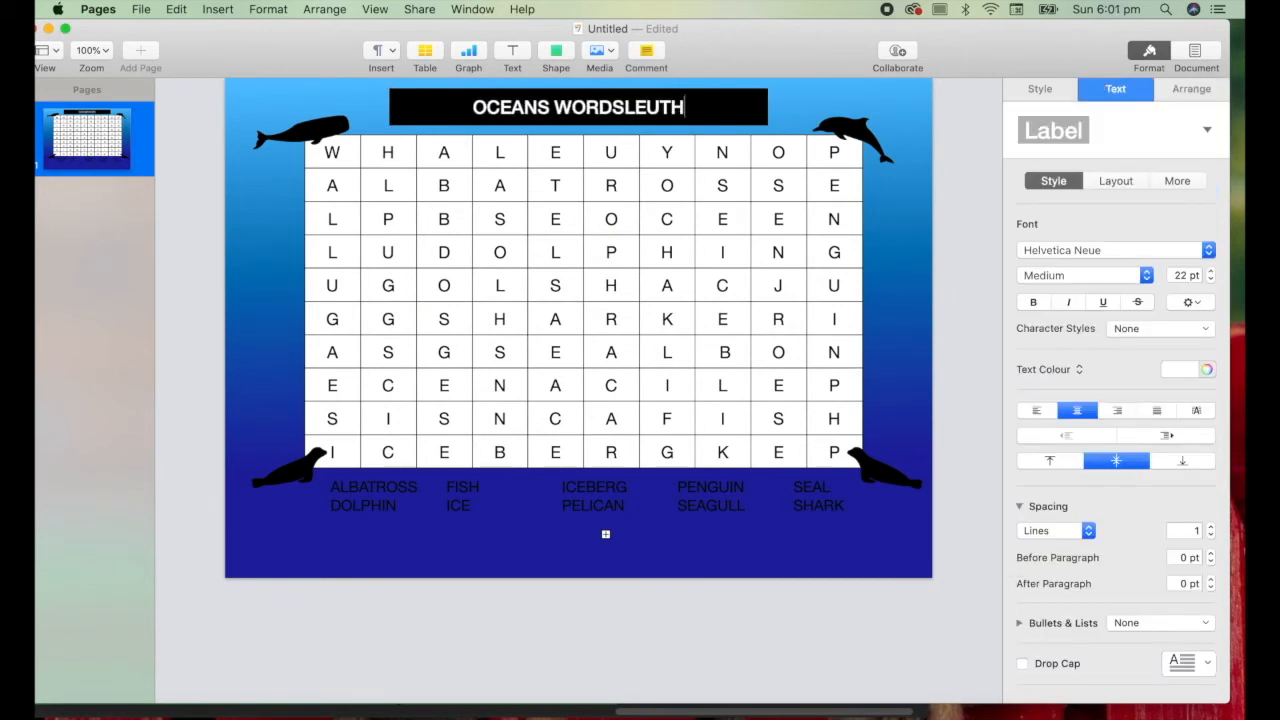
left_click(733, 112)
left_click(735, 113)
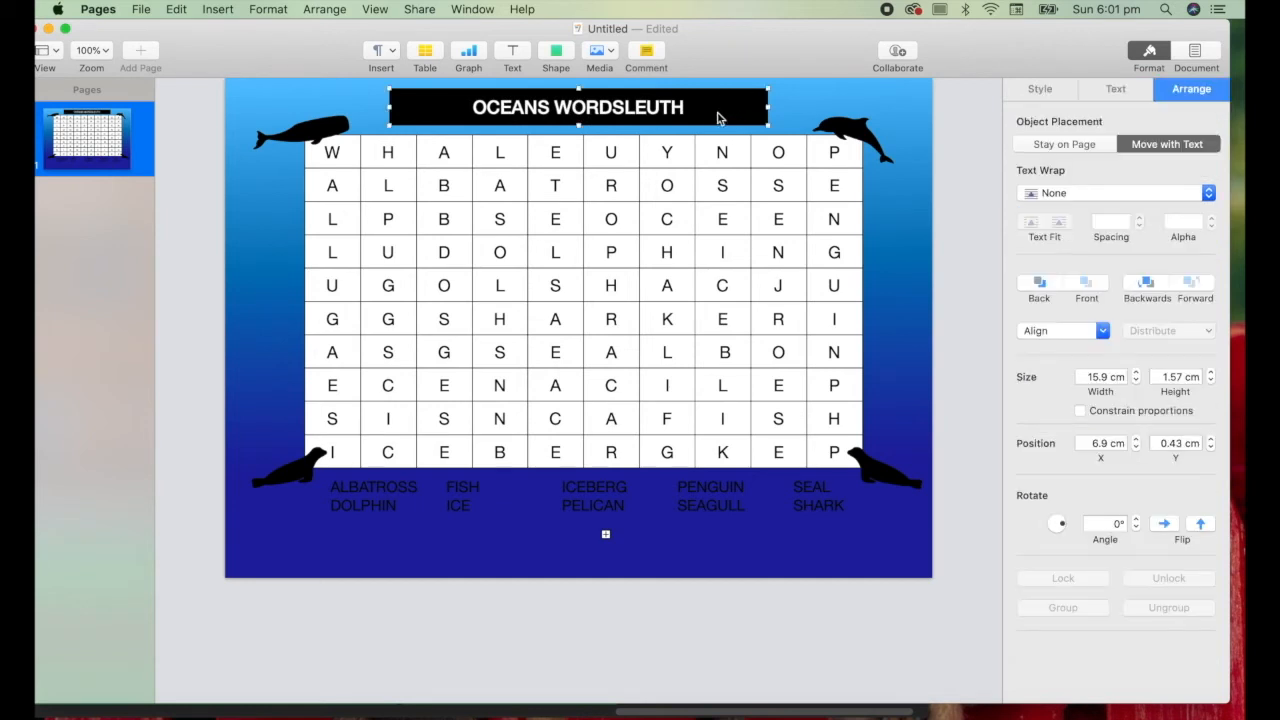
Try a dark blue colour fill on the title rectangle and undo the colour changes
left_click(1040, 89)
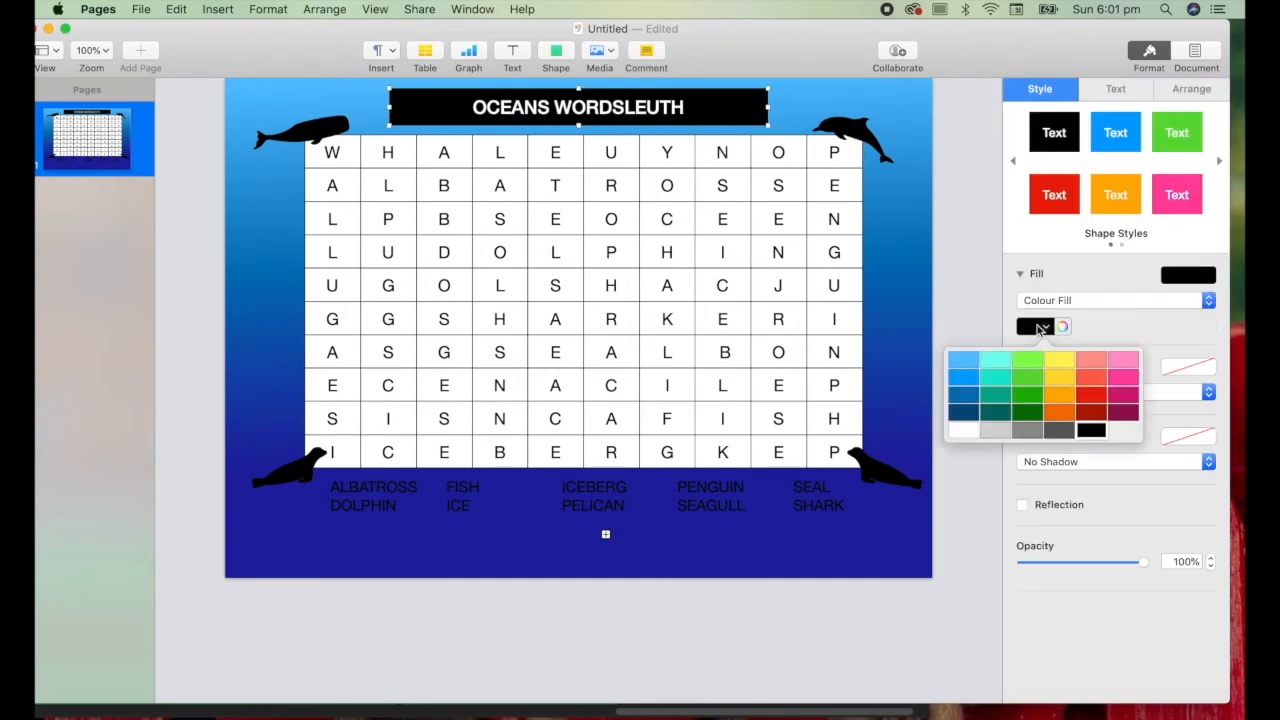
left_click(966, 412)
left_click(1063, 327)
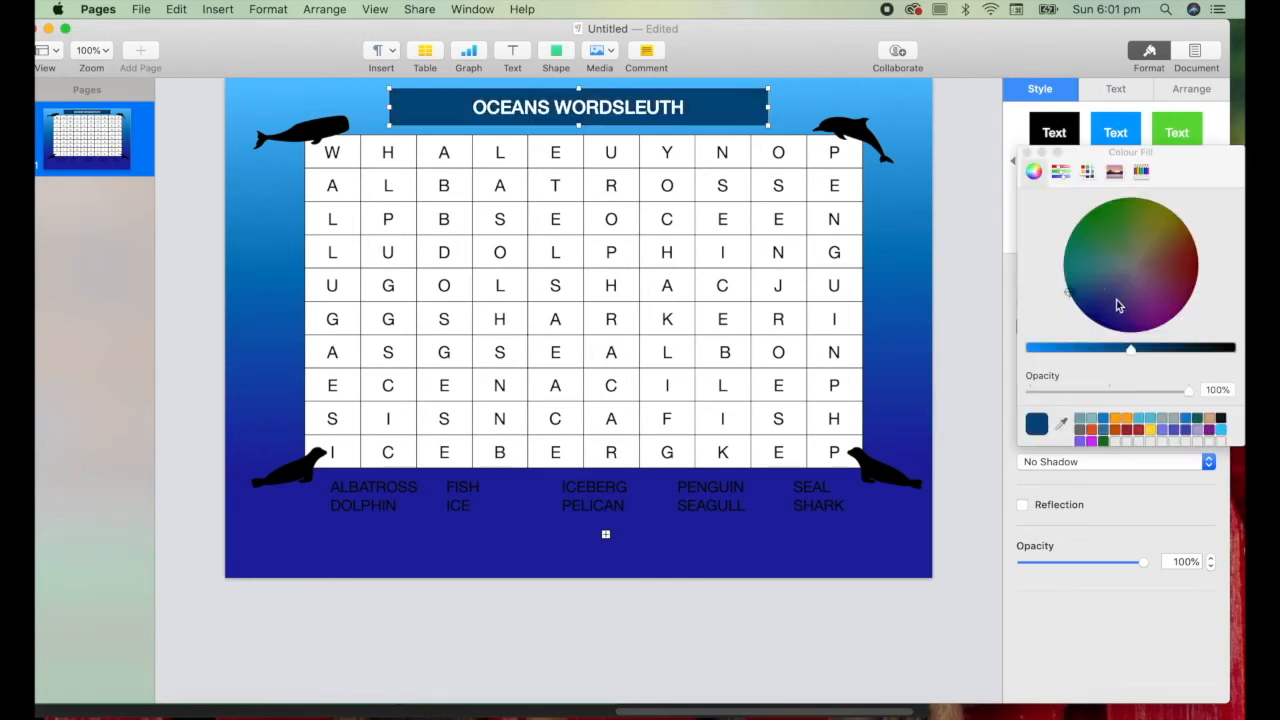
left_click(1091, 318)
left_click_drag(1134, 347, 1089, 323)
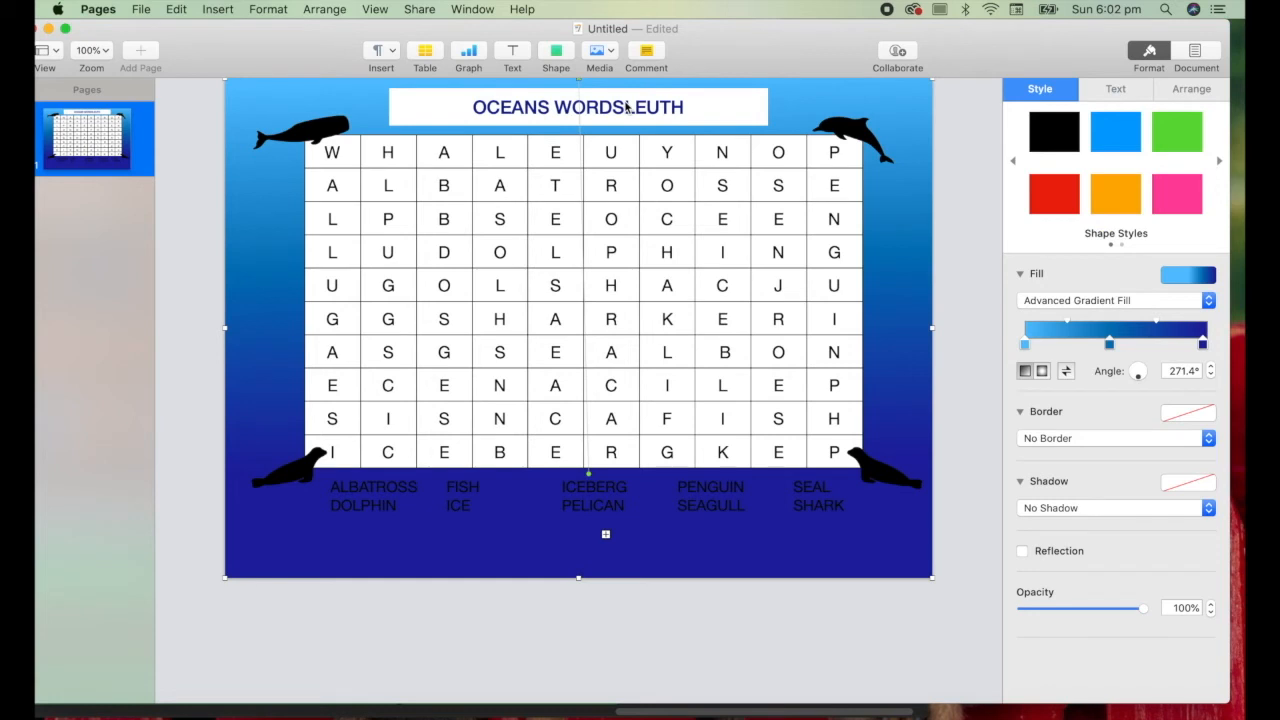
key("super+z")
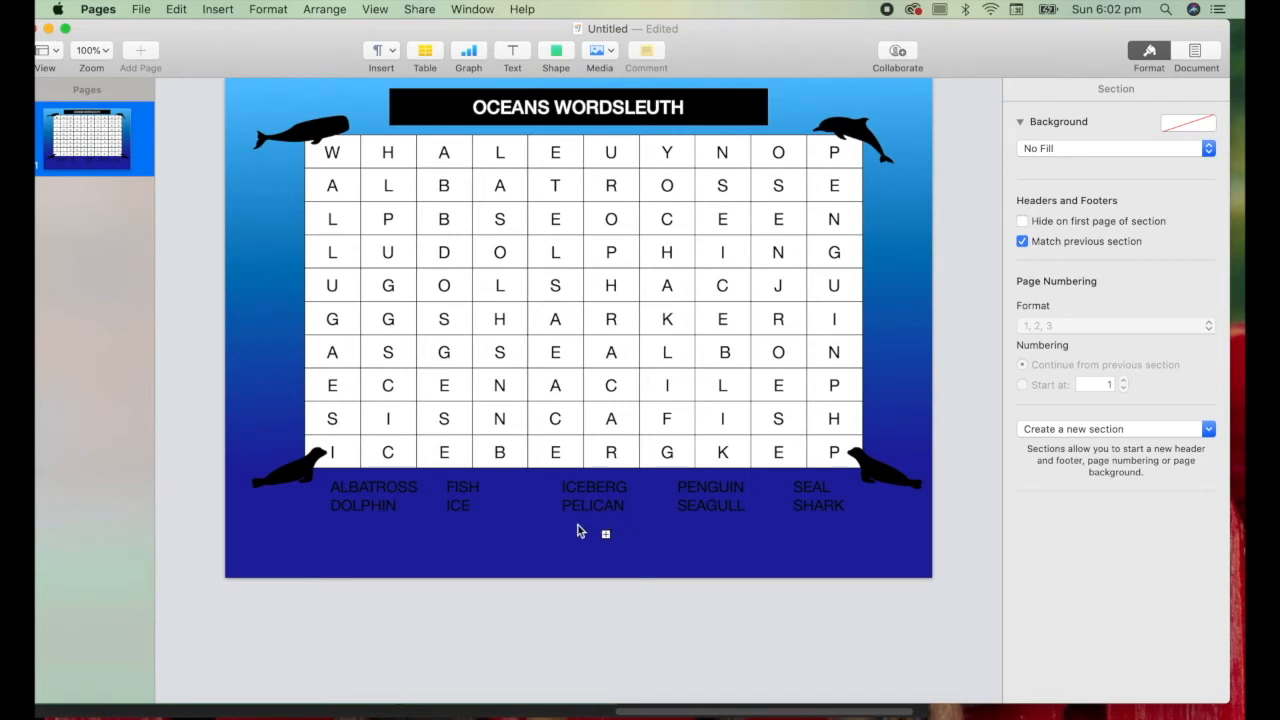
Remove the overflowing entry WHALE from the word list below the grid so the list ends with SHARK
left_click(653, 523)
left_click_drag(605, 534, 606, 544)
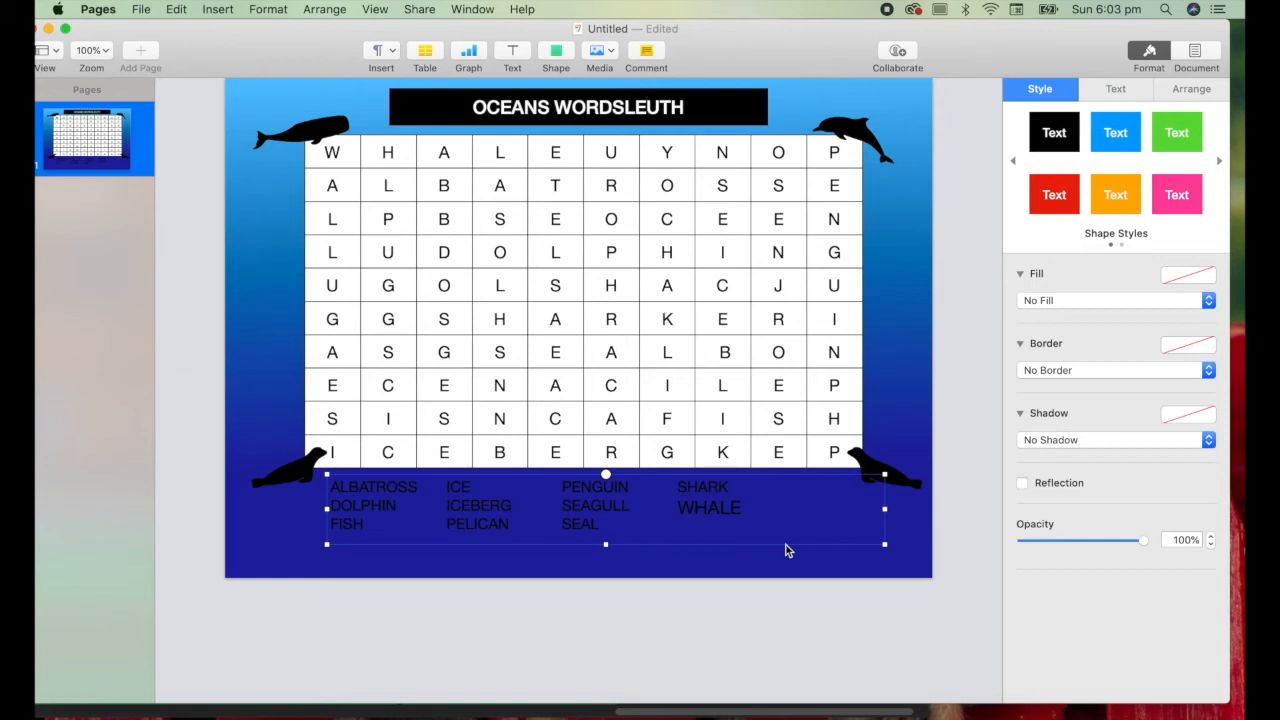
double_click(851, 505)
left_click(851, 504)
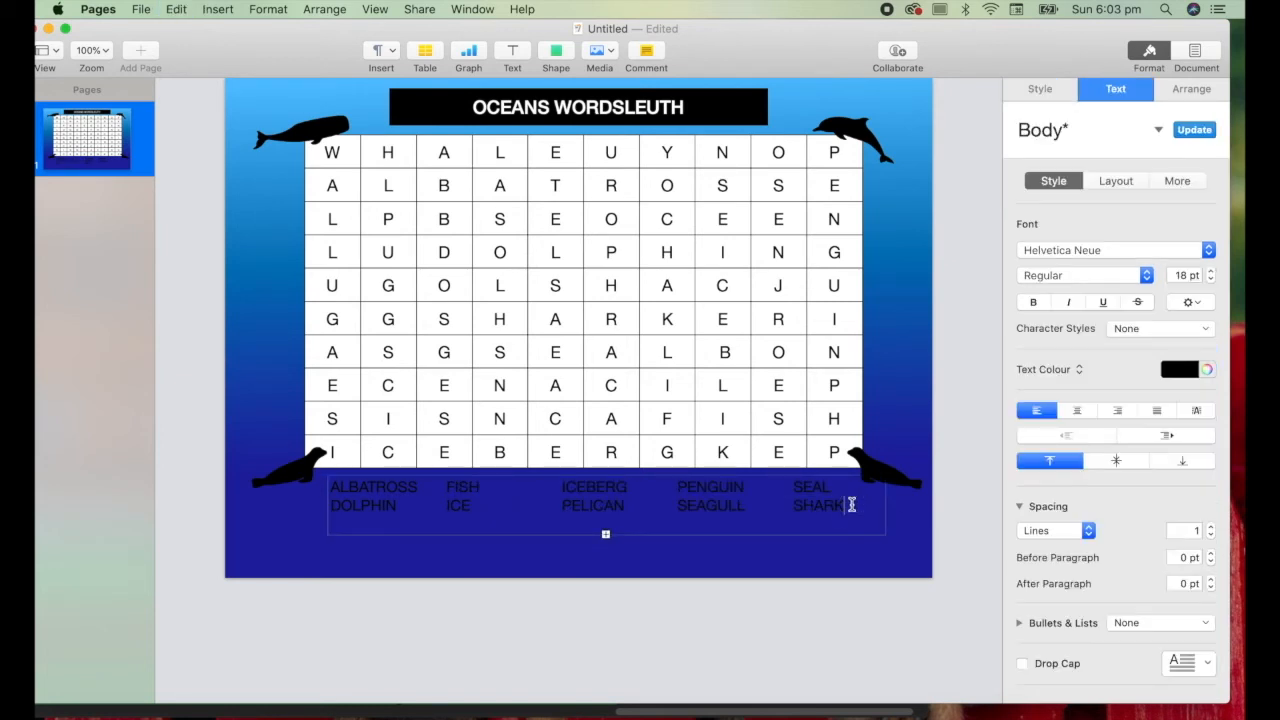
key("Return")
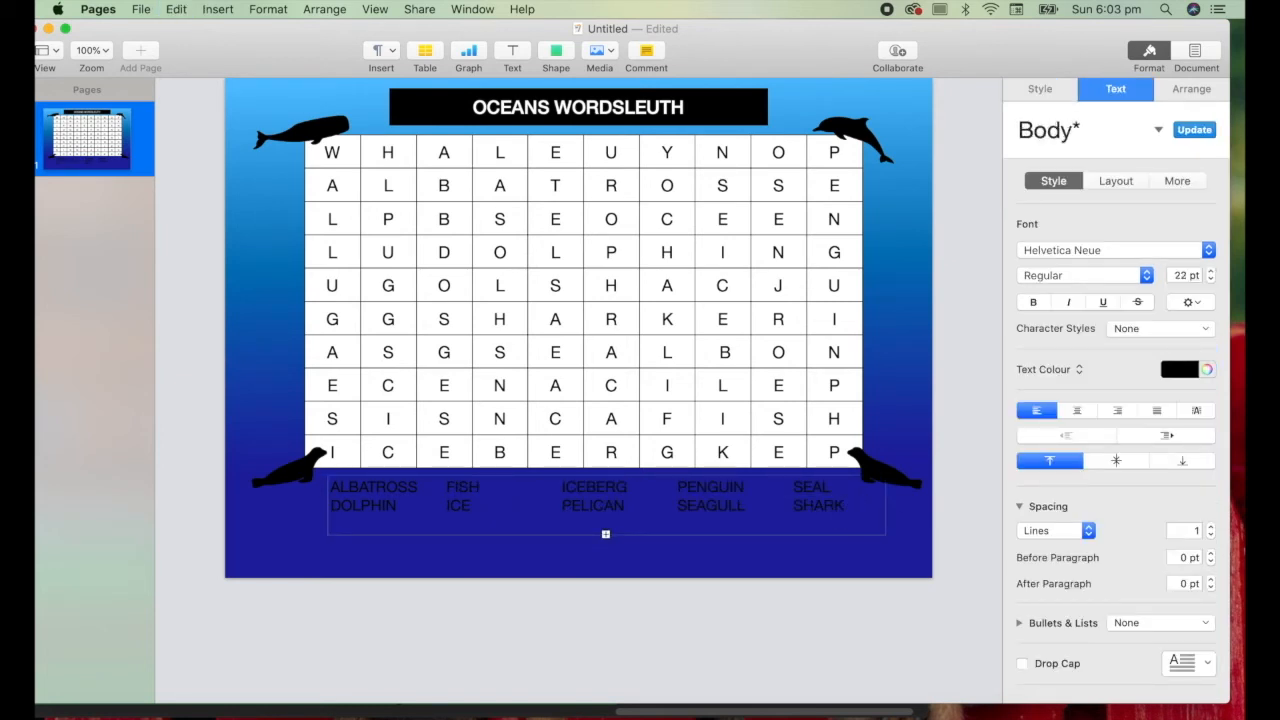
key("BackSpace")
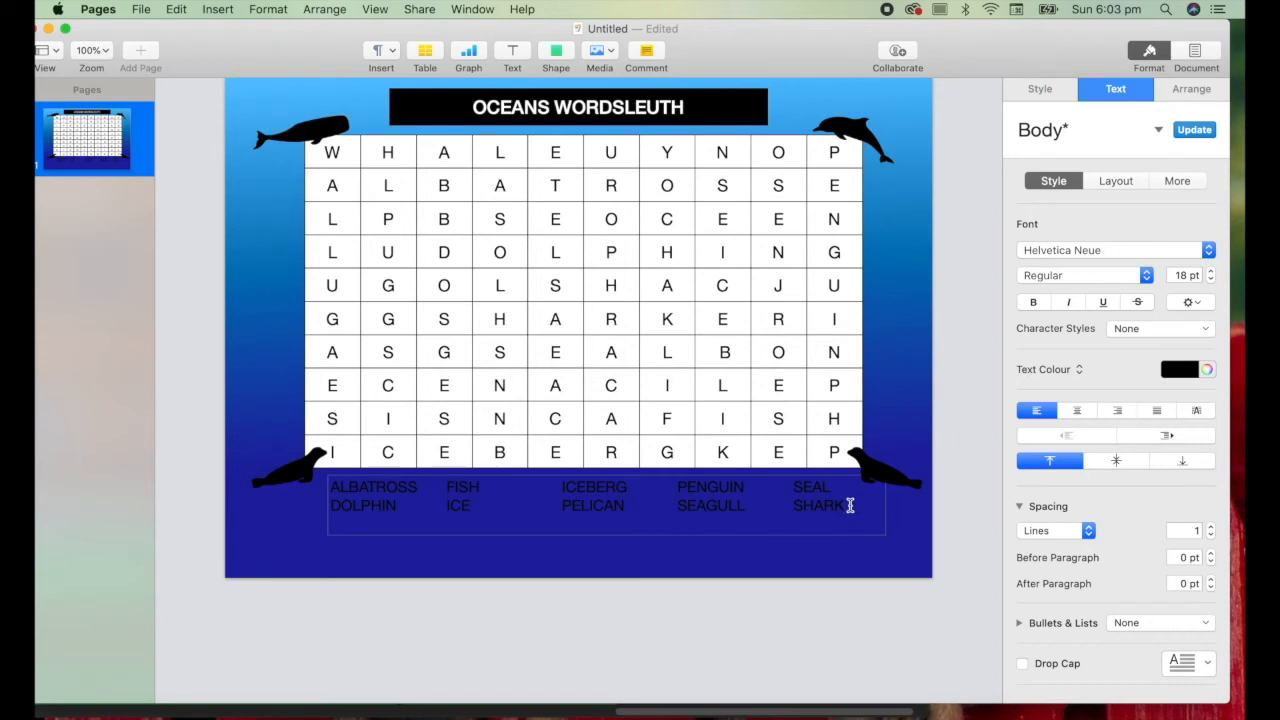
Make all the words in the word list white and bold
left_click_drag(849, 506, 325, 450)
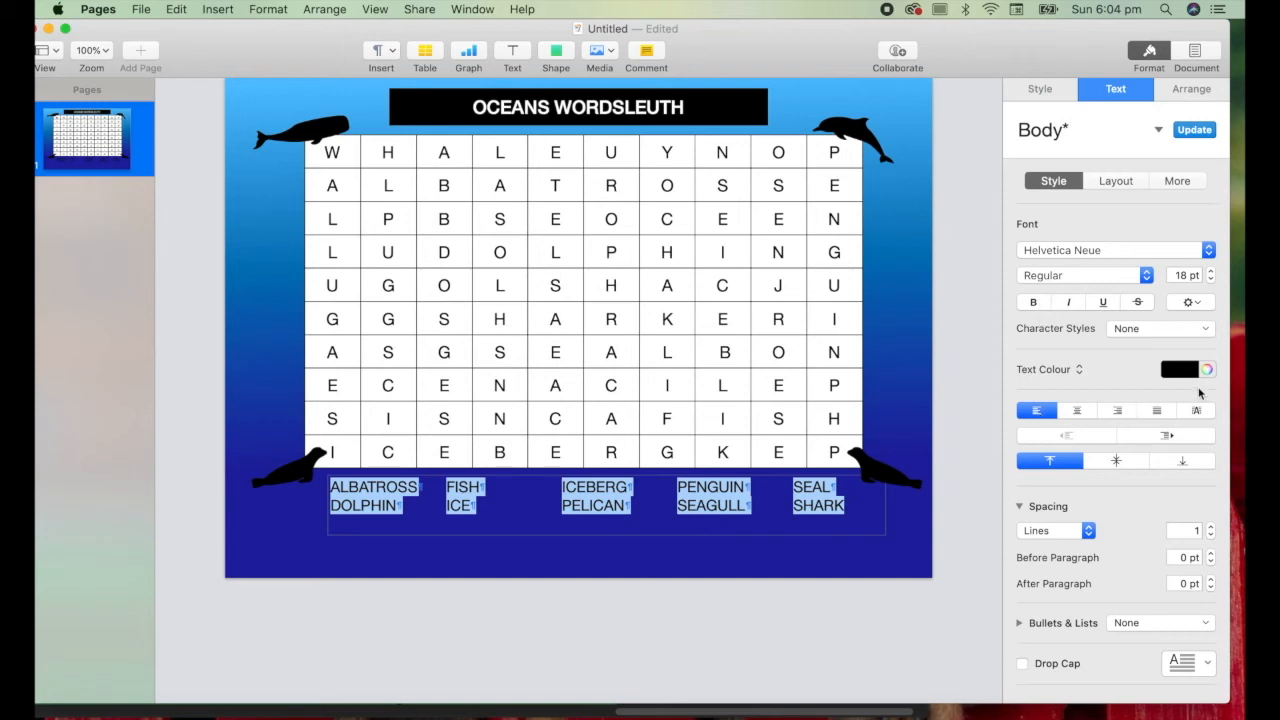
left_click(1180, 369)
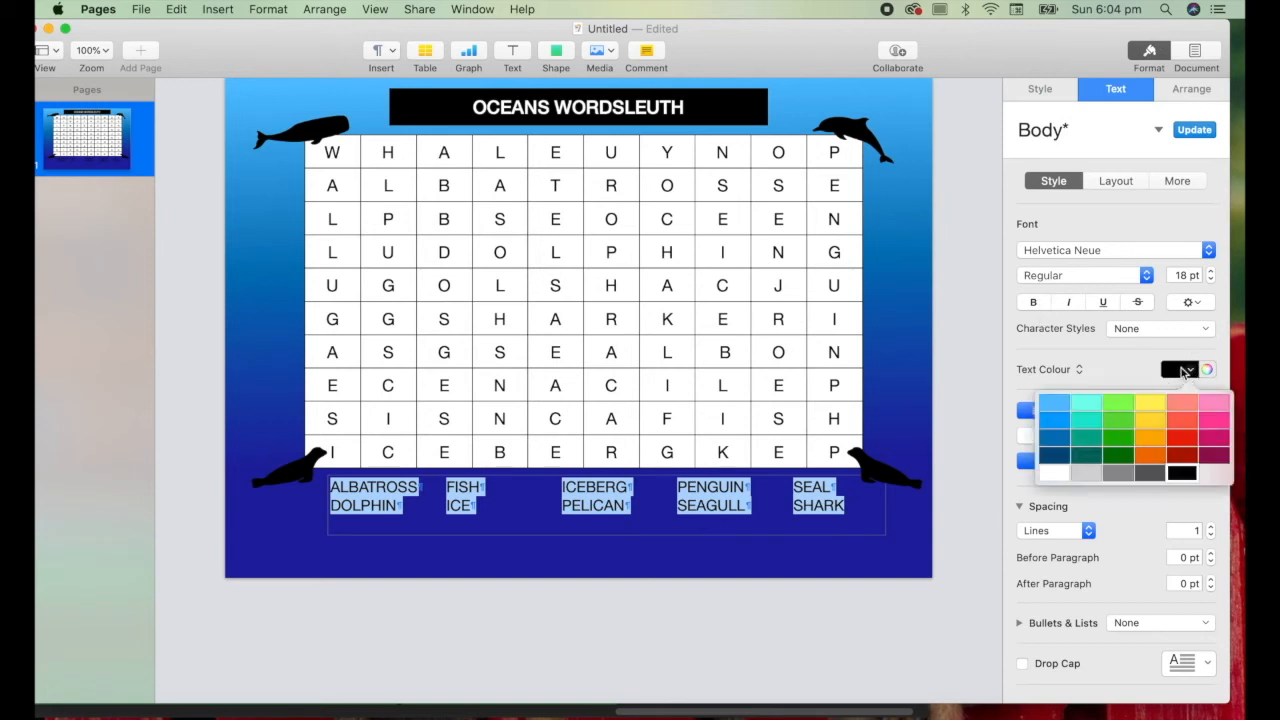
left_click(1052, 476)
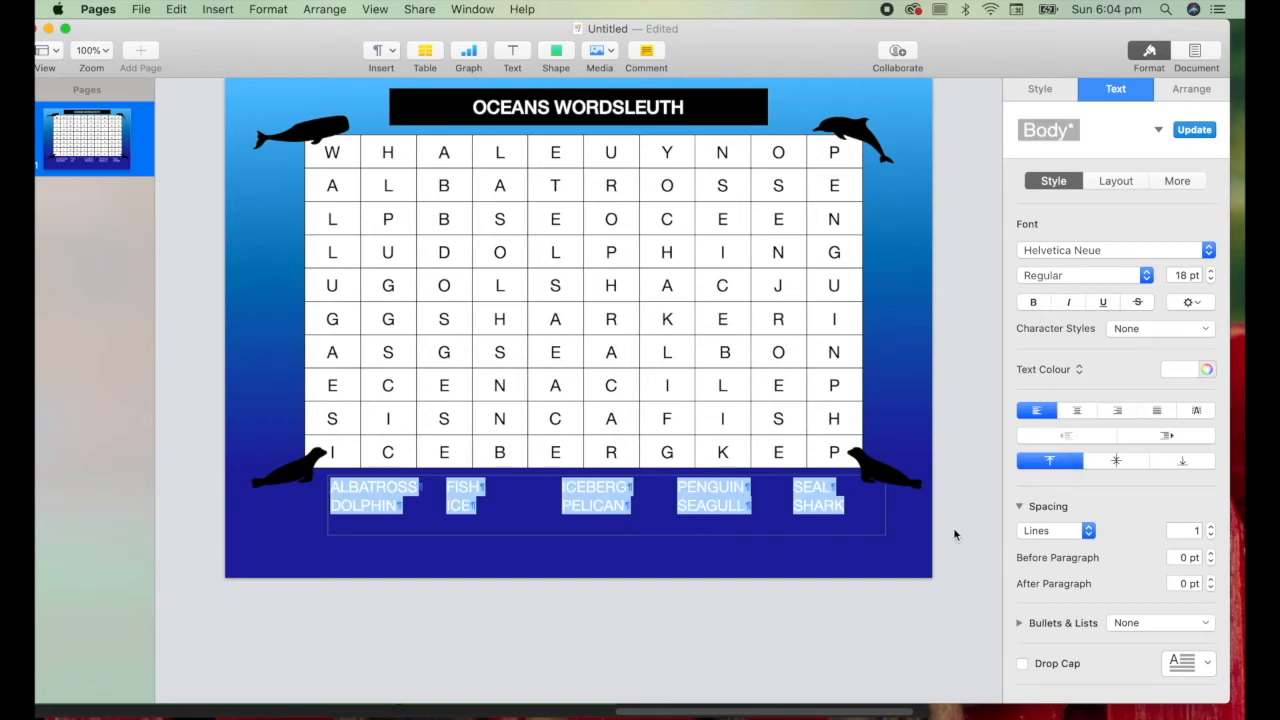
left_click(1035, 303)
left_click(708, 456)
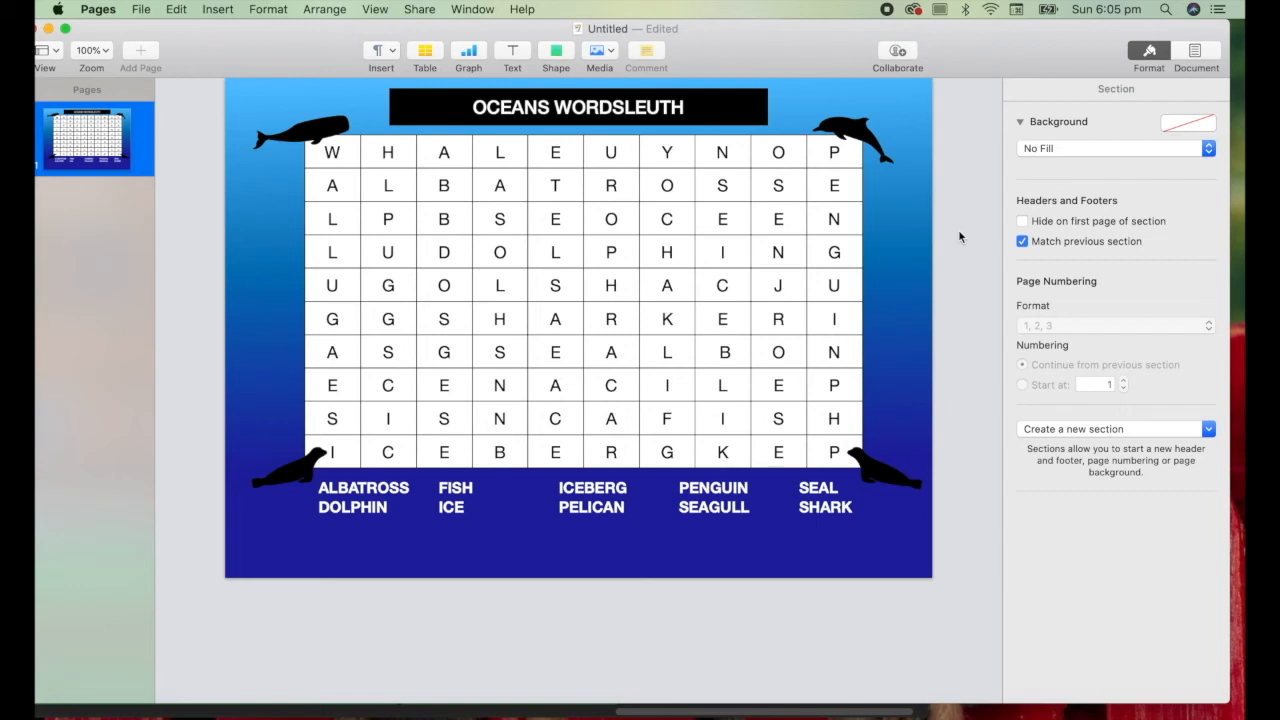
Place a copy of the title rectangle below the word list, about as wide as the grid and flatter than the original
left_click(741, 116)
left_click_drag(741, 116, 870, 549)
left_click_drag(586, 576, 586, 560)
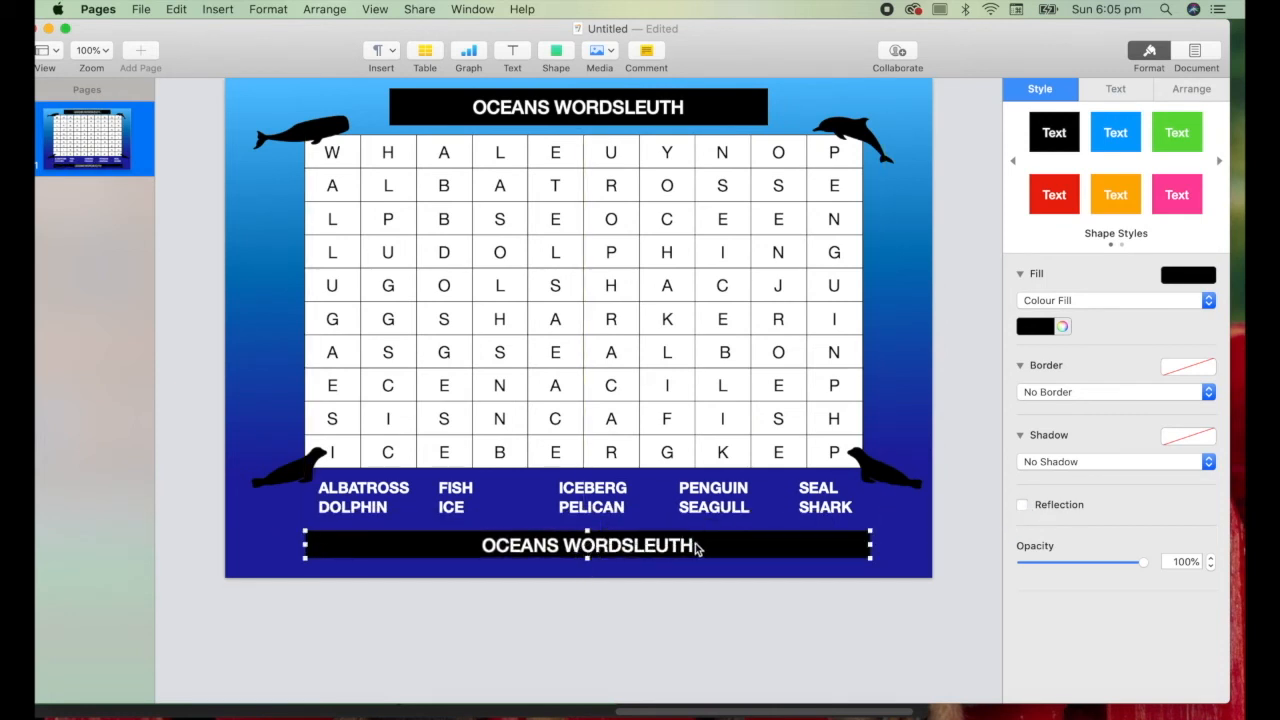
Replace the copied rectangle's text with "What is the missing word?", left-aligned at 20 pt
double_click(697, 549)
left_click_drag(697, 549, 445, 541)
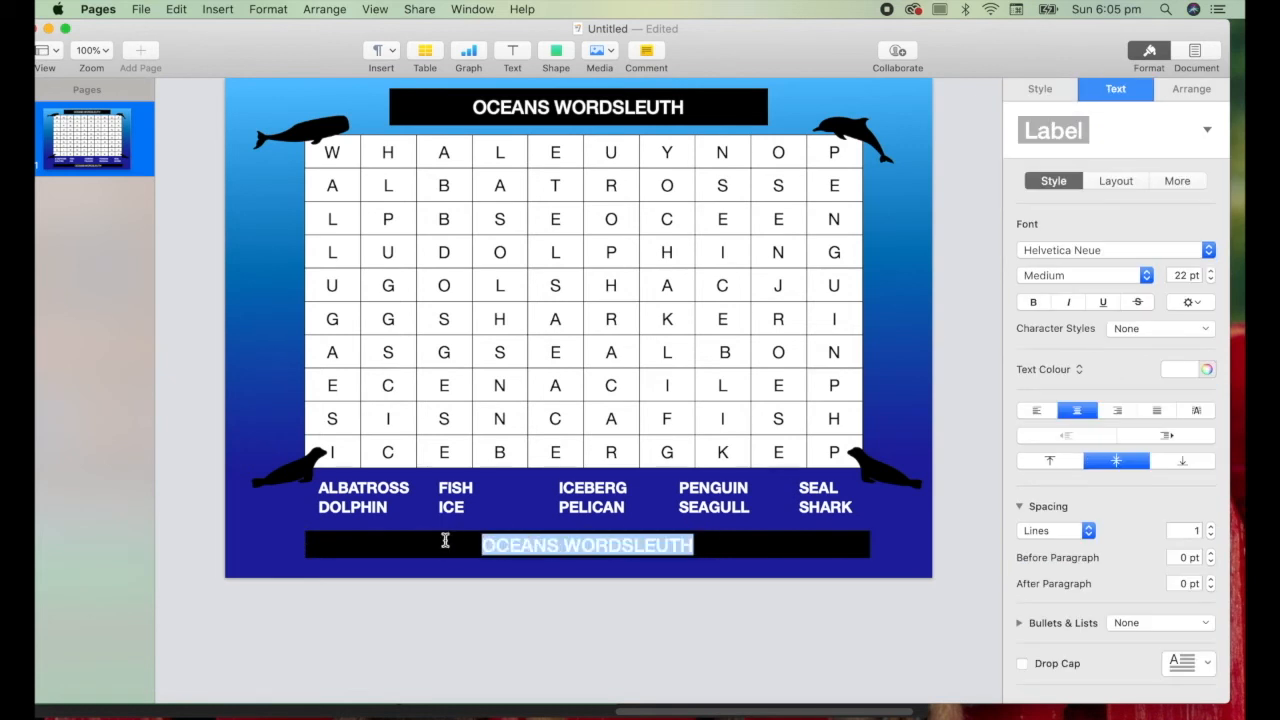
type("What is the missing word?")
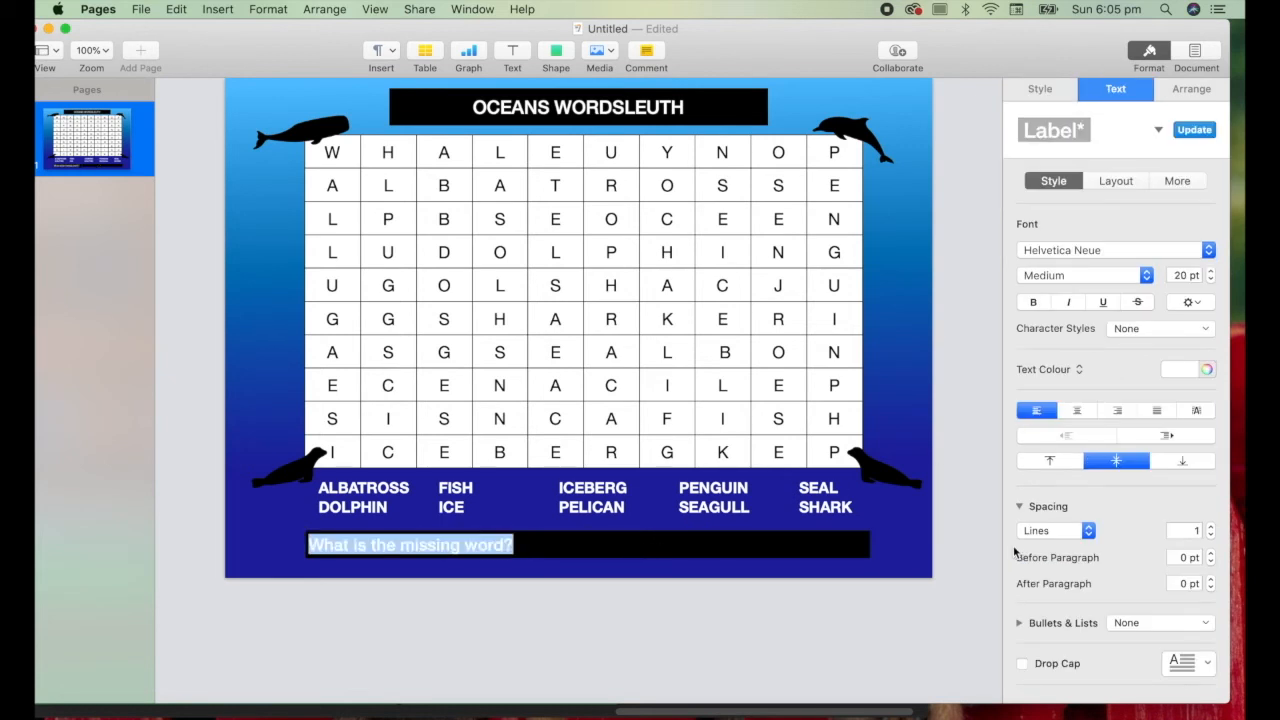
key("Escape")
Shorten the question rectangle so it fits closely around its text
mouse_move(870, 545)
left_mouse_down()
mouse_move(520, 546)
mouse_move(861, 545)
left_mouse_up()
left_click(566, 554)
left_click(523, 549)
Place a copy of the question rectangle beside it, reaching the grid's far edge, and delete its text to leave an empty answer box
key("super+c")
key("super+v")
left_click(811, 551)
key("super+a")
key("BackSpace")
left_click(967, 560)
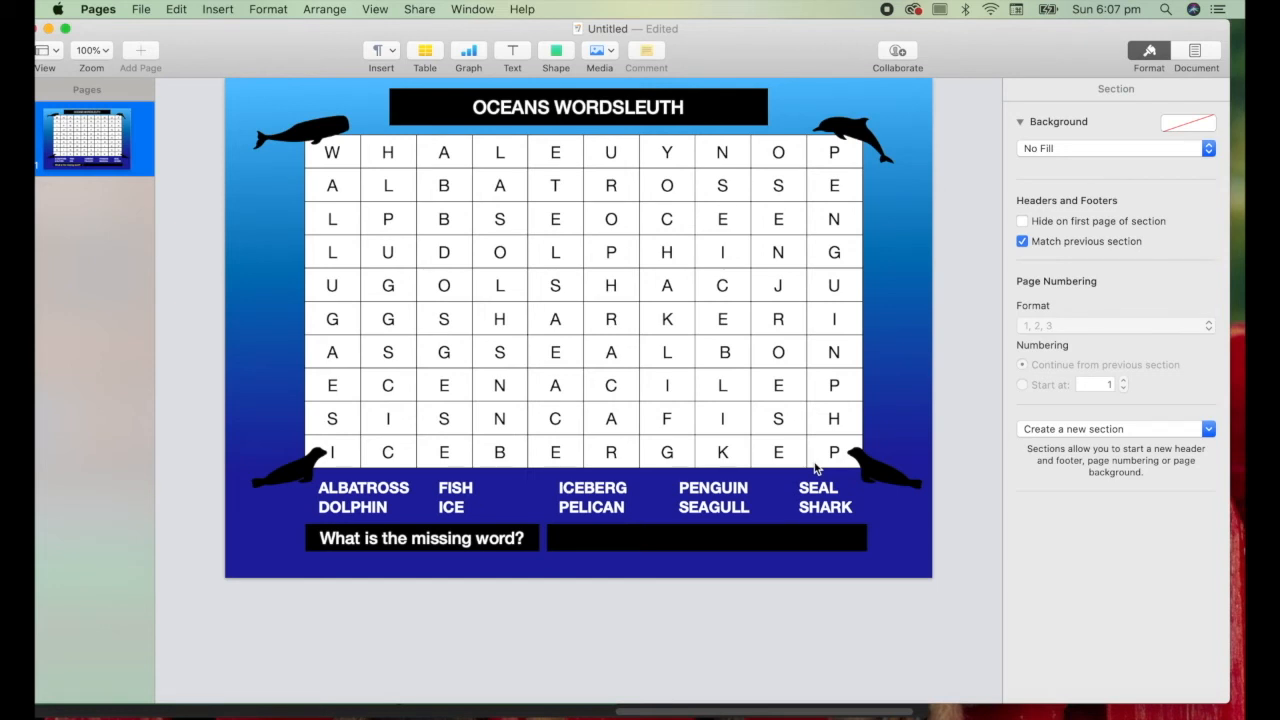
Save the document to the iCloud Desktop as Oceans Wordsleuth
key("super+s")
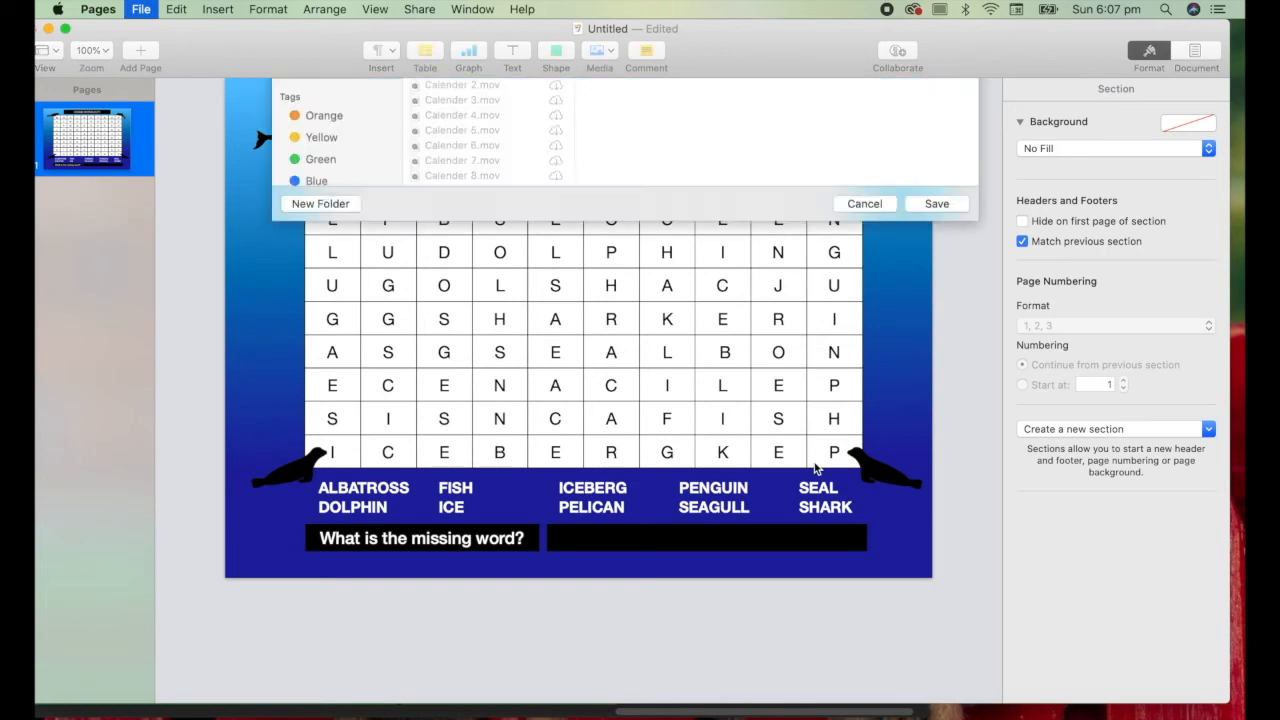
type("Oceans Wordsle")
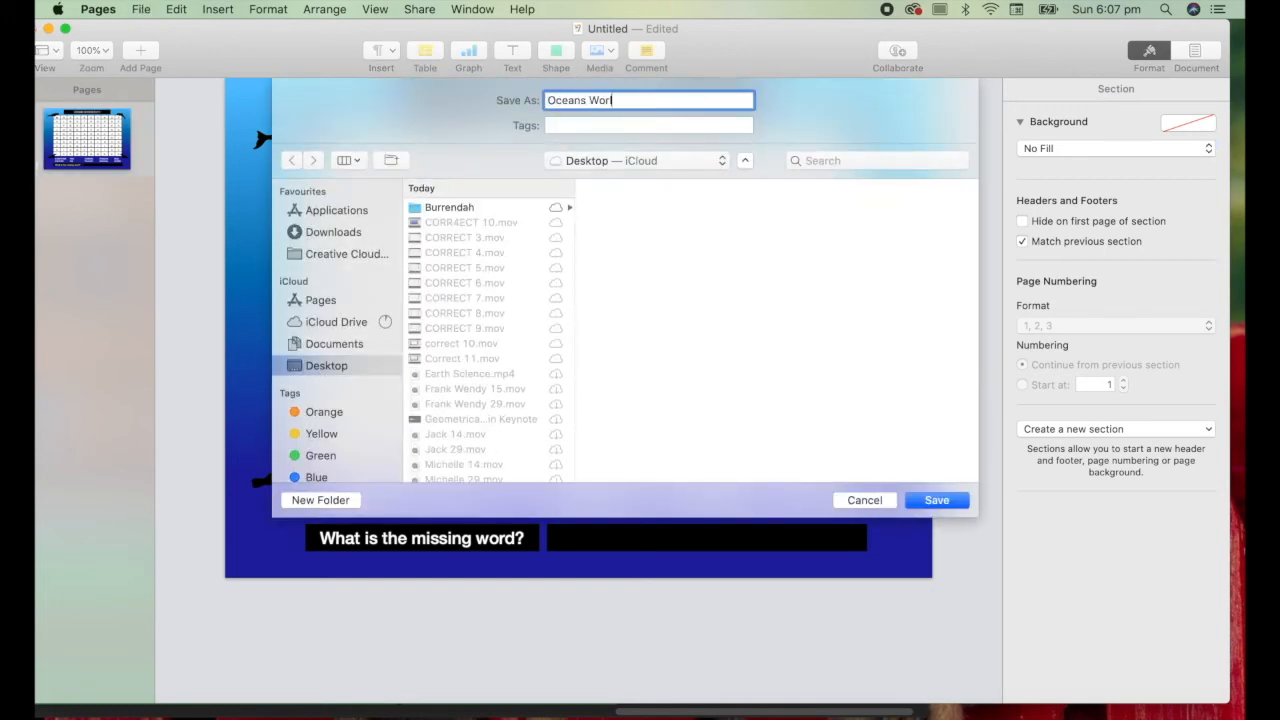
type("uth")
key("Return")
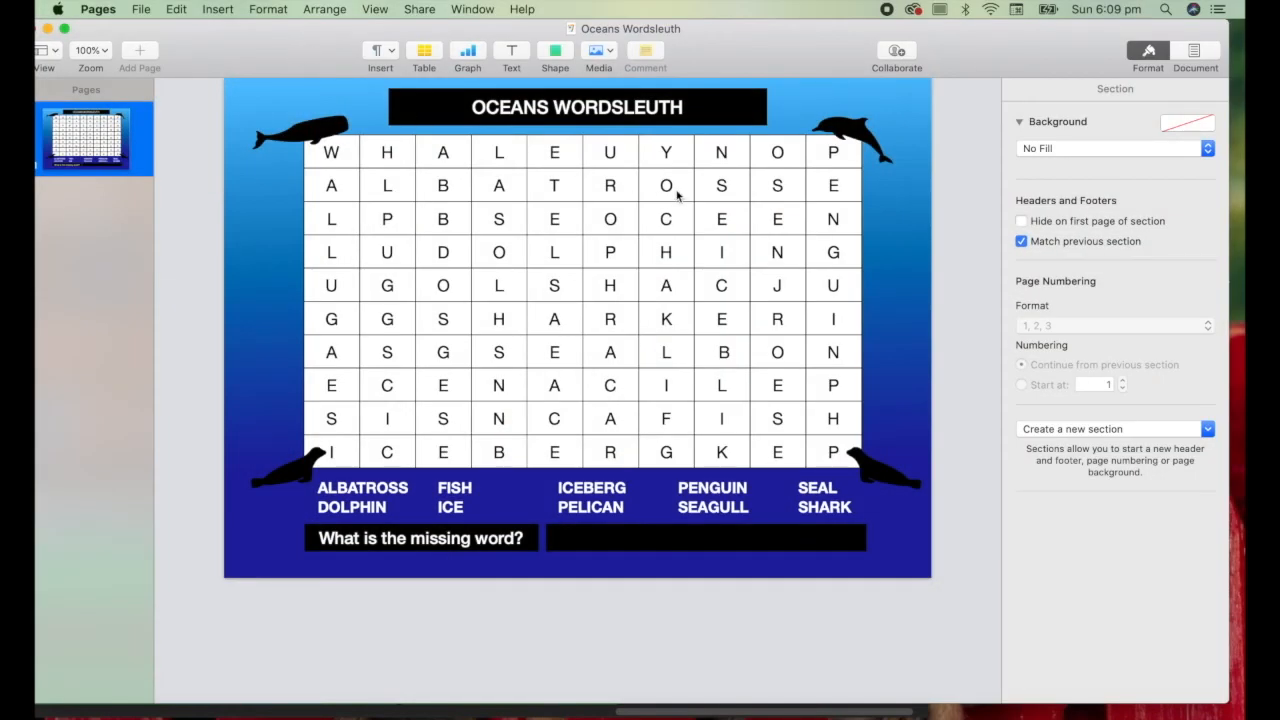
Add a circle from the Basic shapes with no fill and a 5 pt black line border
left_click(555, 56)
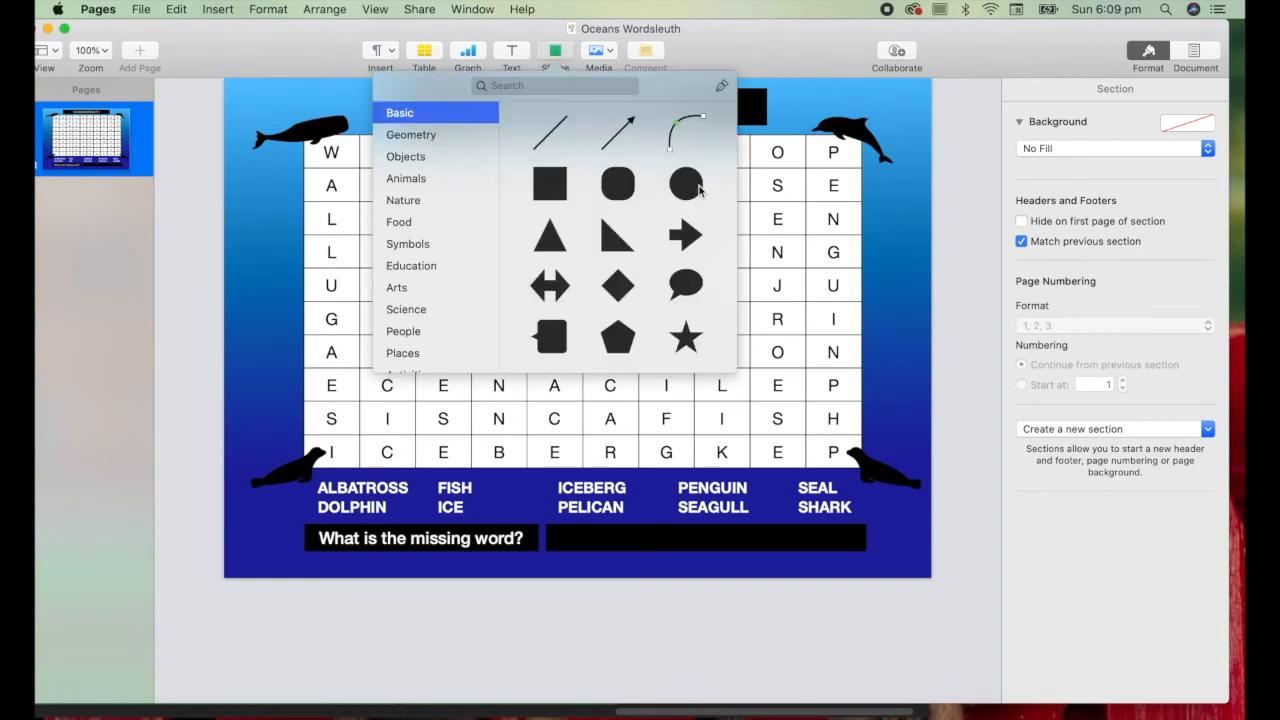
left_click(686, 184)
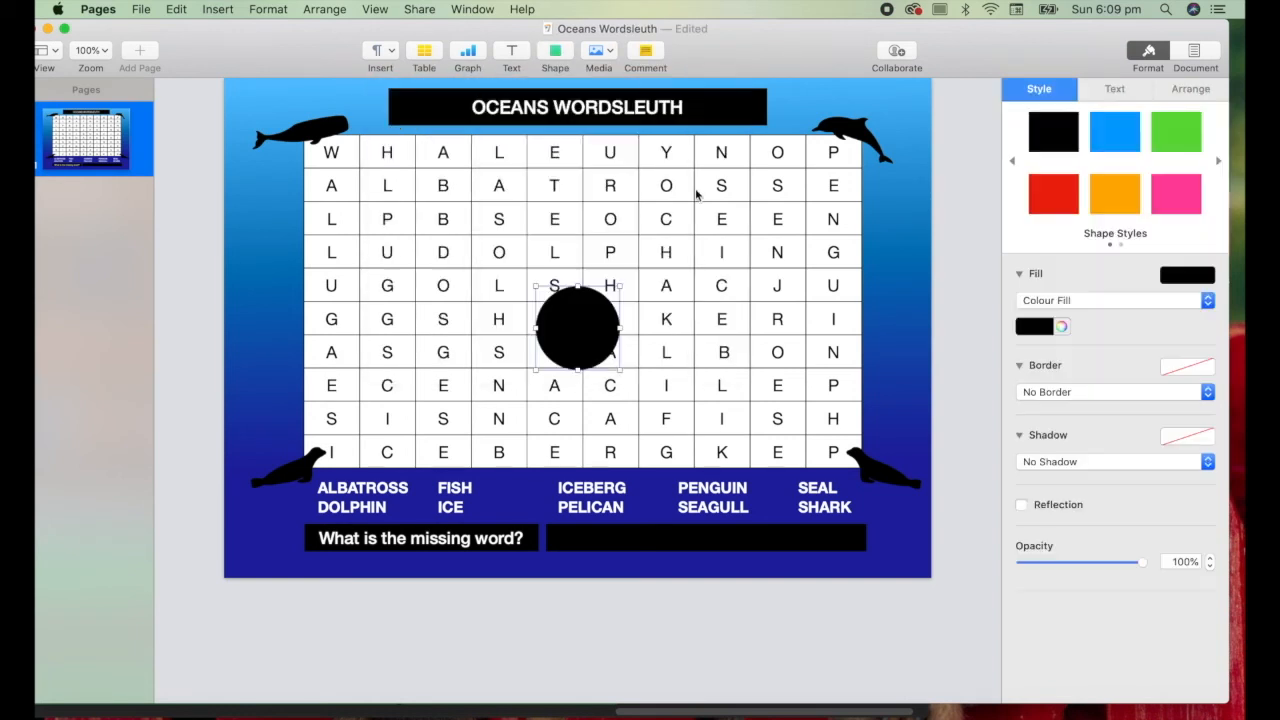
left_click(1042, 298)
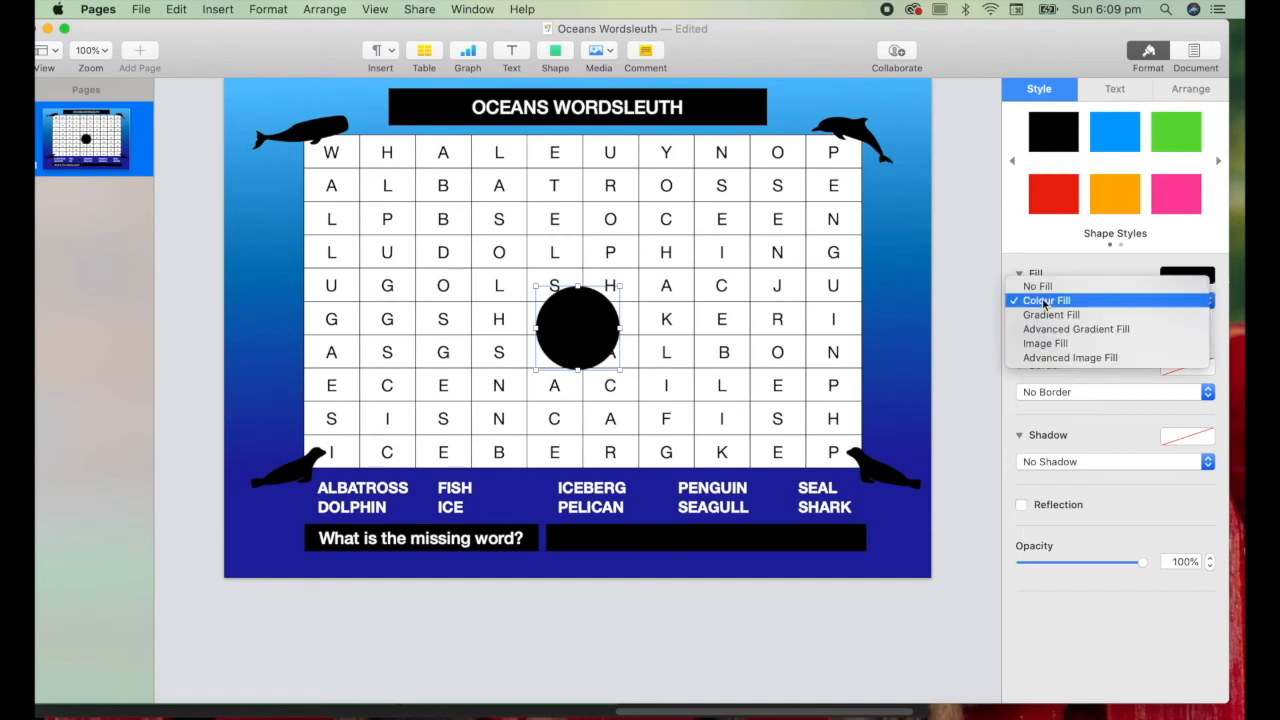
left_click(1044, 286)
left_click(1058, 372)
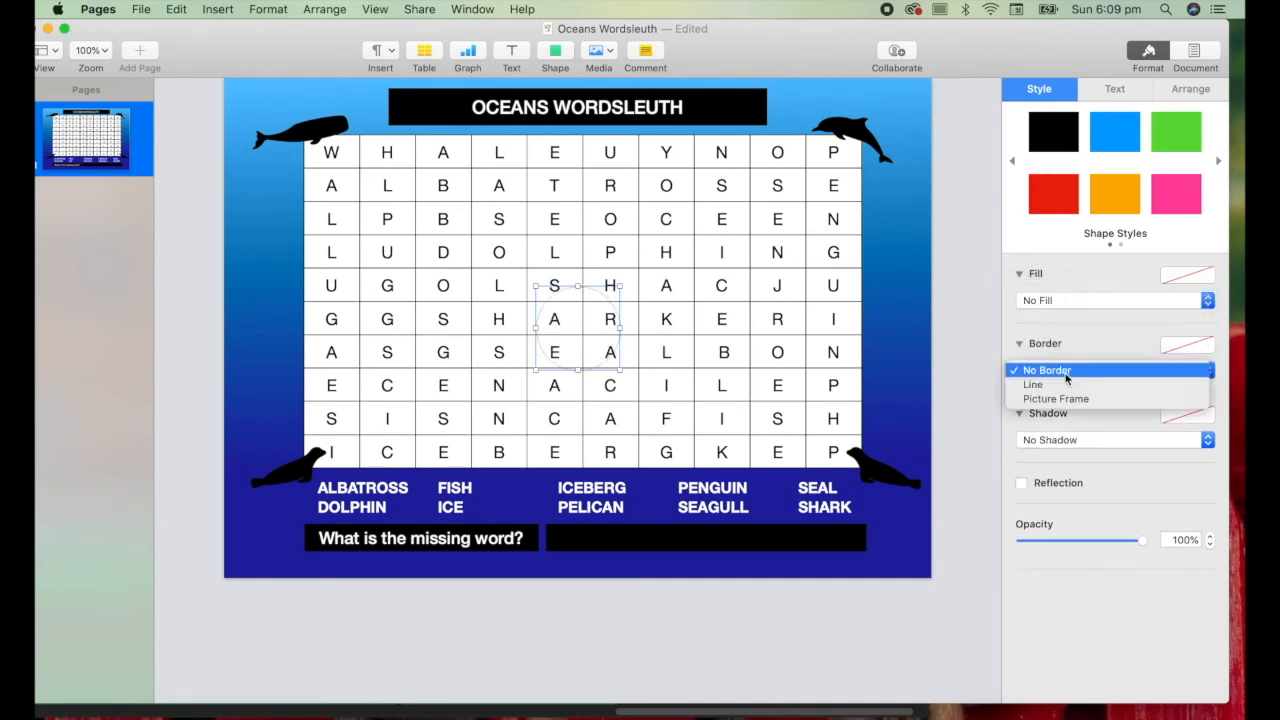
left_click(1063, 388)
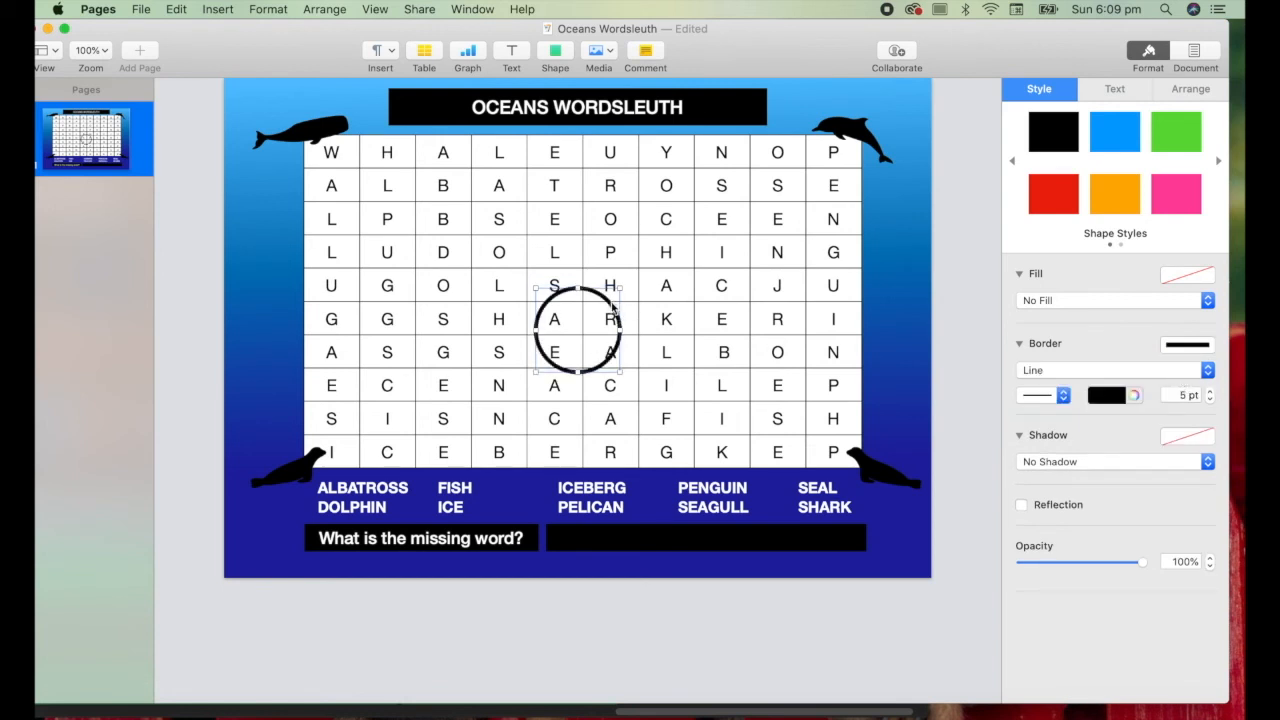
Flatten the circle into a wide oval and move it over the grid's letters as a word marker
left_click_drag(603, 299, 919, 316)
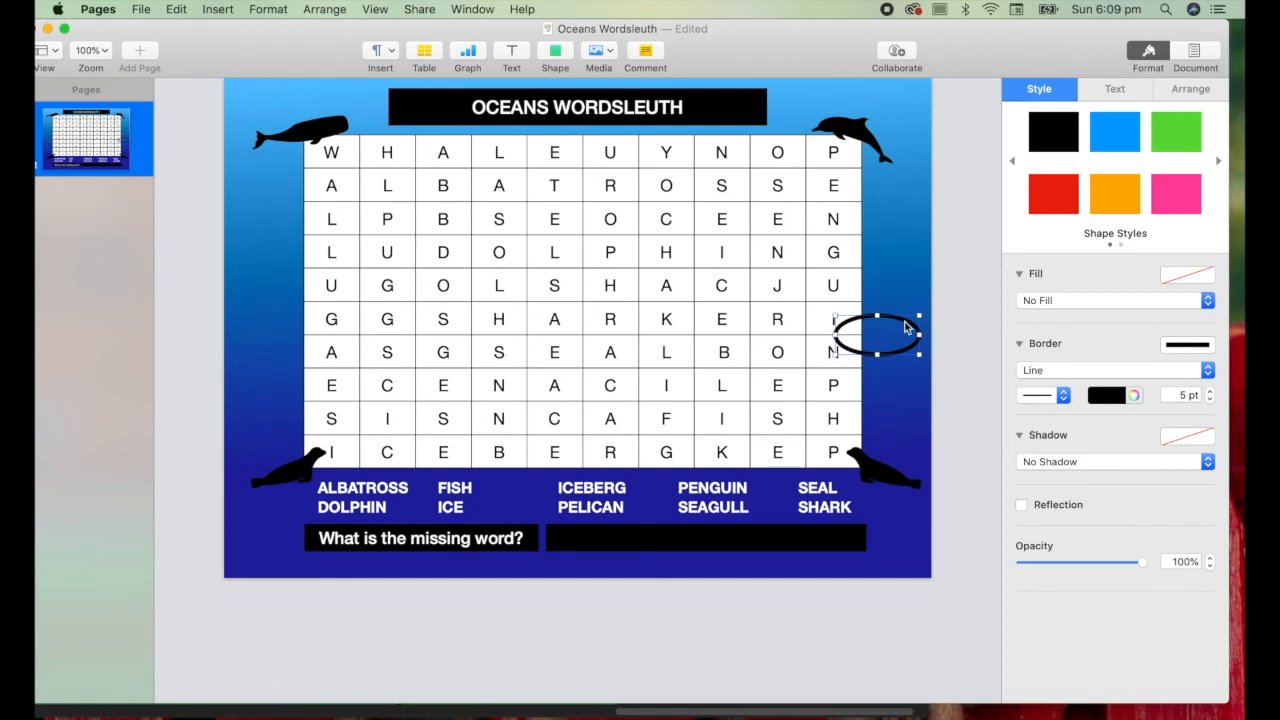
left_click_drag(906, 326, 463, 362)
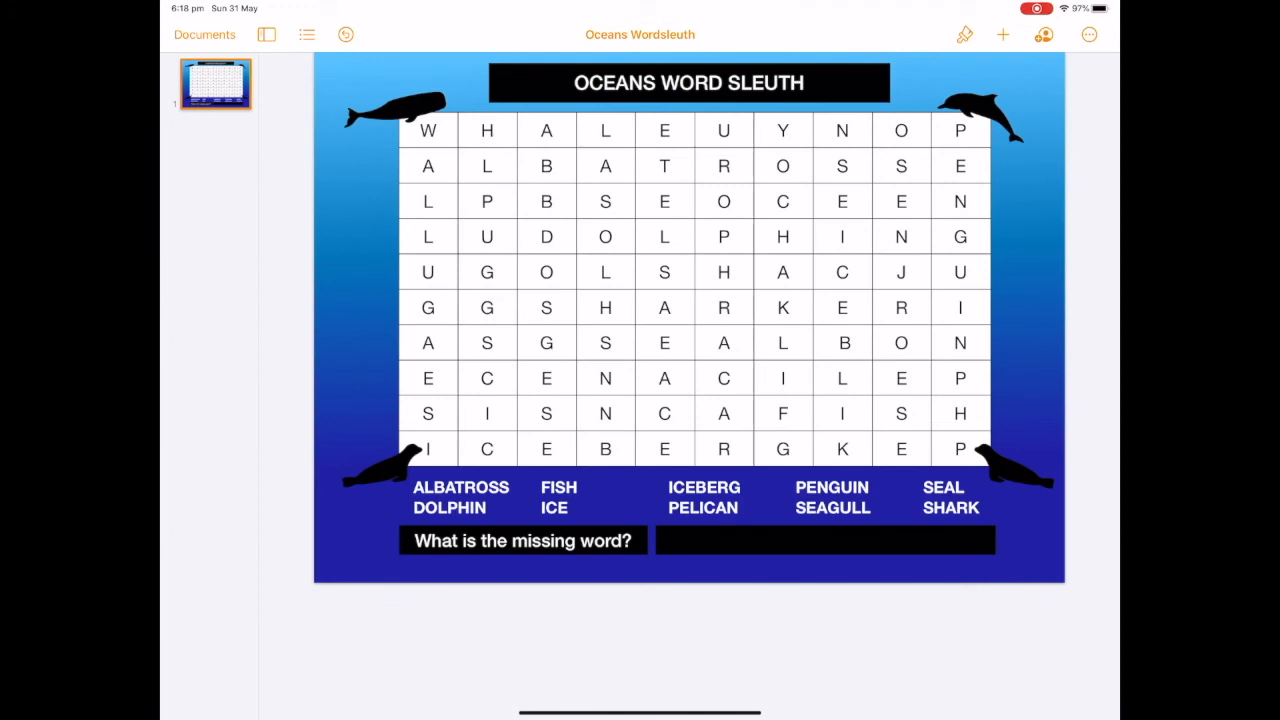
In Pages on the iPad, start a drawing and mark the word SHARK with the crayon at its thickest stroke and full opacity
left_click(690, 317)
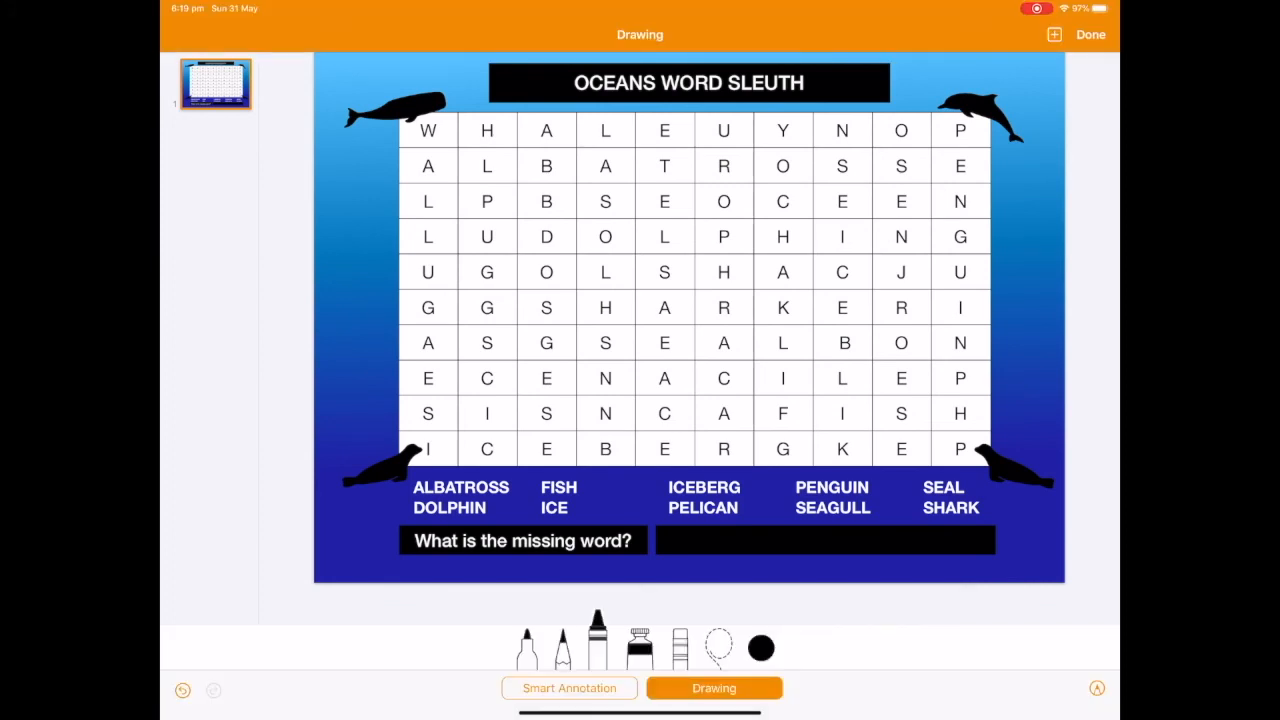
left_click(597, 640)
left_click(665, 552)
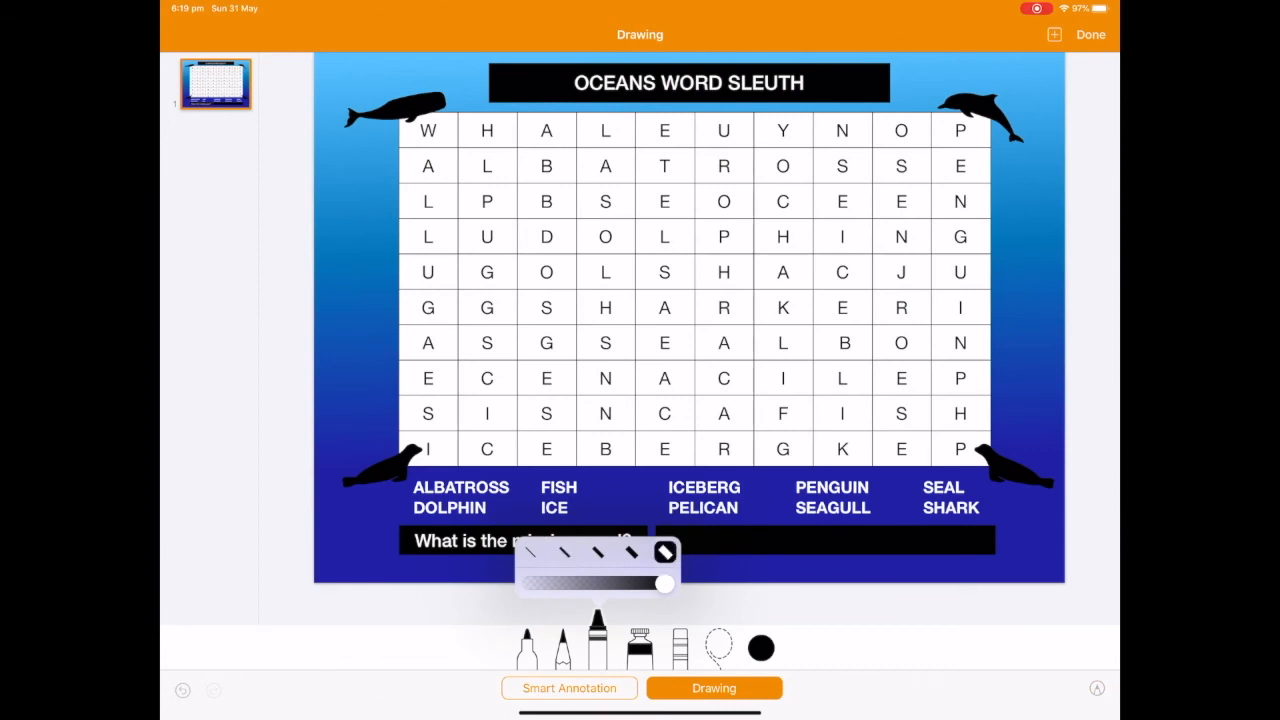
left_click_drag(545, 307, 790, 307)
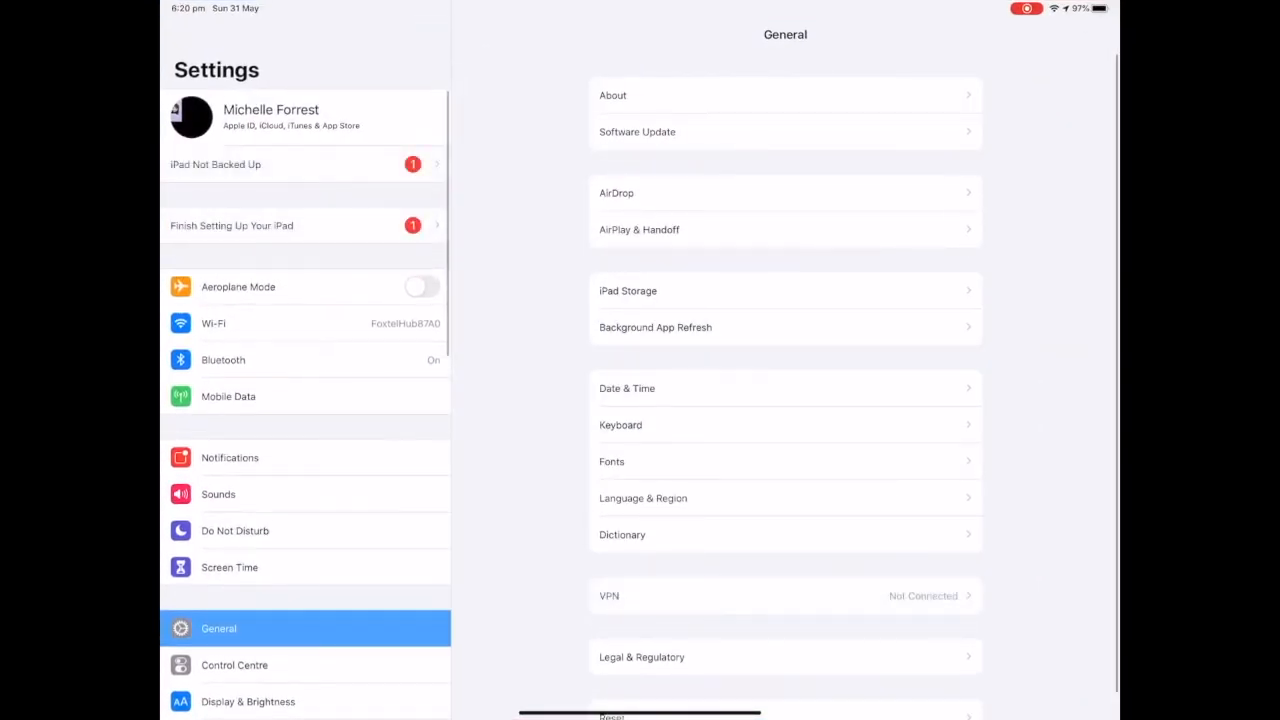
In the iPad's Settings, turn on Voice Control under Accessibility
scroll(305, 400, "down", 5)
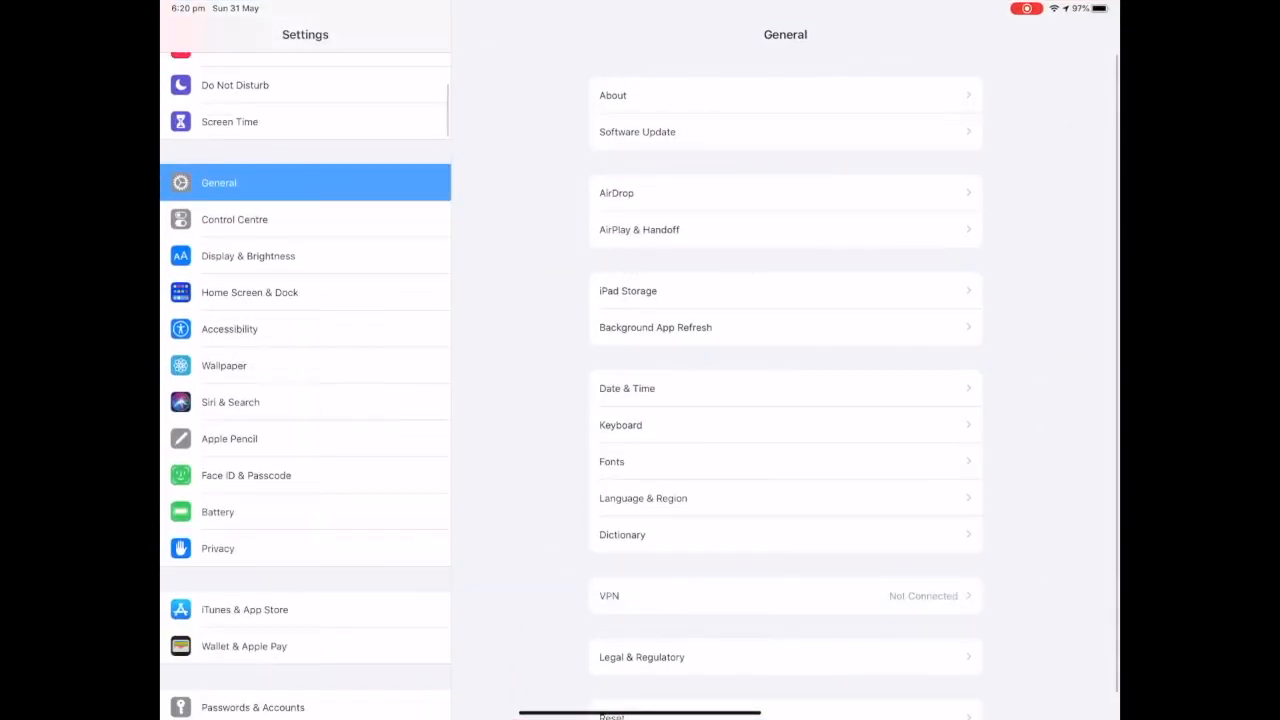
left_click(230, 329)
scroll(785, 400, "down", 3)
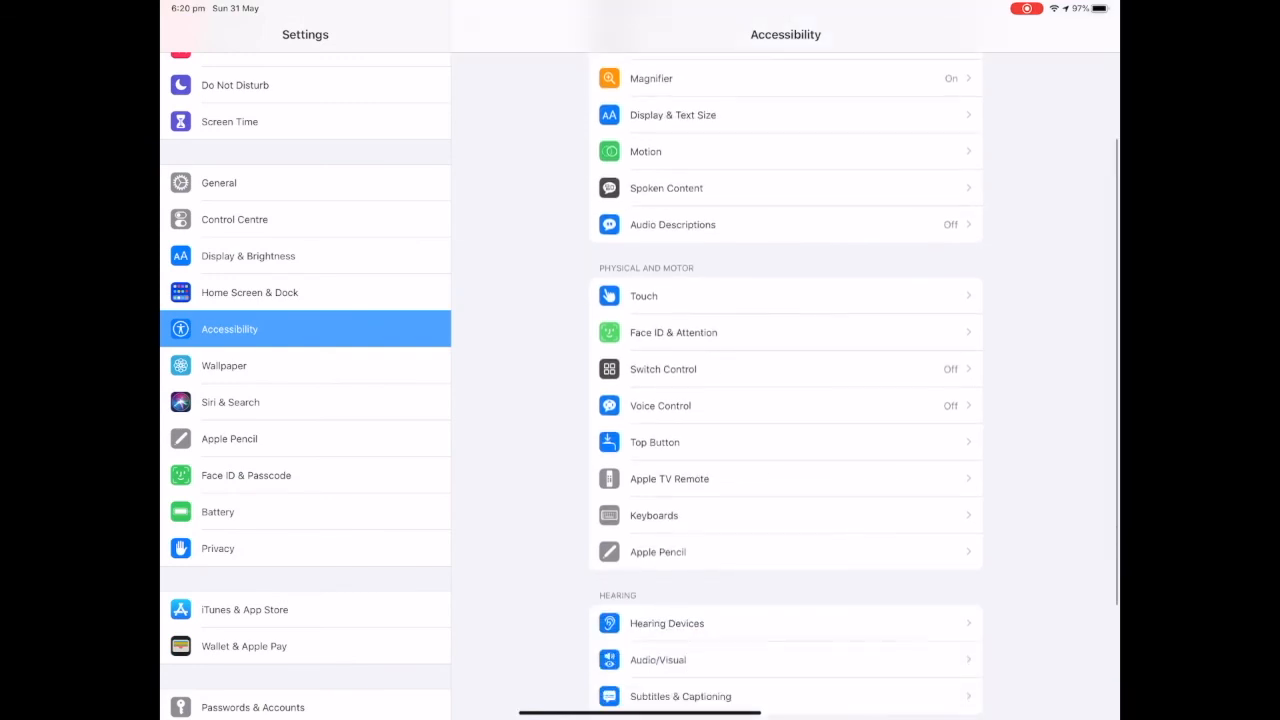
left_click(660, 405)
left_click(953, 95)
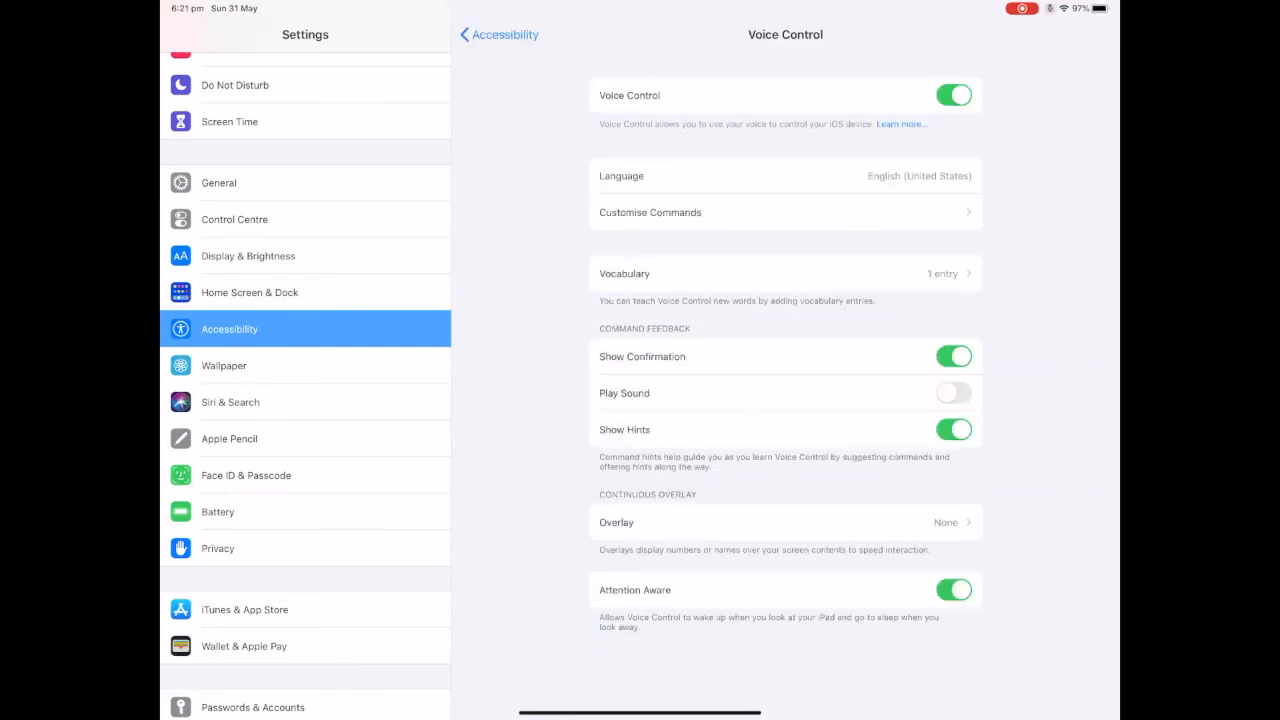
Switch back to Pages and draw a crayon stroke down the word PENGUIN, starting from overlay number 28
left_click_drag(560, 712, 900, 712)
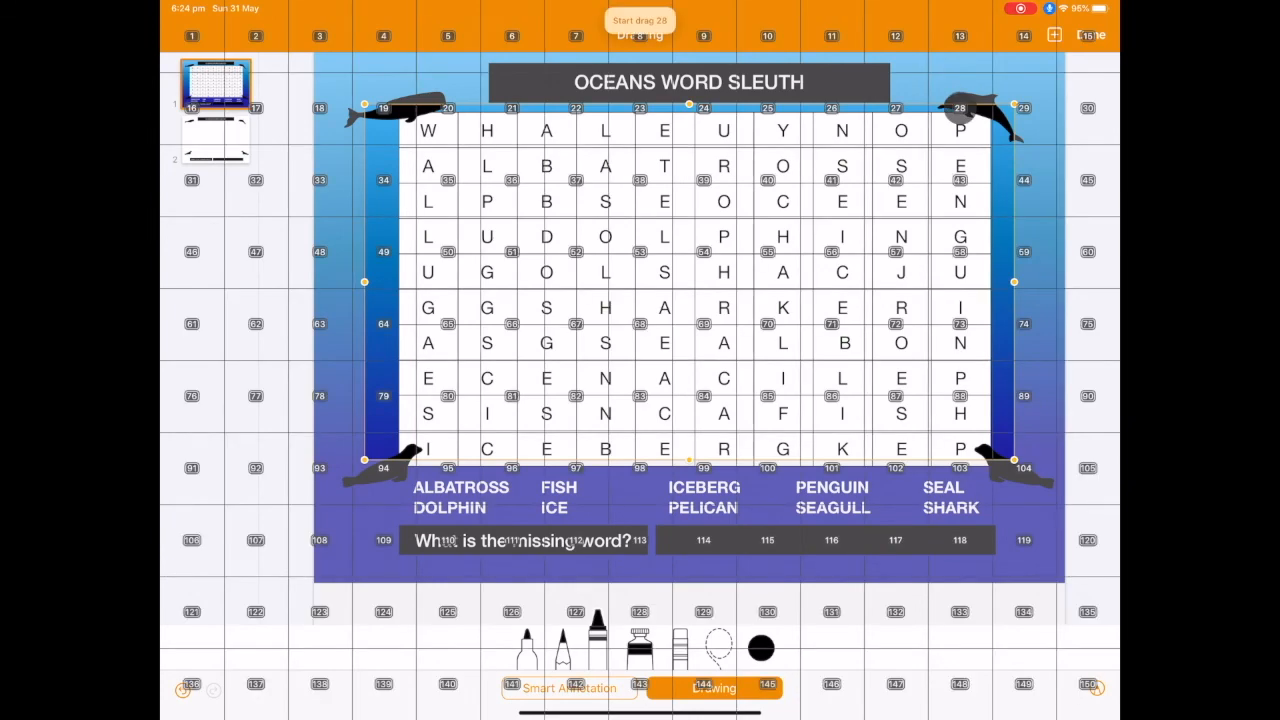
left_click_drag(960, 108, 960, 324)
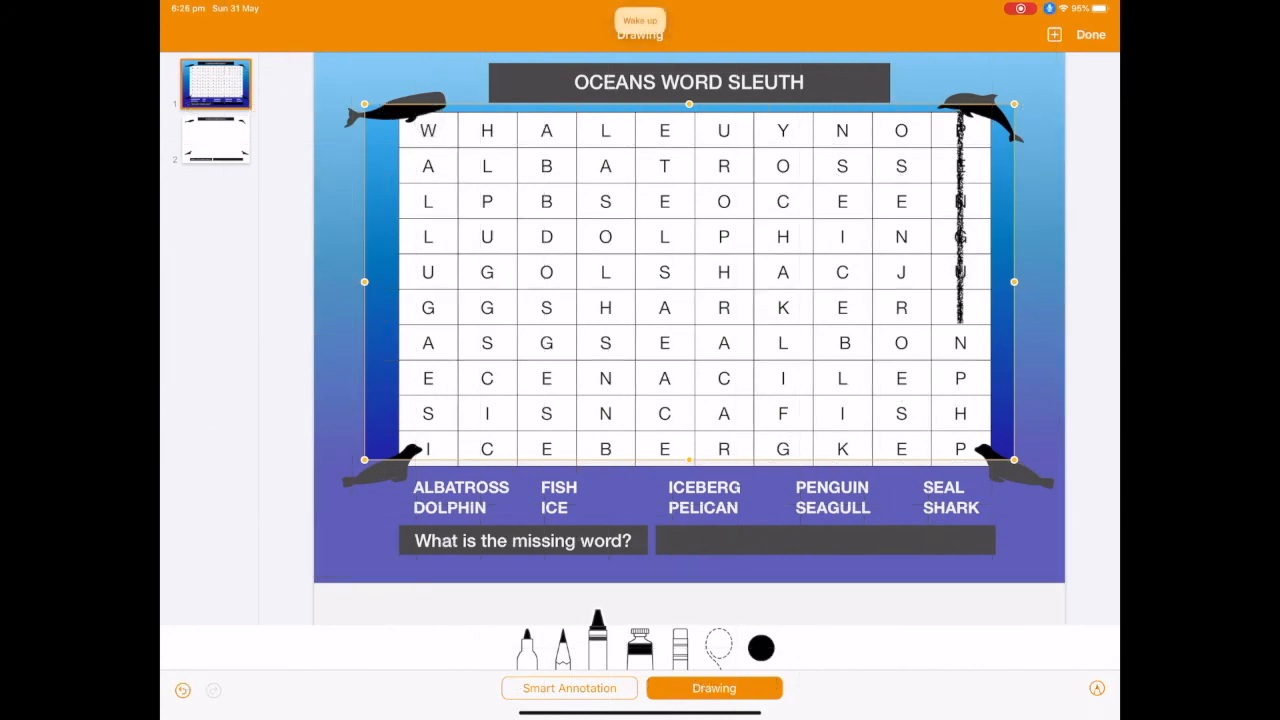